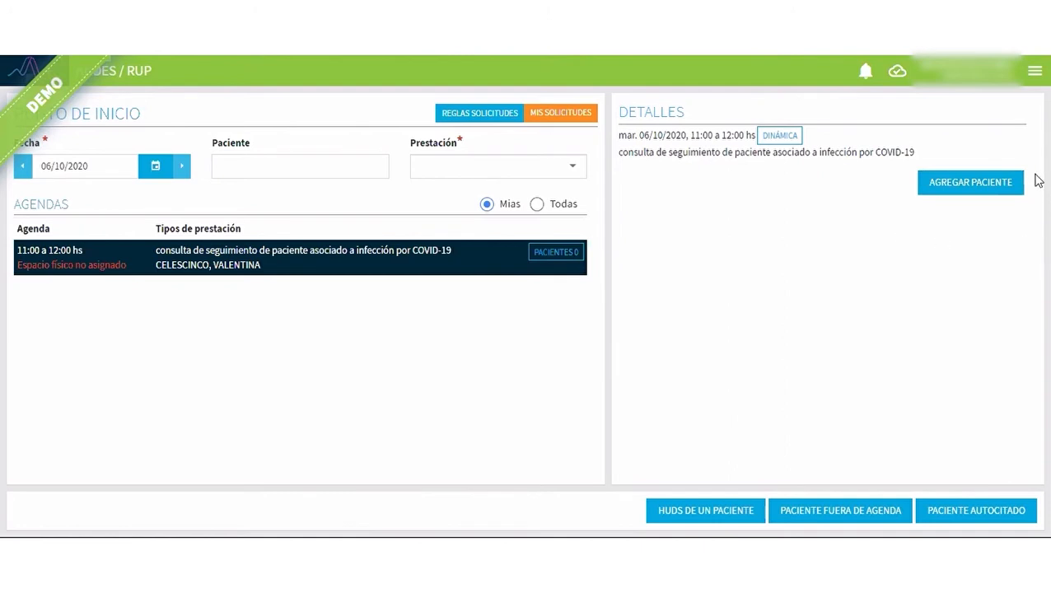
Add the example patient to the 11:00 to 12:00 COVID-19 follow-up agenda by searching for "ejemplo" and confirming the appointment.
left_click(971, 185)
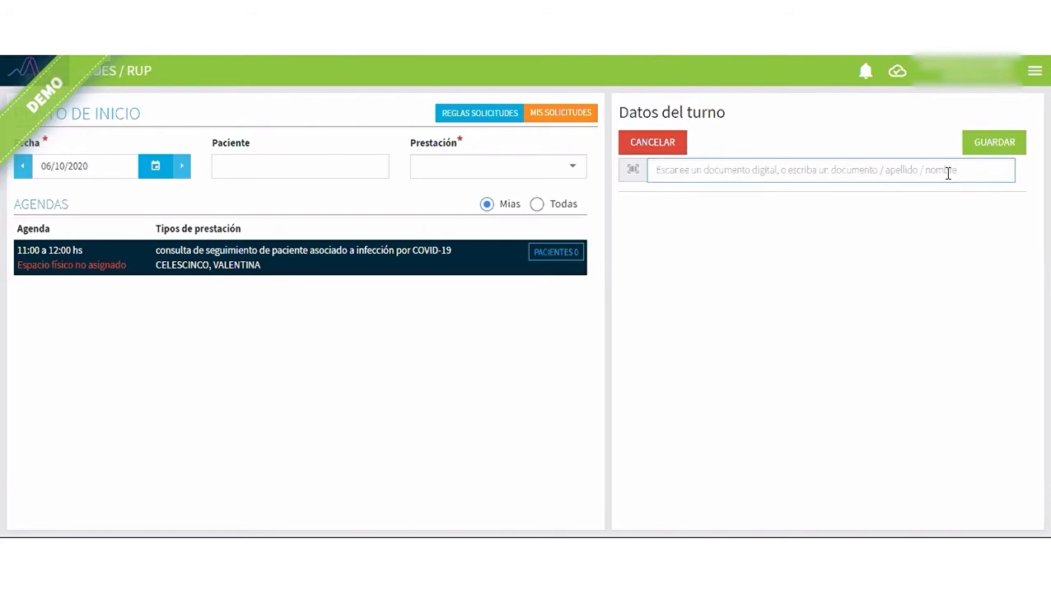
type("ejemp")
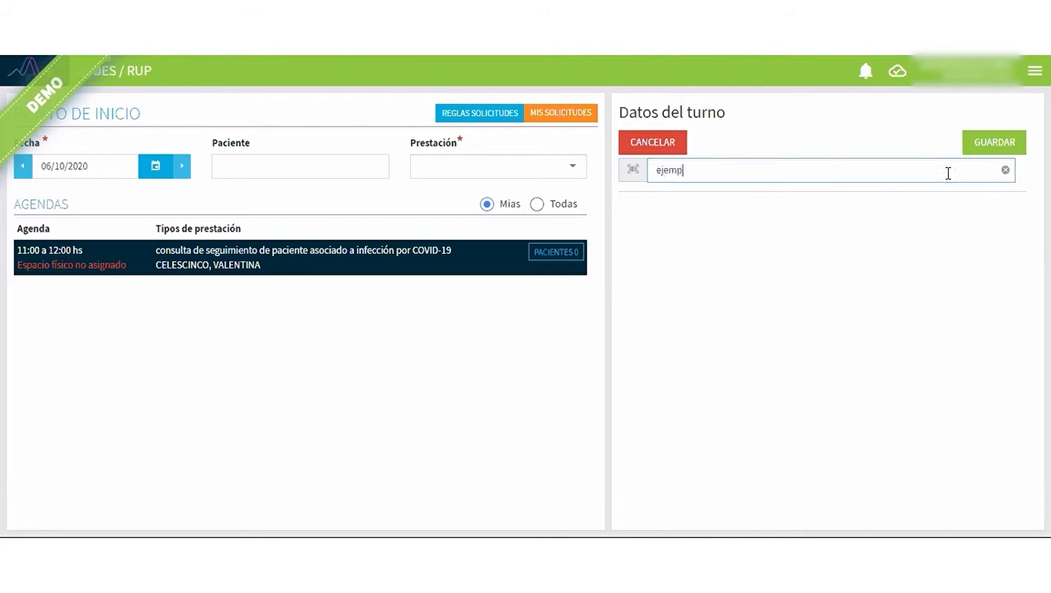
type("lo")
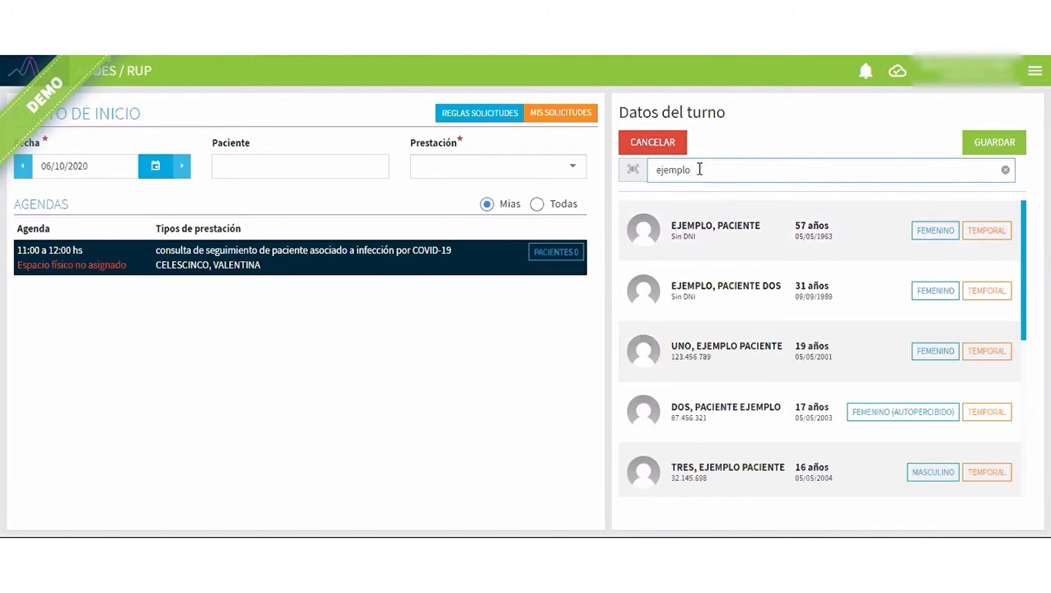
left_click(713, 236)
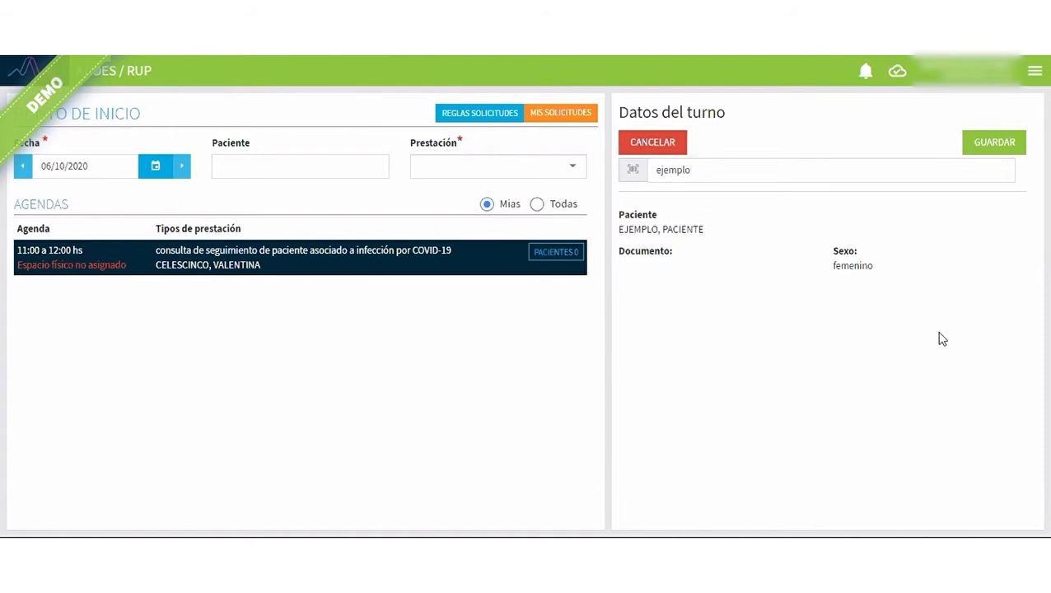
left_click(991, 149)
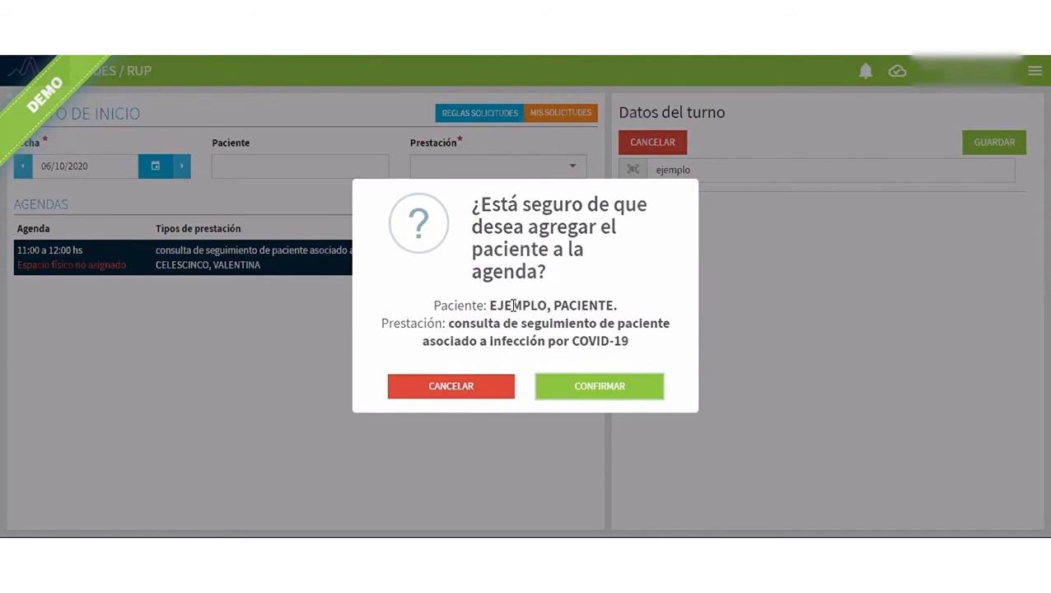
left_click(582, 387)
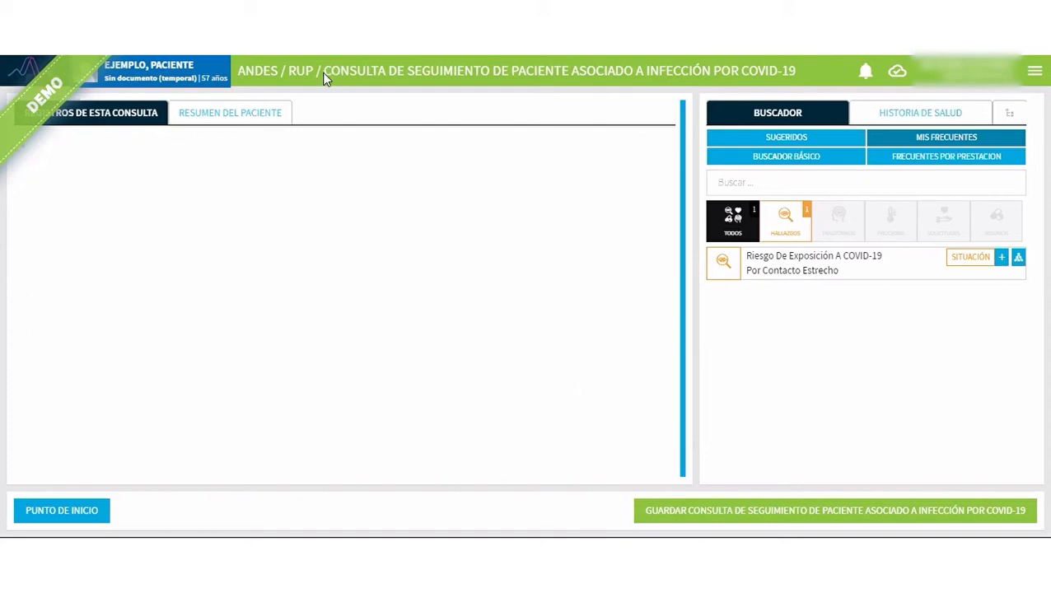
Register the suggested disorder Enfermedad Causada Por COVID-19 as a new problem, declining to evolve the existing one.
left_click_drag(324, 72, 835, 74)
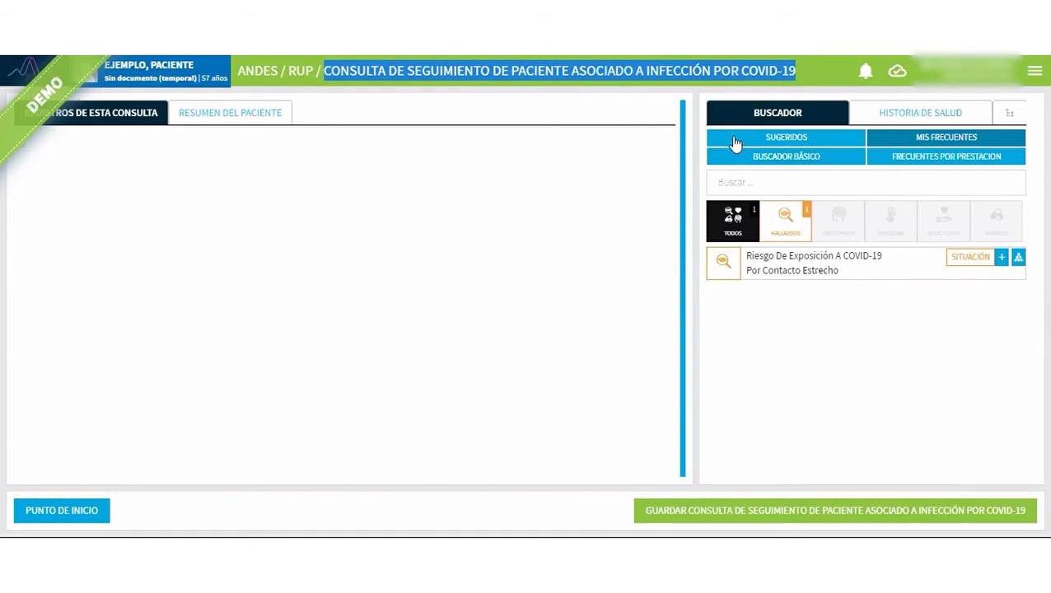
left_click(789, 140)
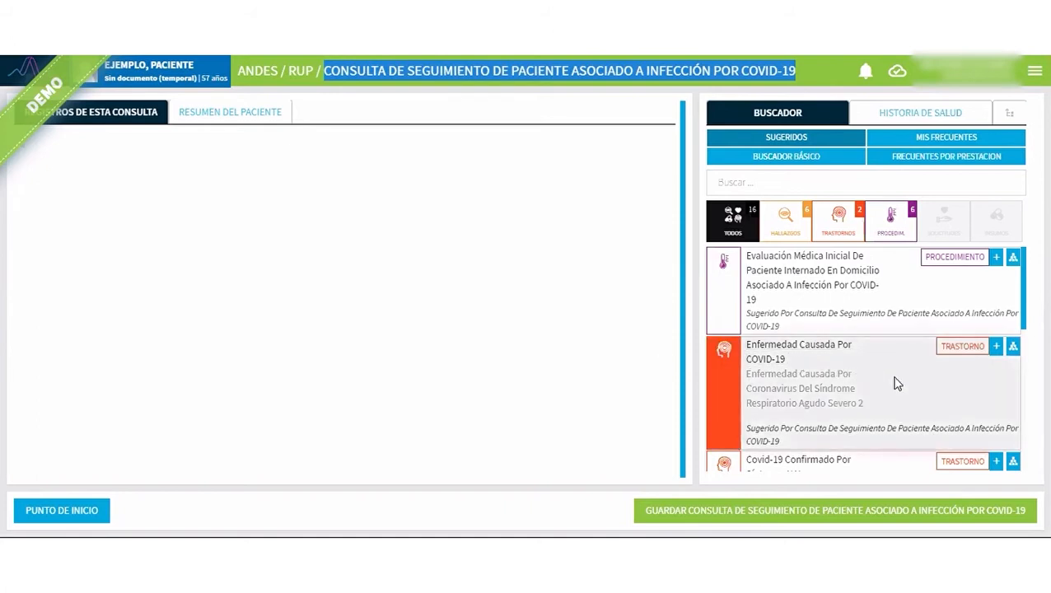
left_click(994, 349)
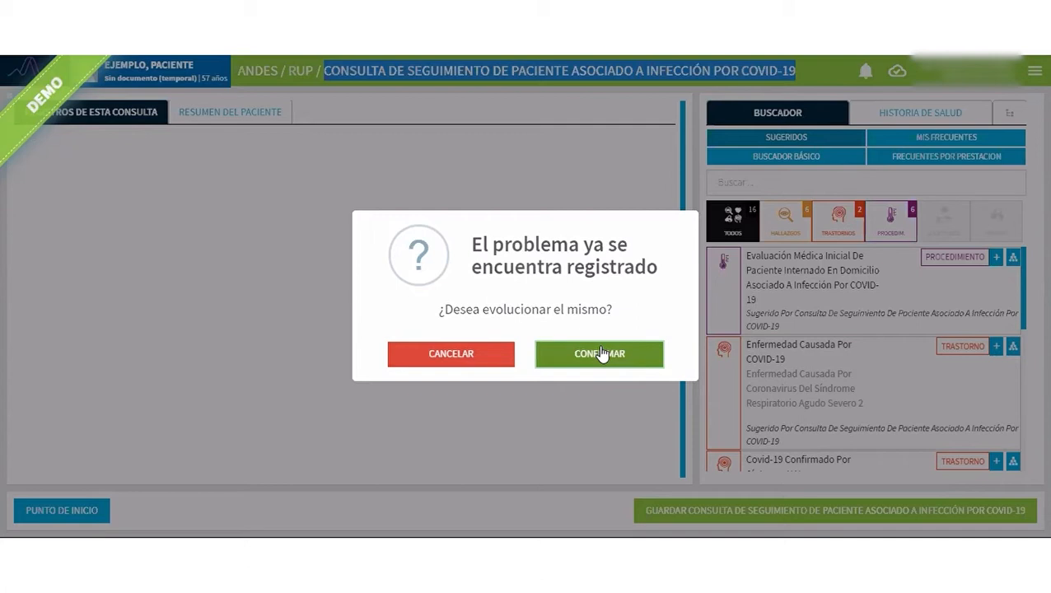
left_click(474, 361)
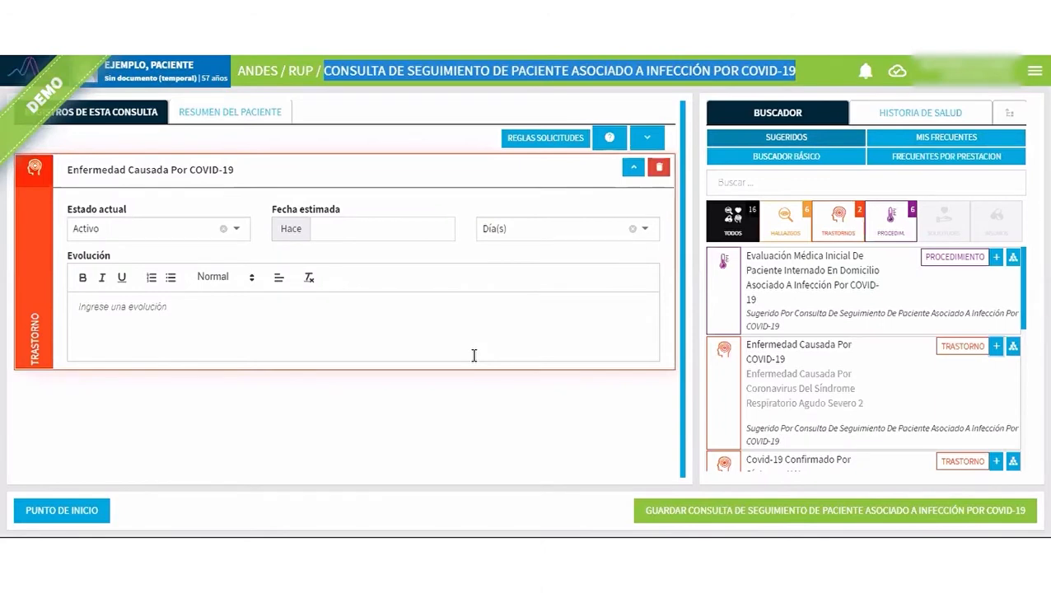
left_click(412, 326)
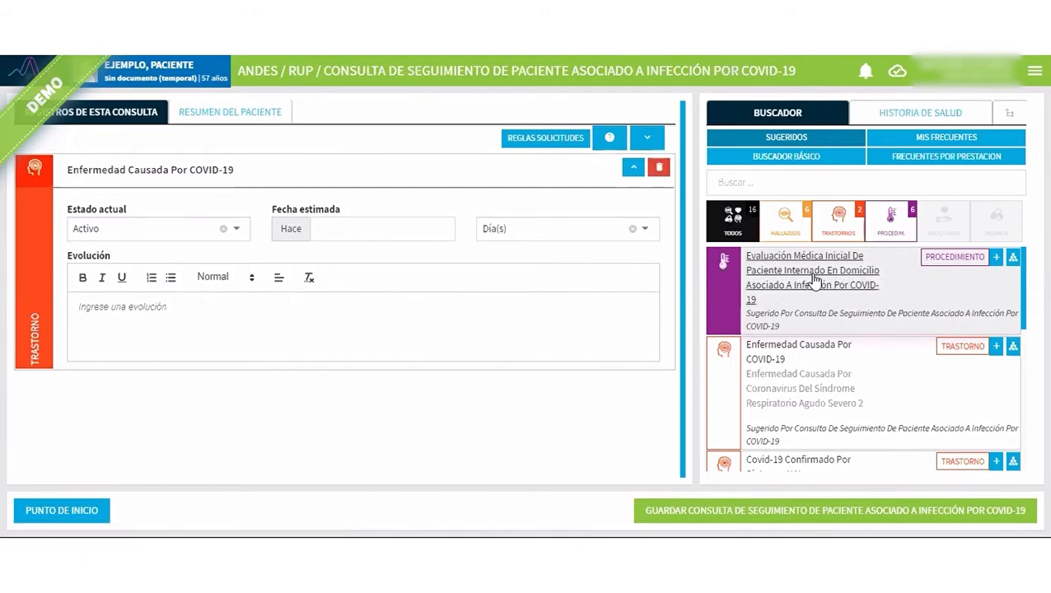
Register the suggested procedure Evaluación Médica Inicial De Paciente Internado En Domicilio Asociado A Infección Por COVID-19 in the consultation.
left_click(996, 258)
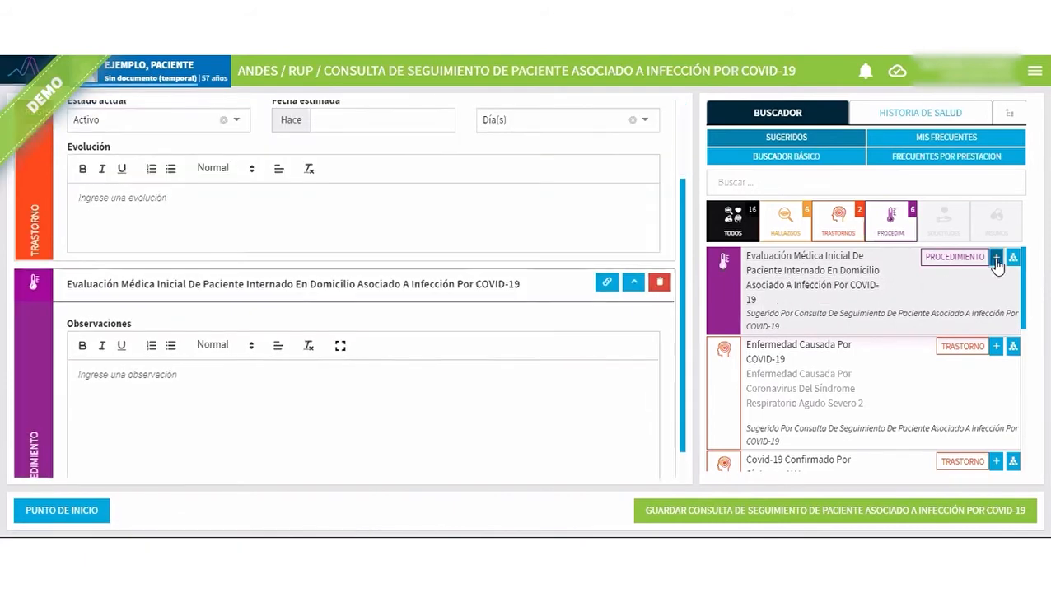
left_click(322, 420)
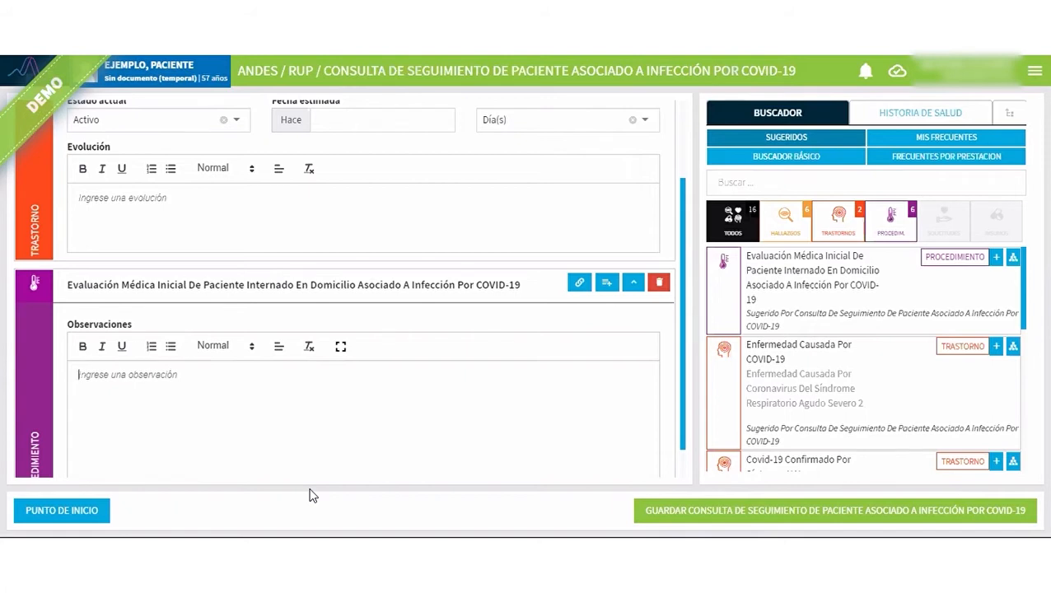
Search the concept finder for "visita" and for "consulta rea domi".
left_click(771, 176)
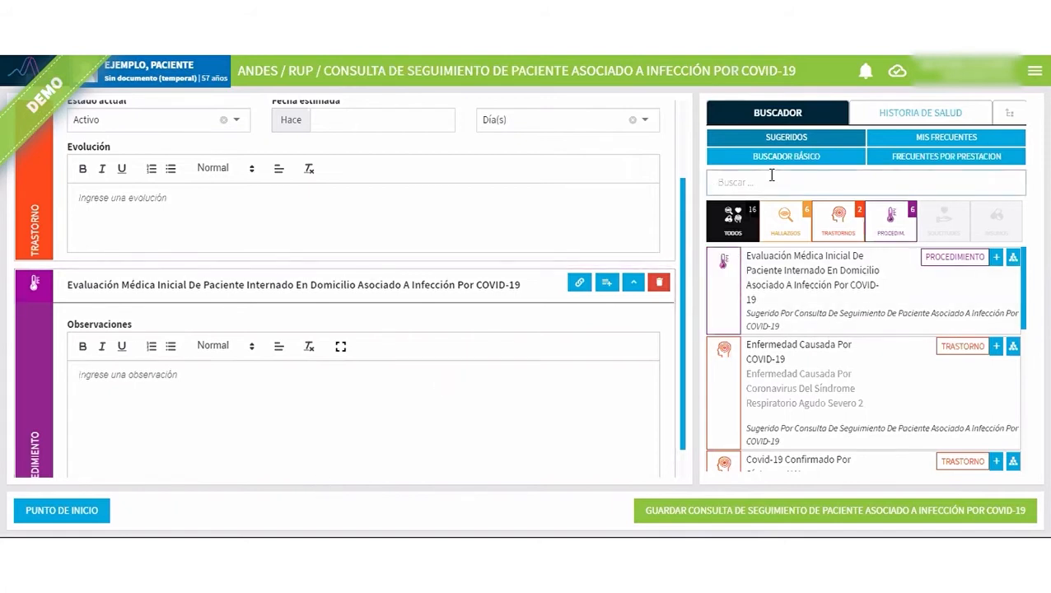
type("visita")
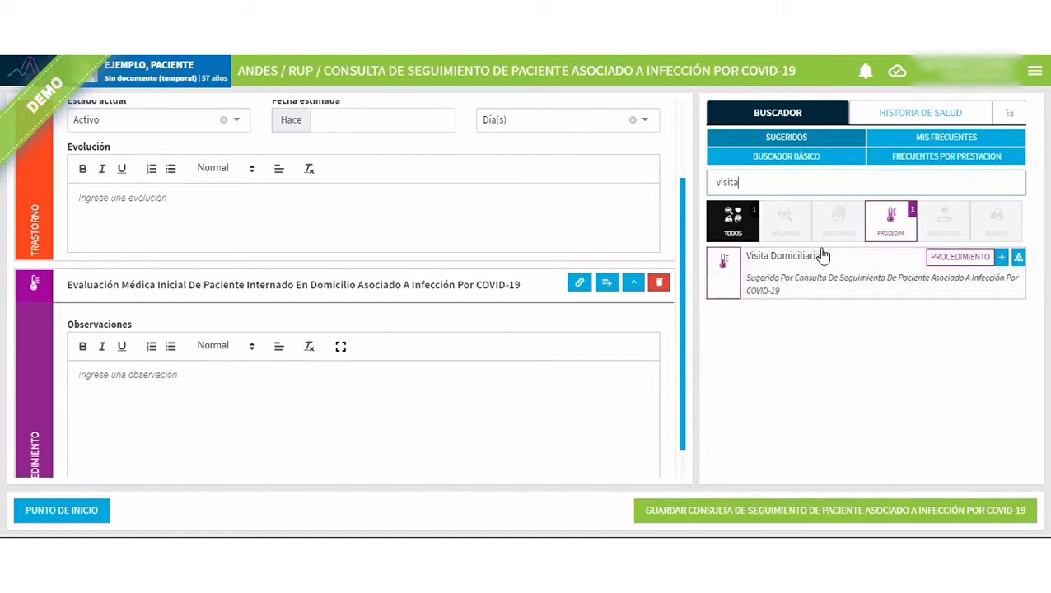
left_click_drag(748, 180, 712, 183)
type("co")
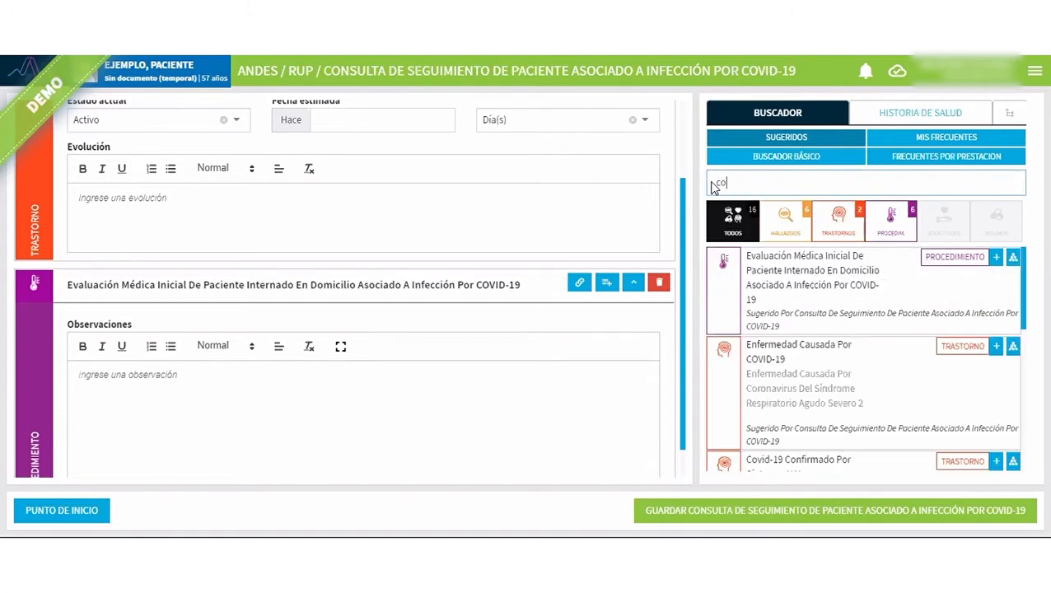
type("nsul")
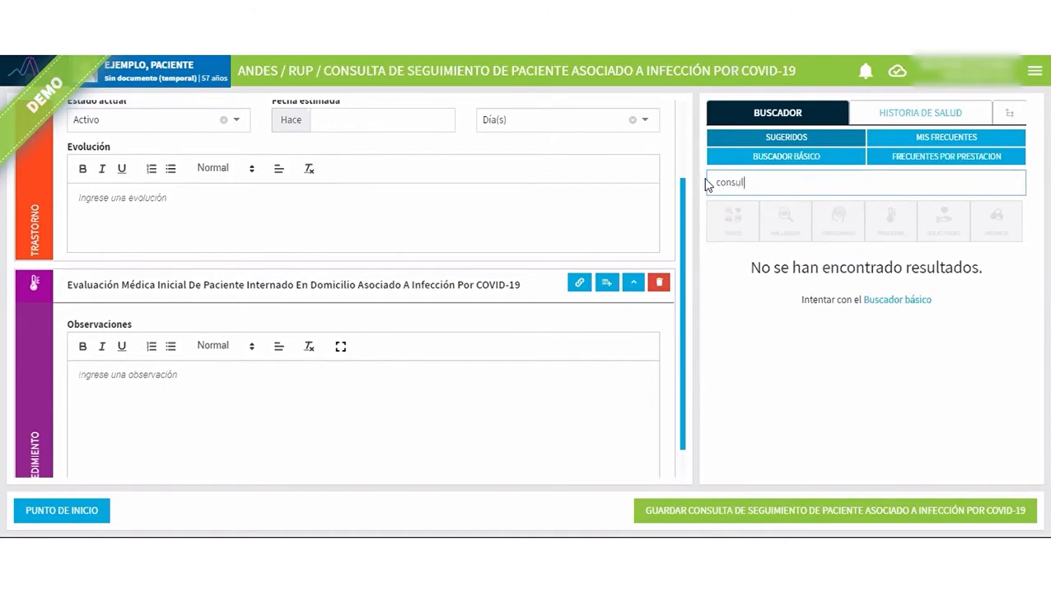
type("ta rea domi")
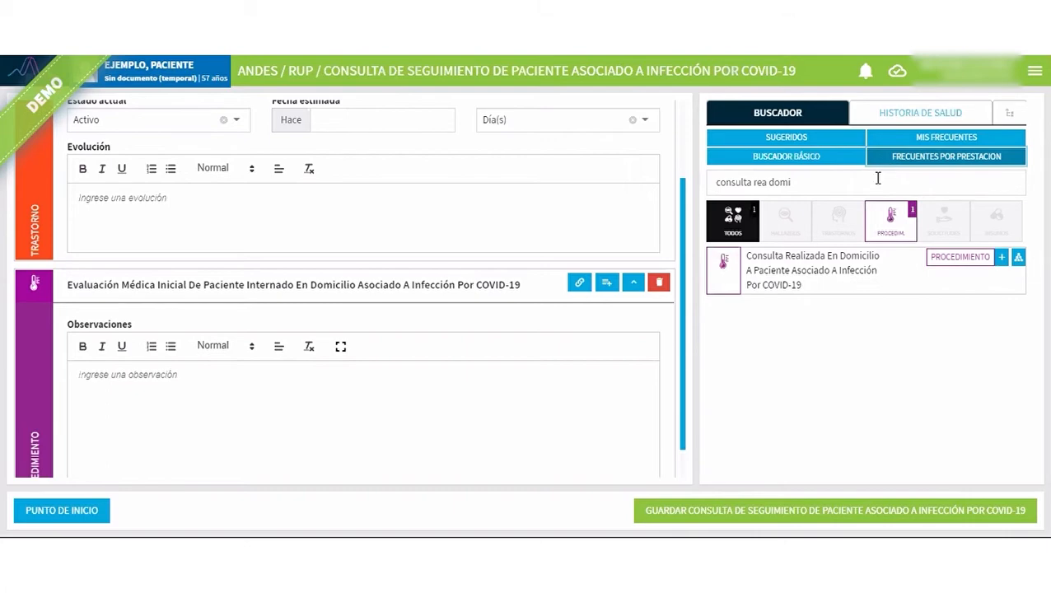
Collapse both registered records and look up "seg telef" among the service's frequent concepts and the suggested ones.
left_click(633, 283)
left_click(633, 167)
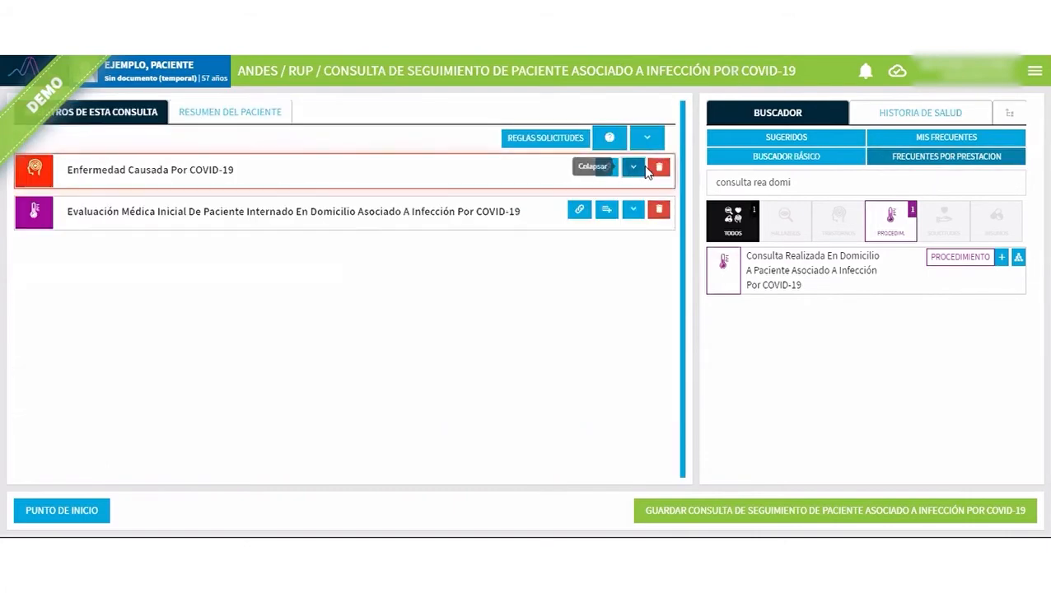
left_click_drag(814, 180, 702, 188)
type("s")
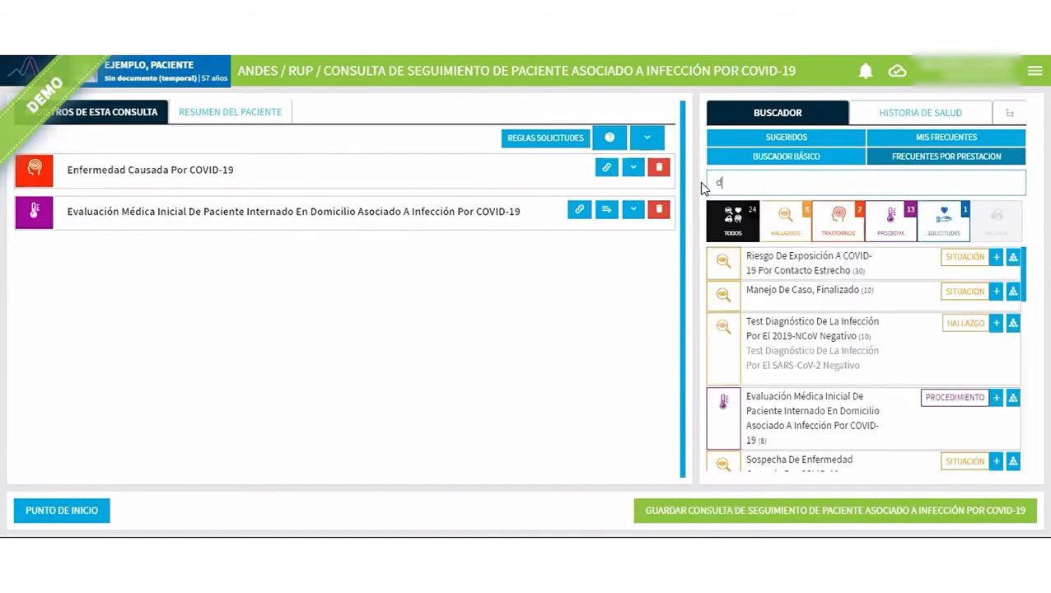
type("eg telef")
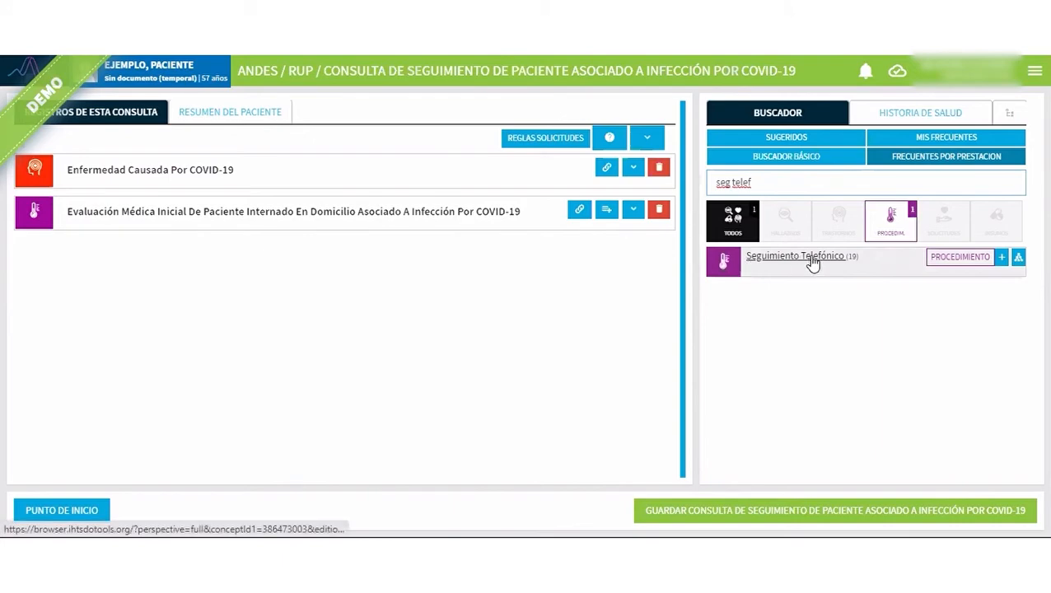
left_click(815, 139)
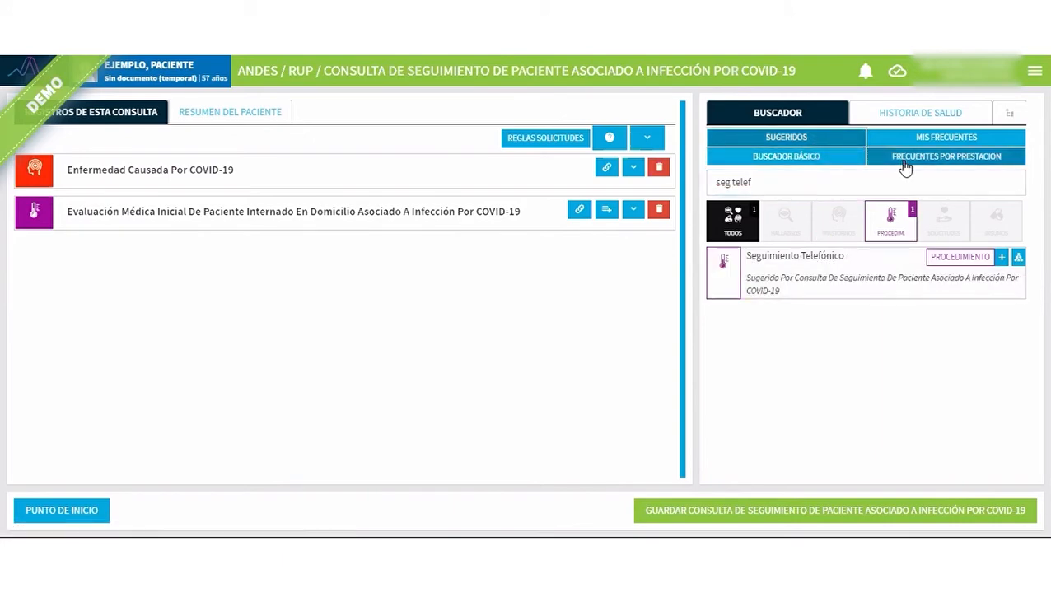
Find "consult telemed" among the service's frequent concepts, register the COVID-19 telemedicine consultation procedure, and collapse its record.
left_click_drag(761, 188, 690, 193)
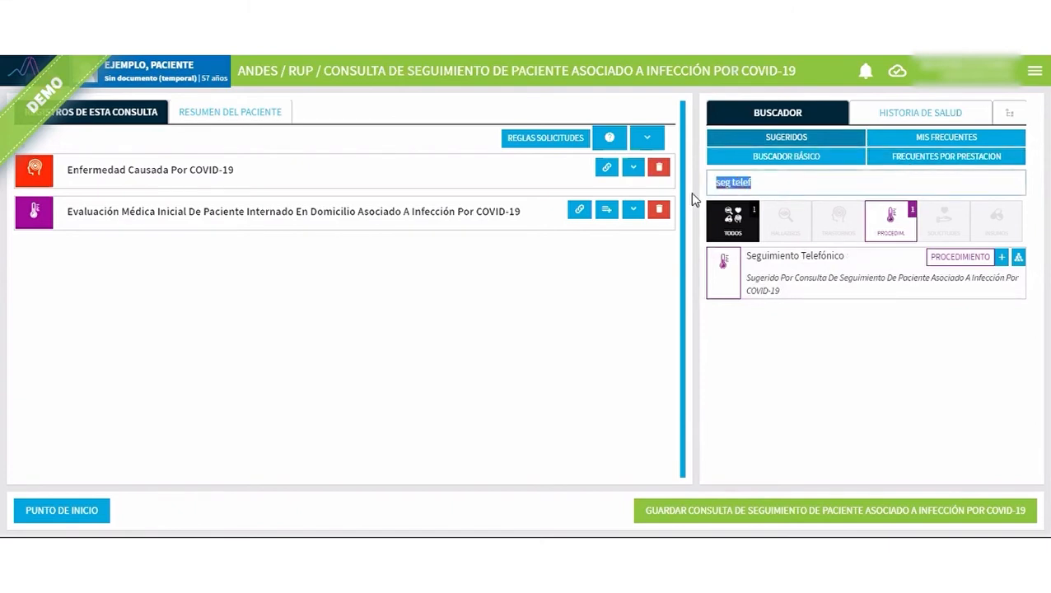
type("consul")
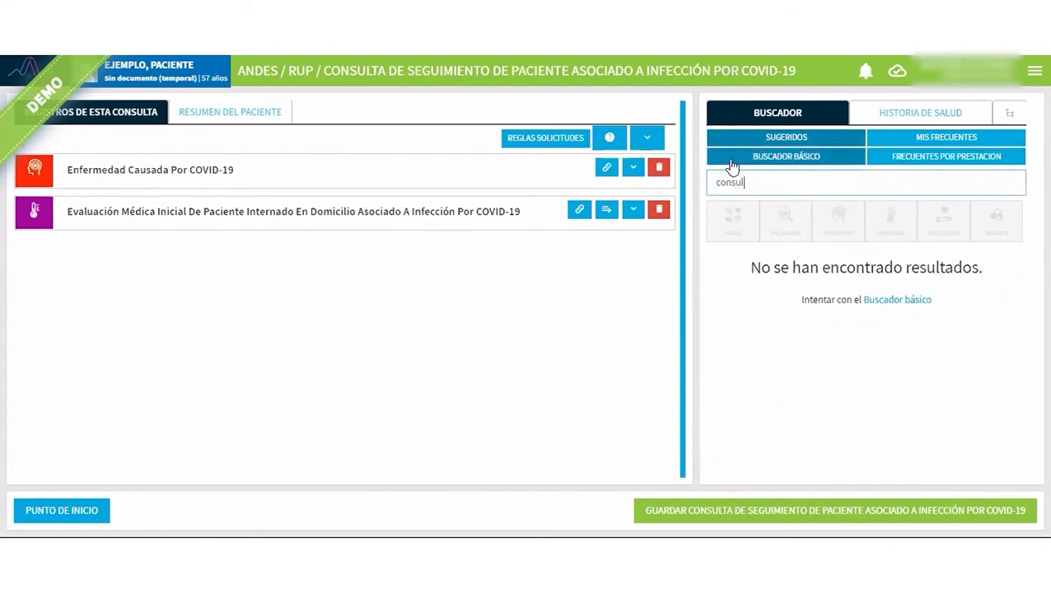
type("t telemed")
left_click(926, 162)
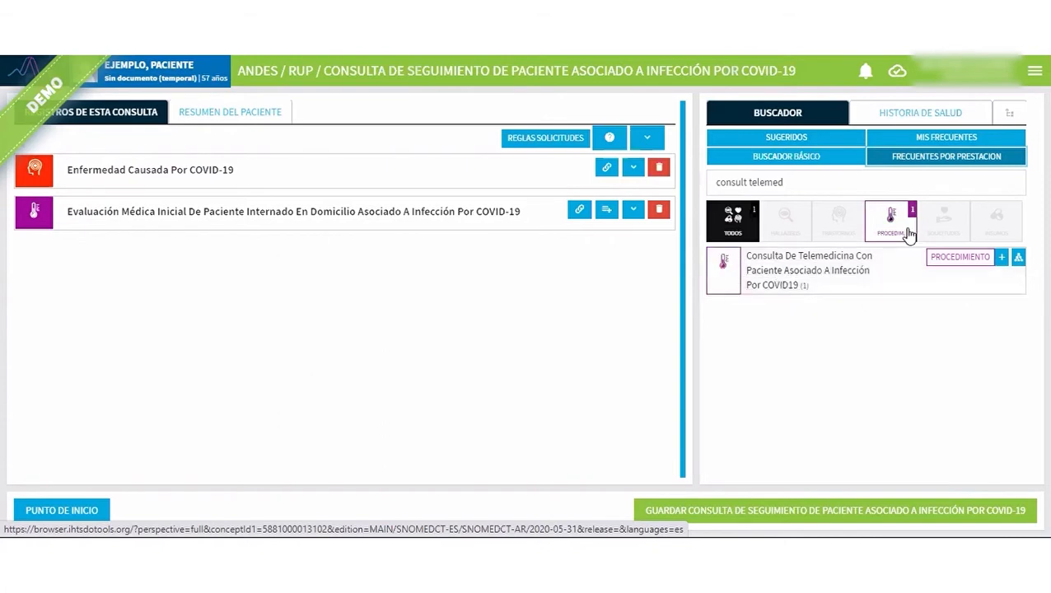
left_click(1001, 258)
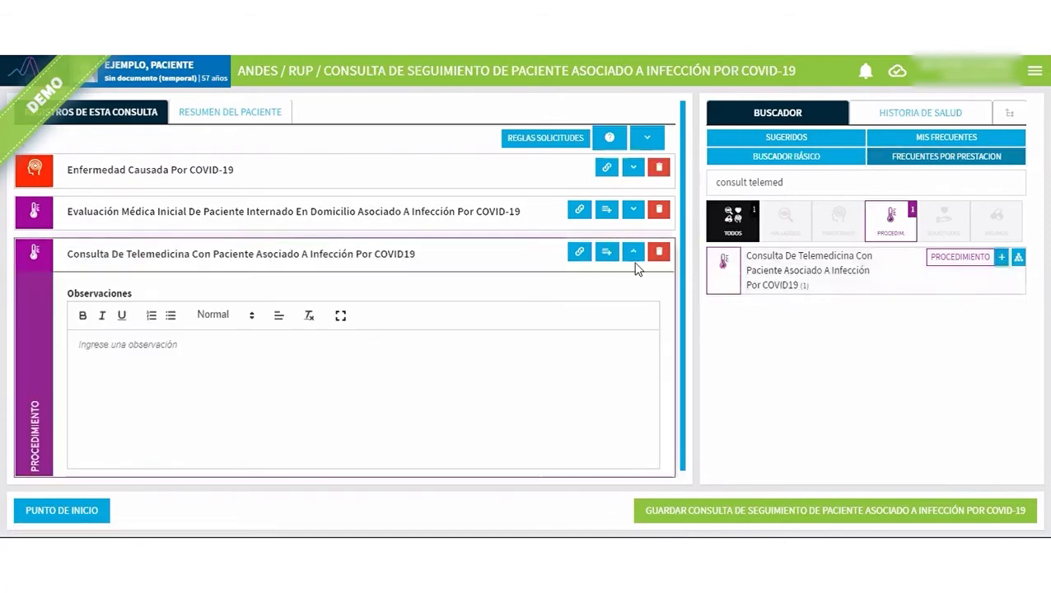
left_click(632, 253)
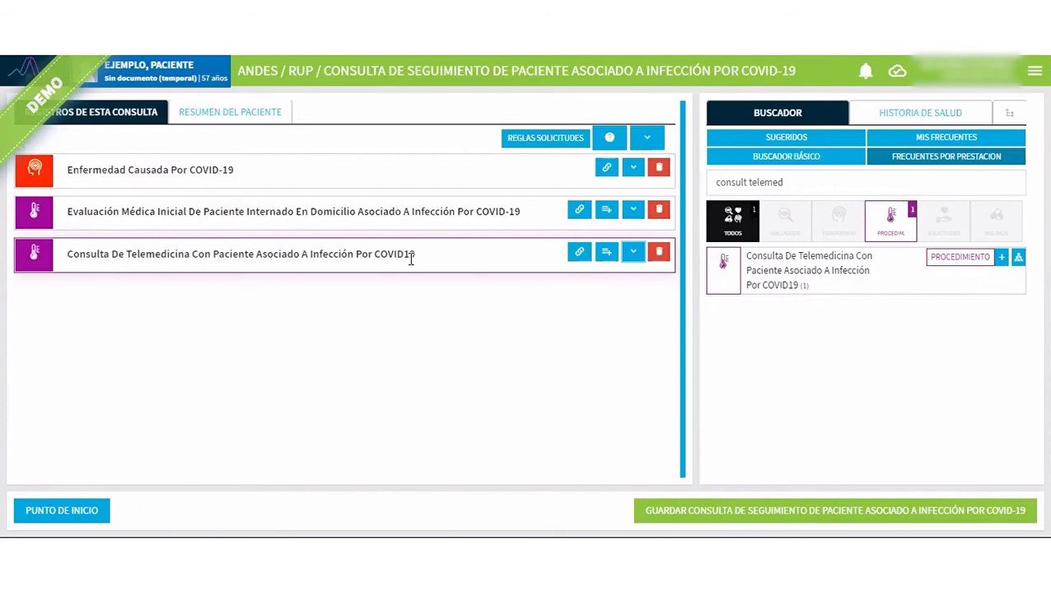
Find "covid 19 conf", register the disorder Covid-19 Confirmado Por Síntomas Y Nexo Epidemiológico Sin Pcr, and collapse its record.
triple_click(726, 180)
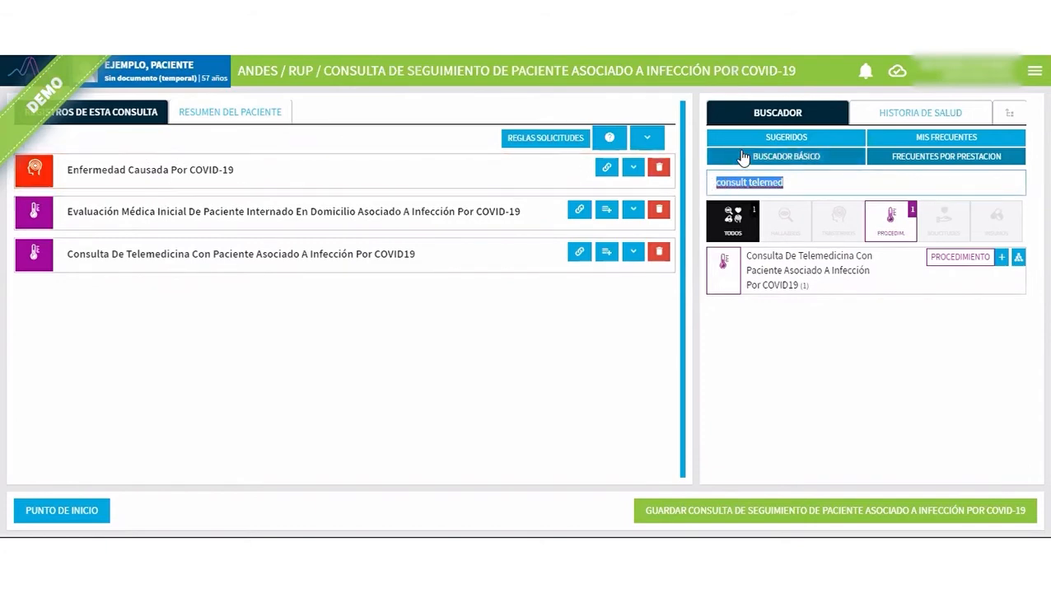
type("cov")
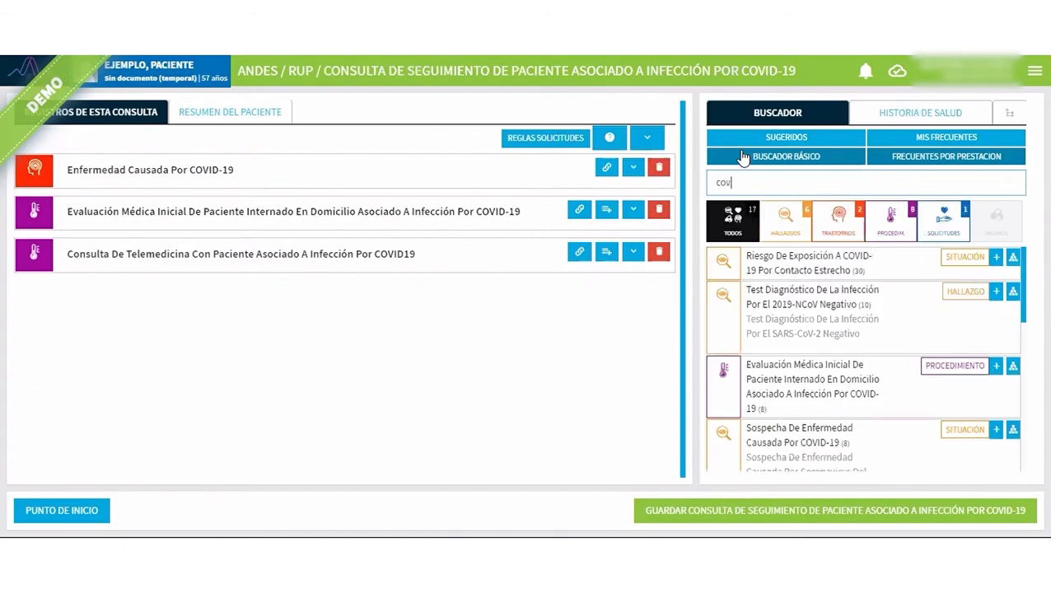
type("id 19")
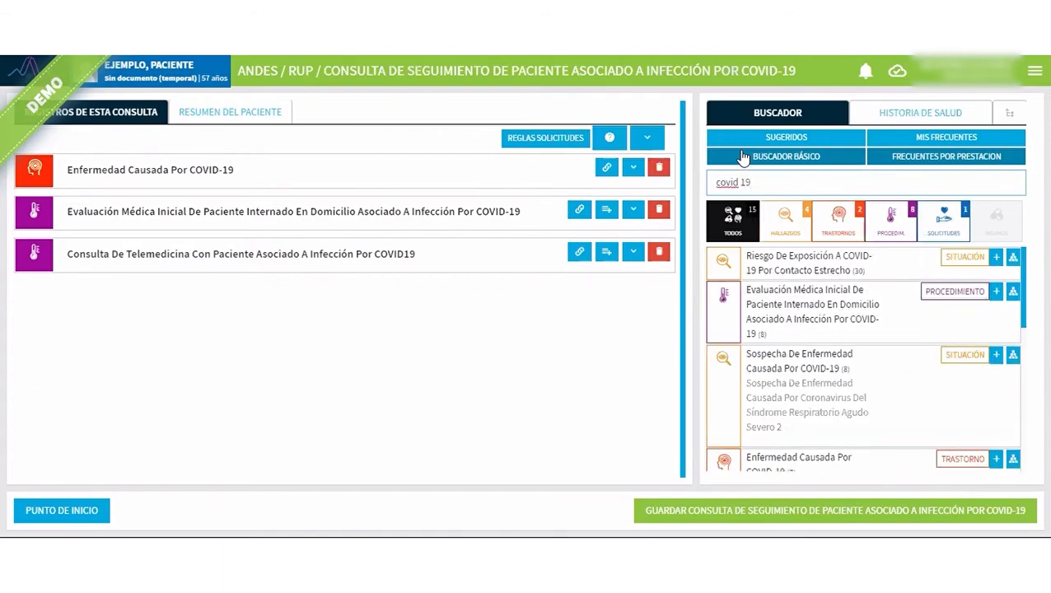
type(" conf")
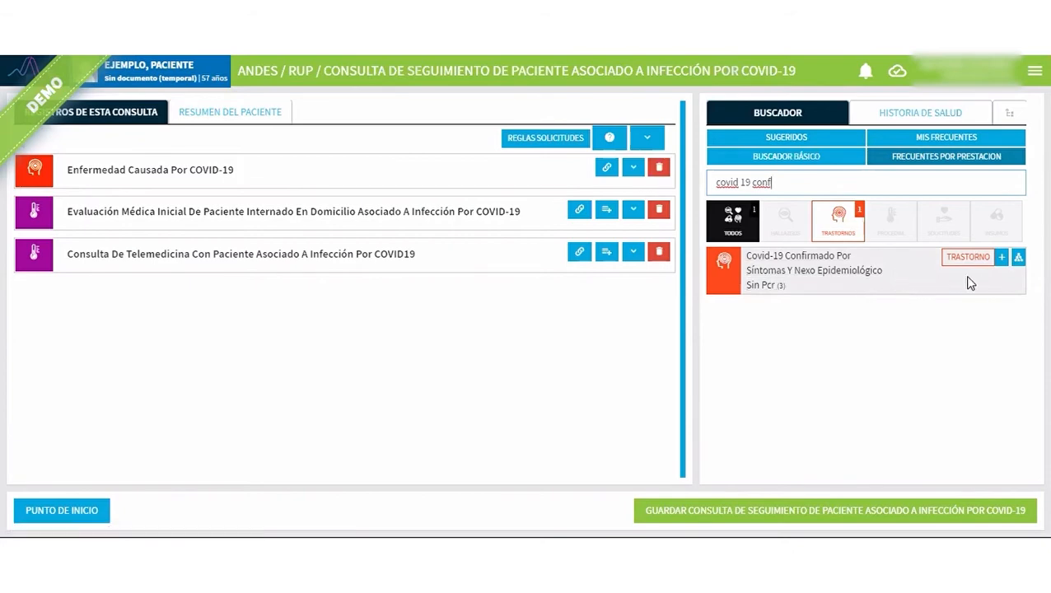
left_click(1003, 259)
left_click(633, 295)
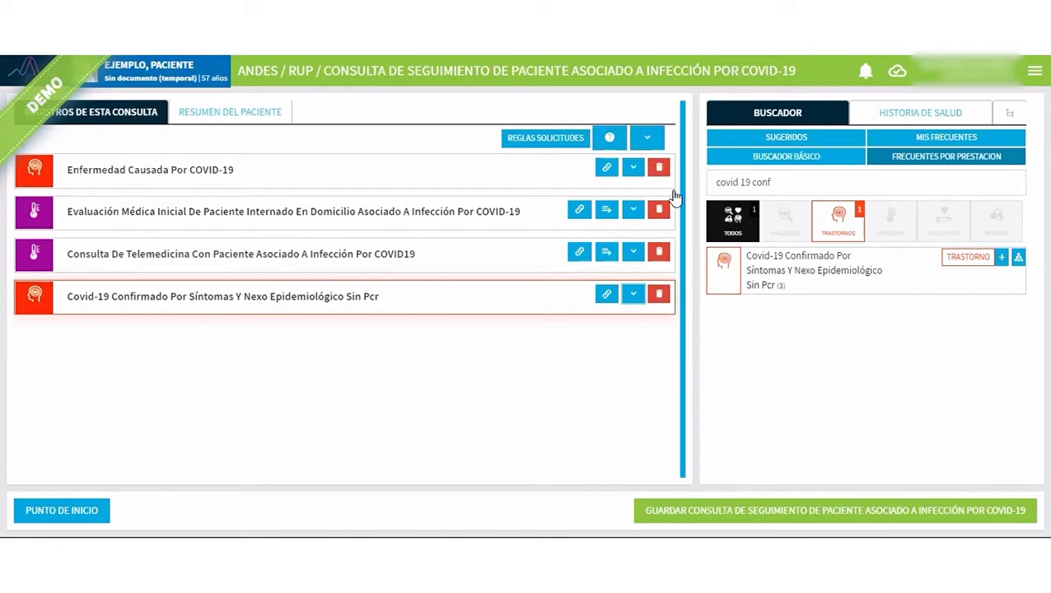
Search for "fieb" and register the finding Fiebre in the consultation.
left_click_drag(784, 182, 691, 191)
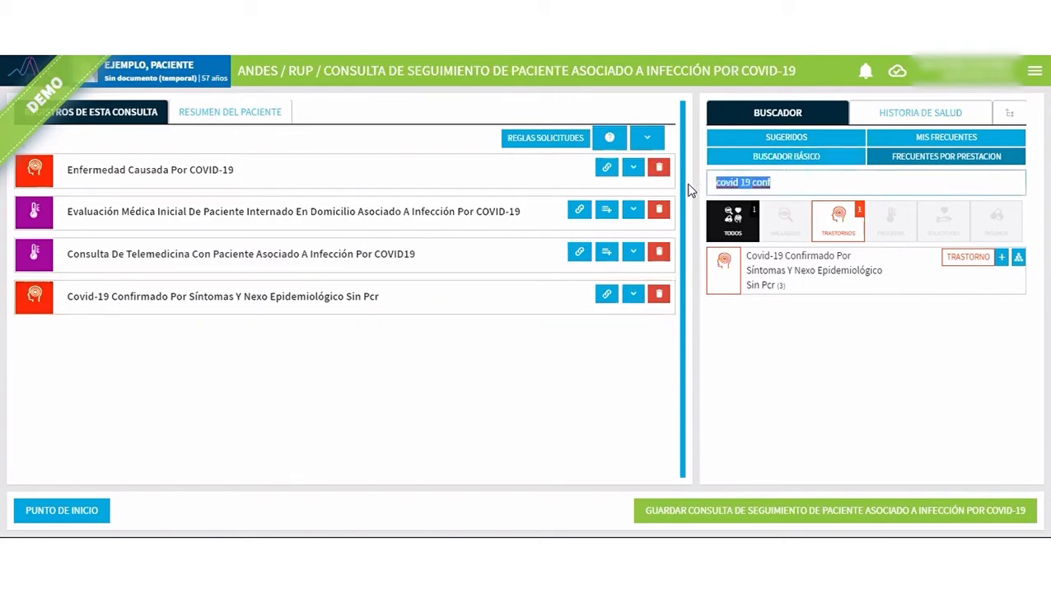
type("fieb")
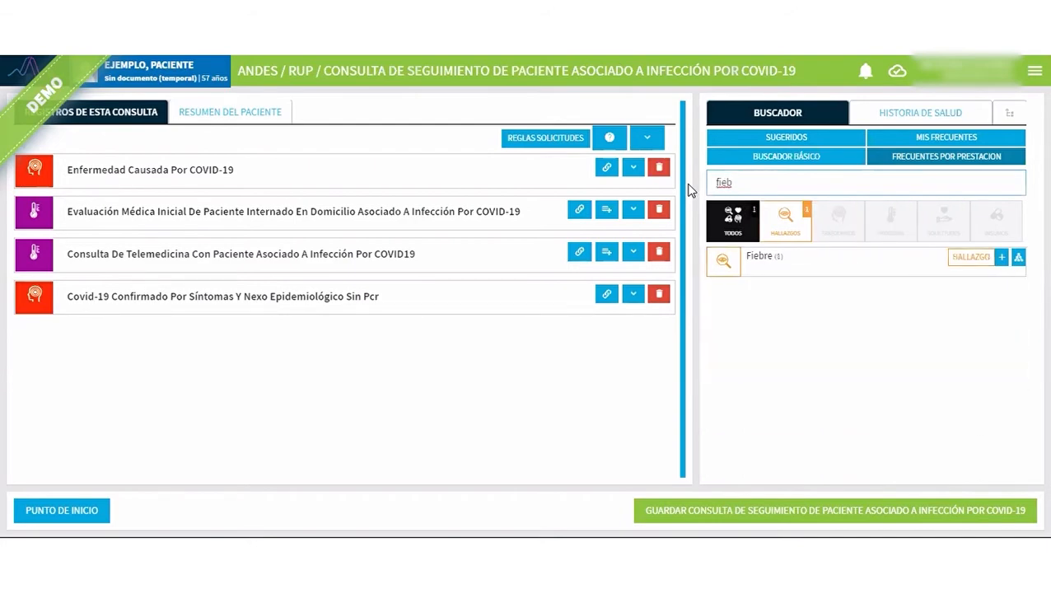
left_click(1002, 260)
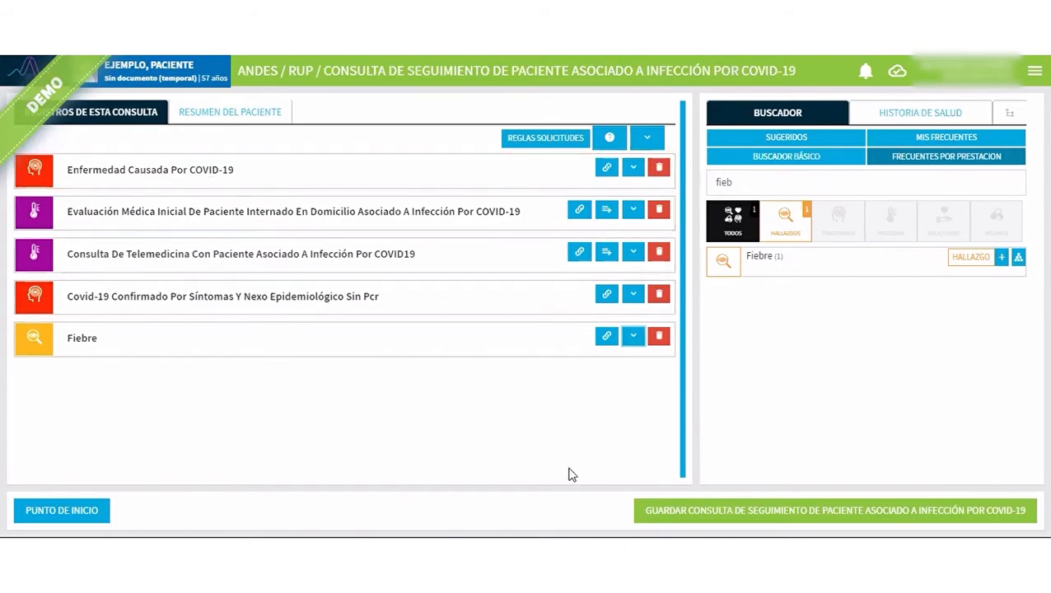
Save the consultation and mark Enfermedad Causada Por COVID-19 as the main diagnosis and as a first-time occurrence.
left_click(694, 516)
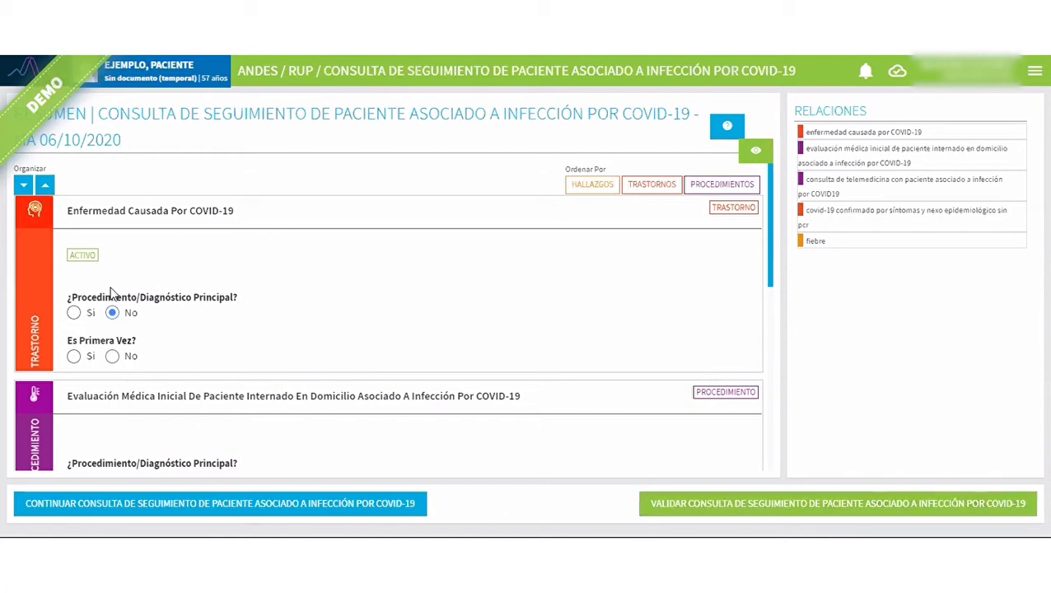
left_click(75, 314)
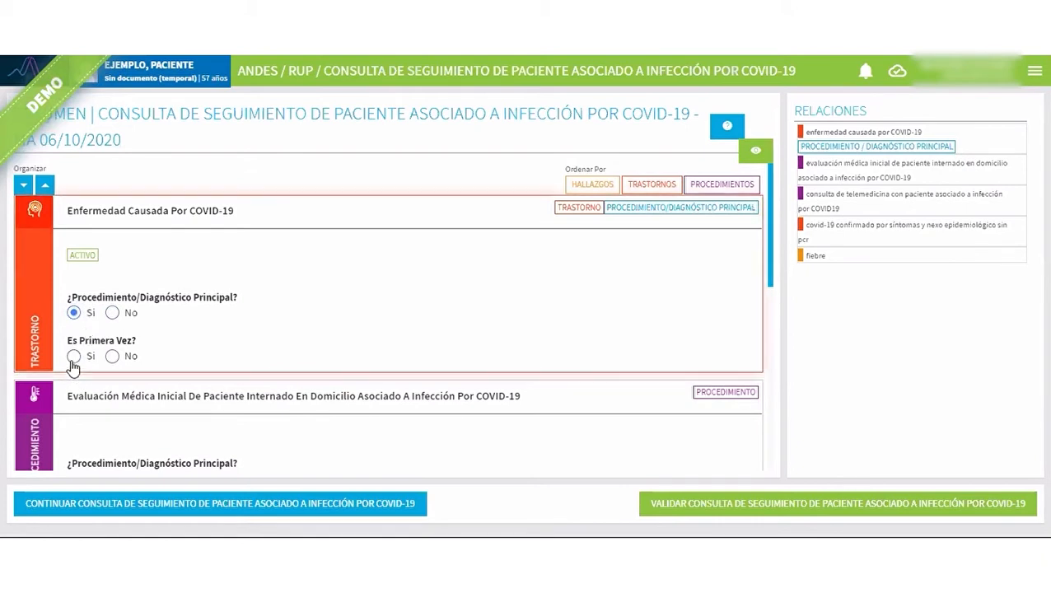
left_click(72, 359)
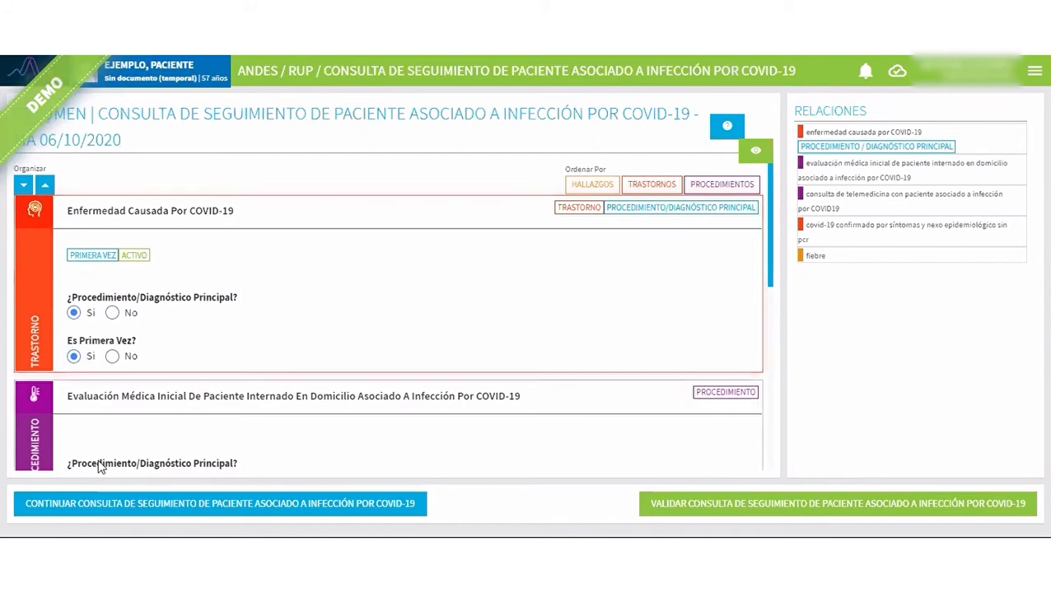
Validate the COVID-19 follow-up consultation, confirm the validation, and return to the starting page.
left_click(715, 500)
left_click(616, 365)
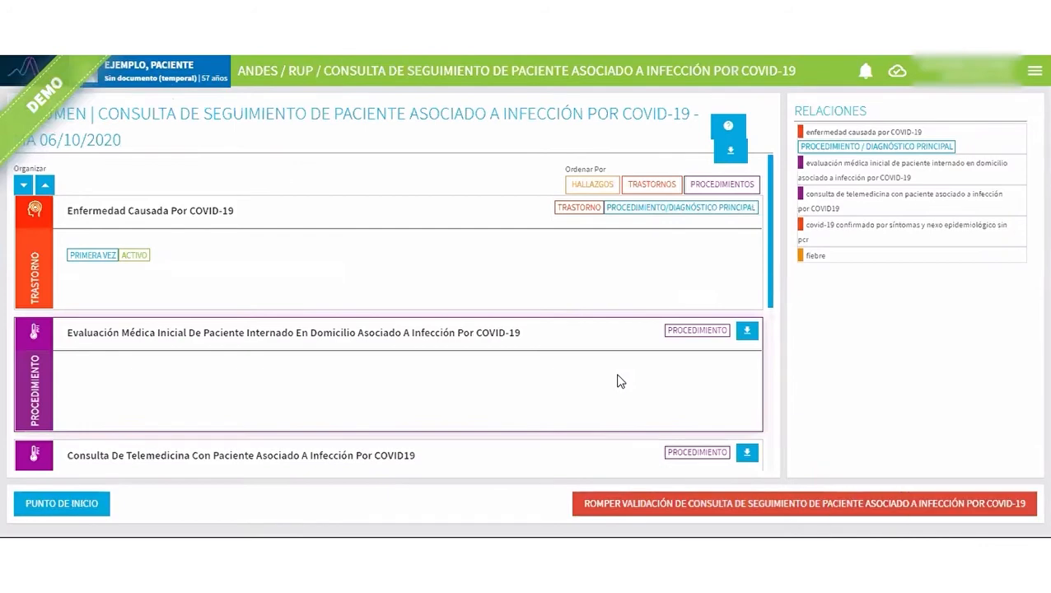
left_click(63, 504)
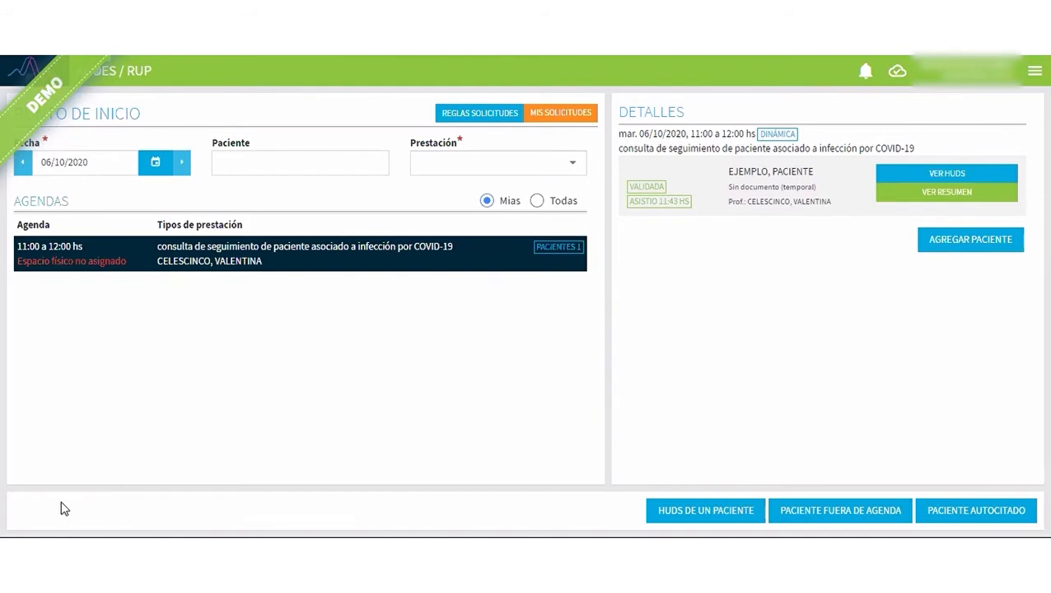
Find the second example patient, aged 31, and add that patient to the 11:00 to 12:00 COVID-19 follow-up agenda.
left_click(967, 245)
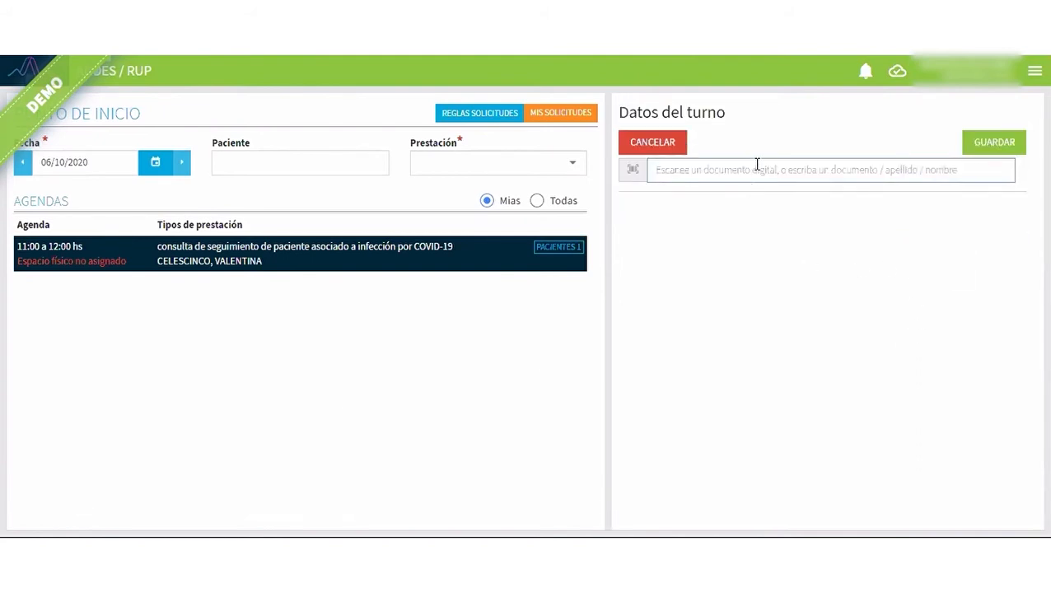
type("ejemplo")
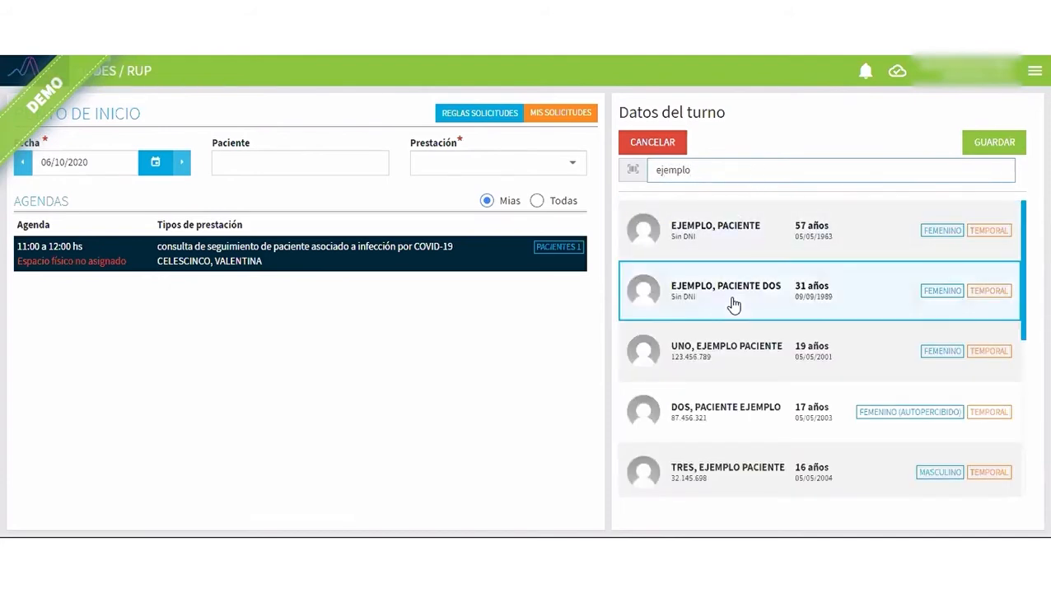
left_click(740, 292)
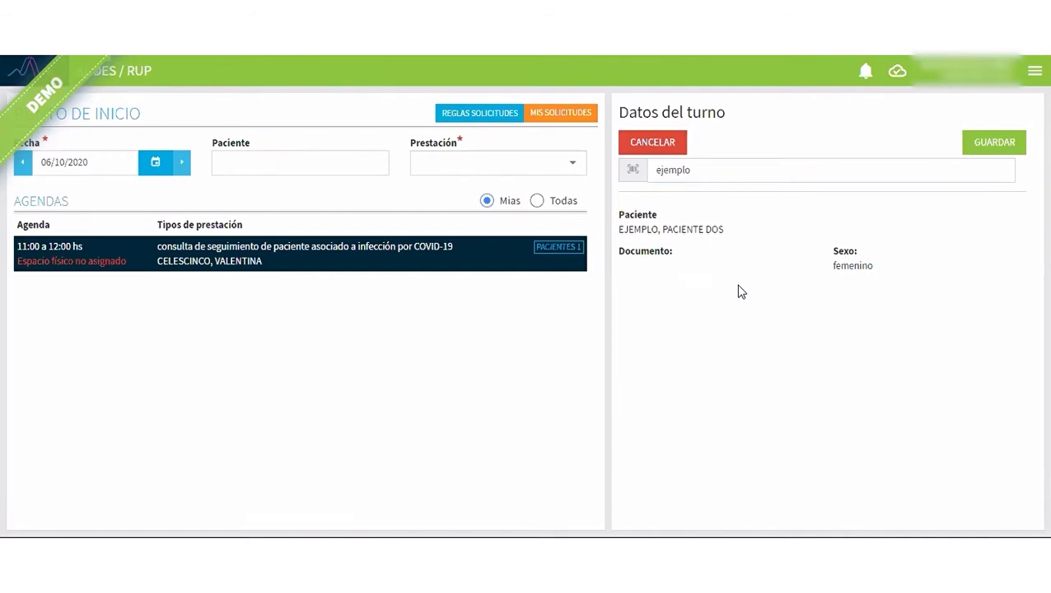
left_click(970, 143)
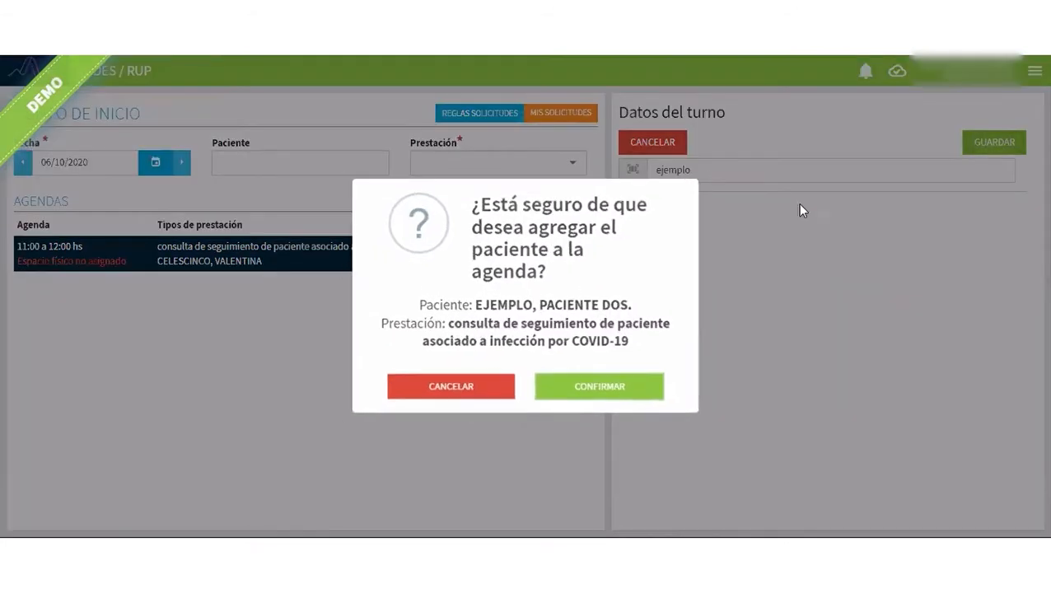
left_click(608, 389)
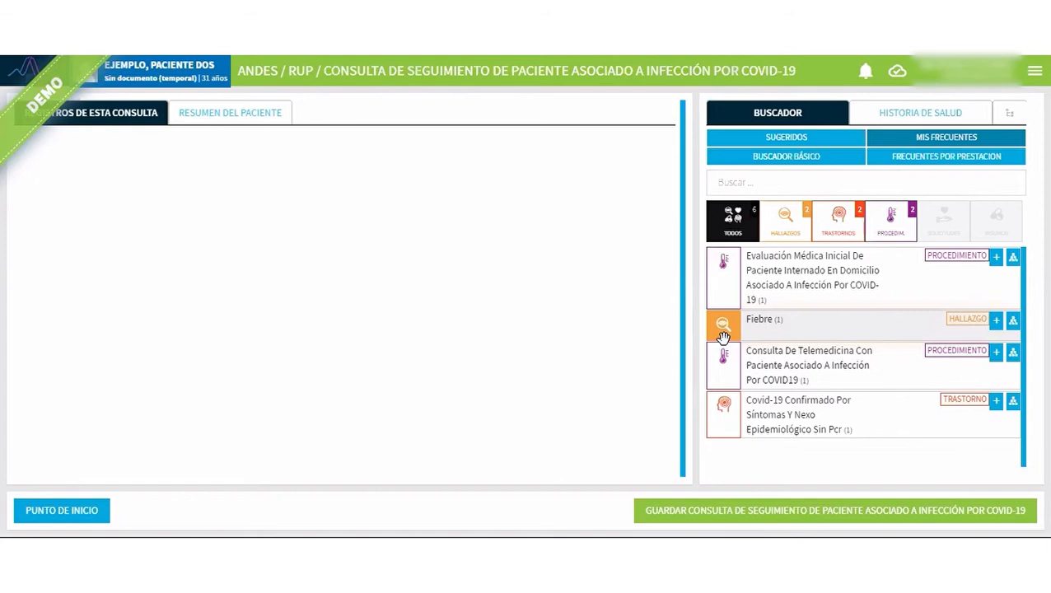
Search for "Riesg" and register the situation Riesgo De Exposición A COVID-19 Por Contacto Estrecho.
left_click(774, 184)
type("Riesg")
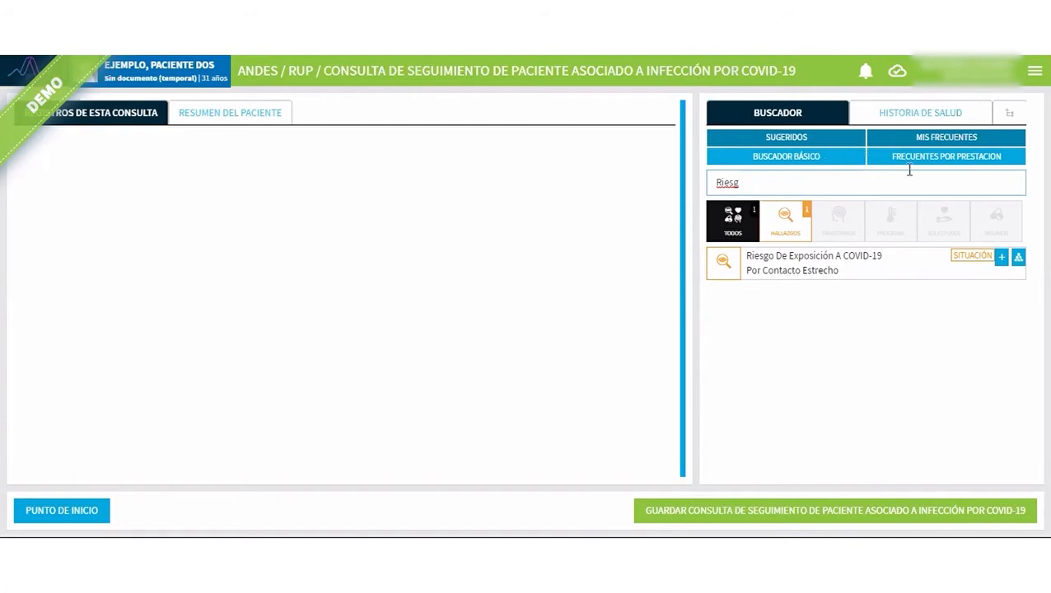
left_click(1000, 257)
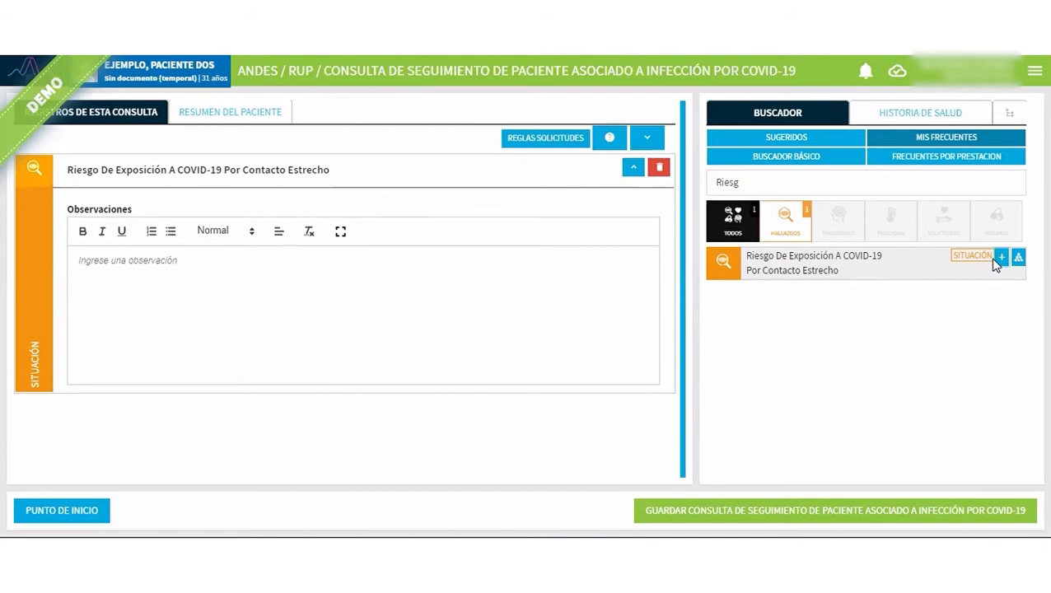
Look up "seg", "consulta" and "visita" among the service's frequent concepts to examine the available procedures.
left_click(749, 181)
double_click(714, 183)
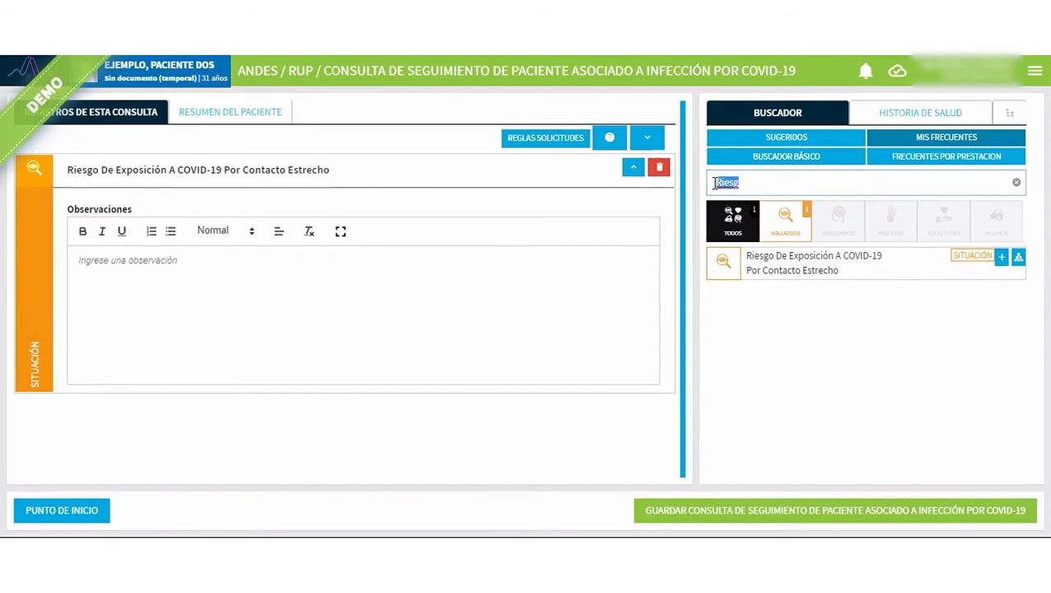
type("seg")
left_click(953, 159)
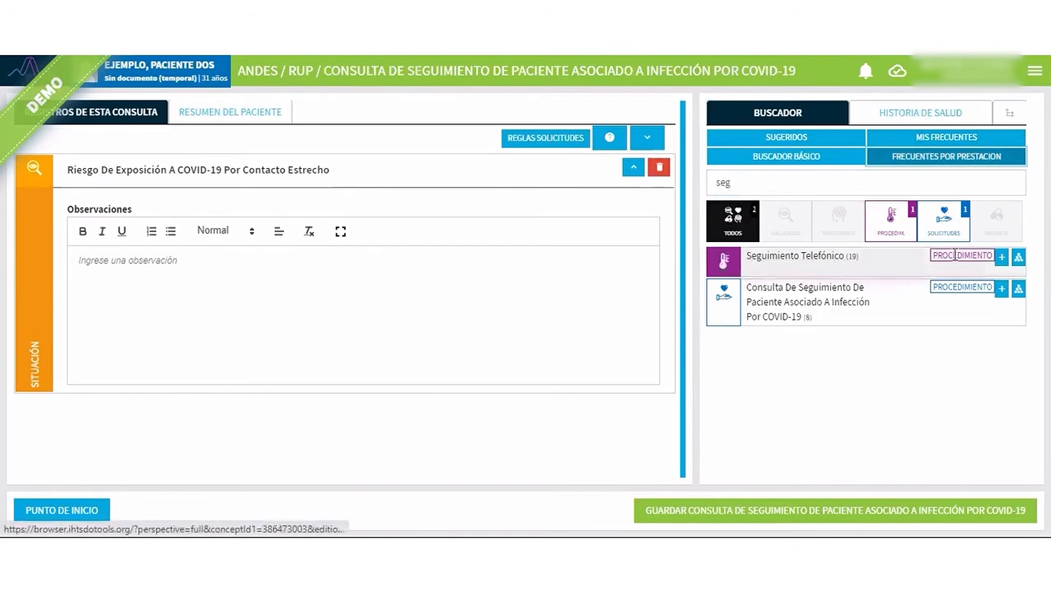
double_click(723, 180)
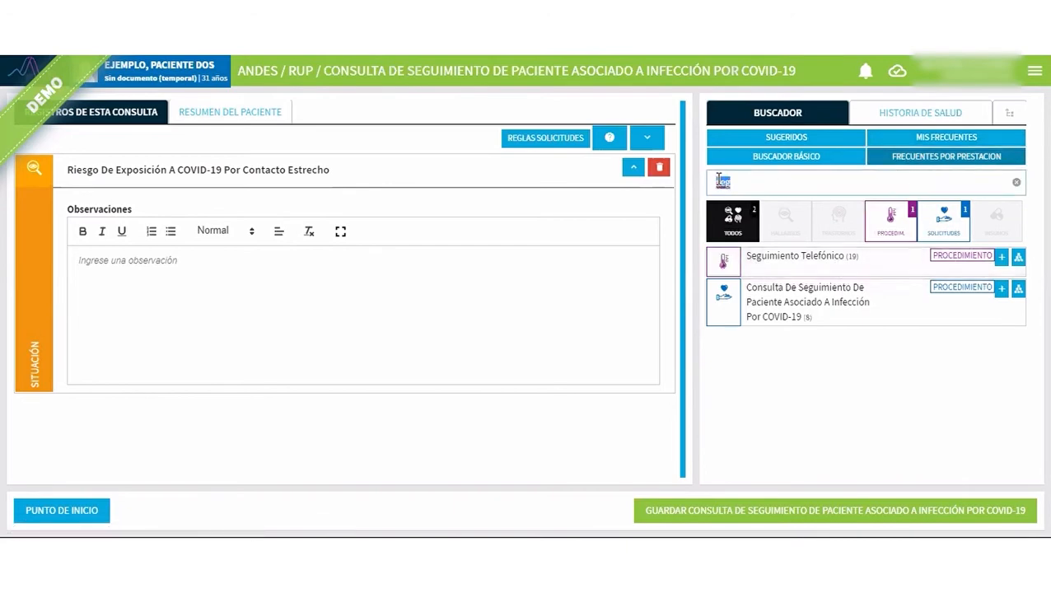
type("aonsulta")
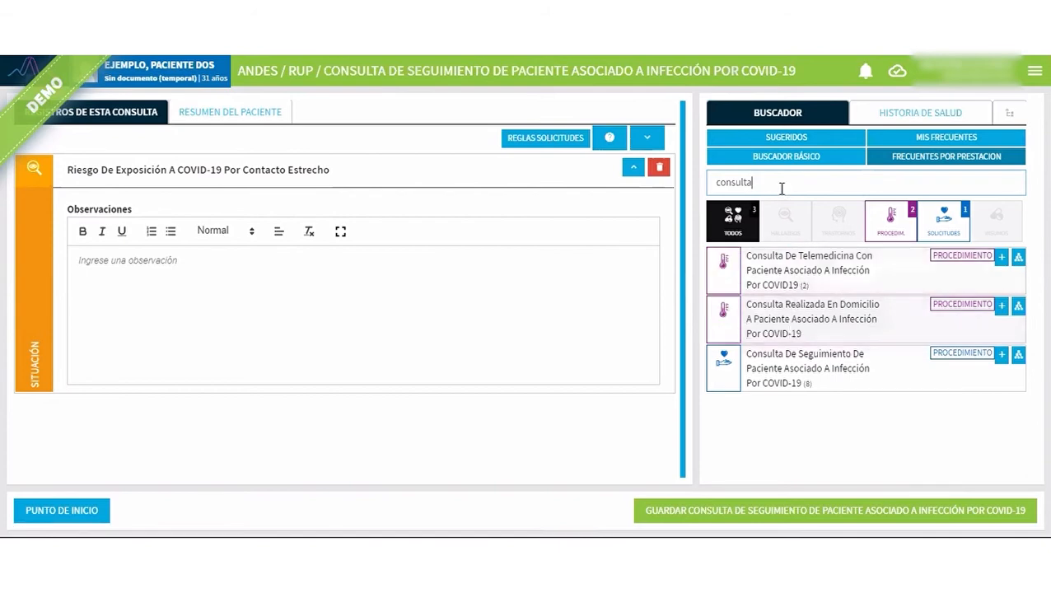
left_click_drag(767, 181, 703, 169)
type("visita")
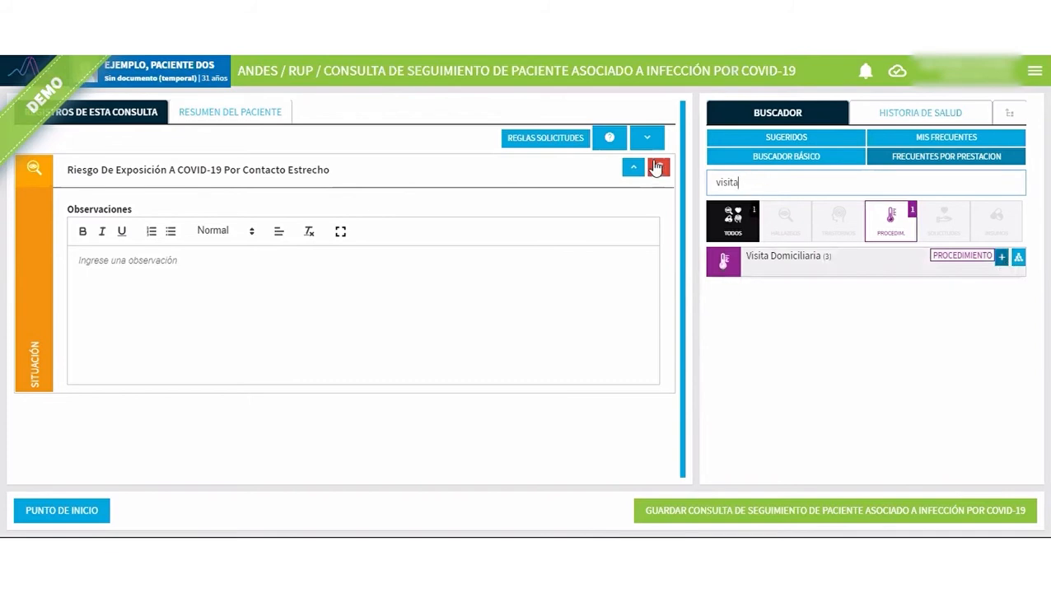
Search for "seg", register the procedure Seguimiento Telefónico, and collapse both registered records.
left_click_drag(741, 182, 685, 182)
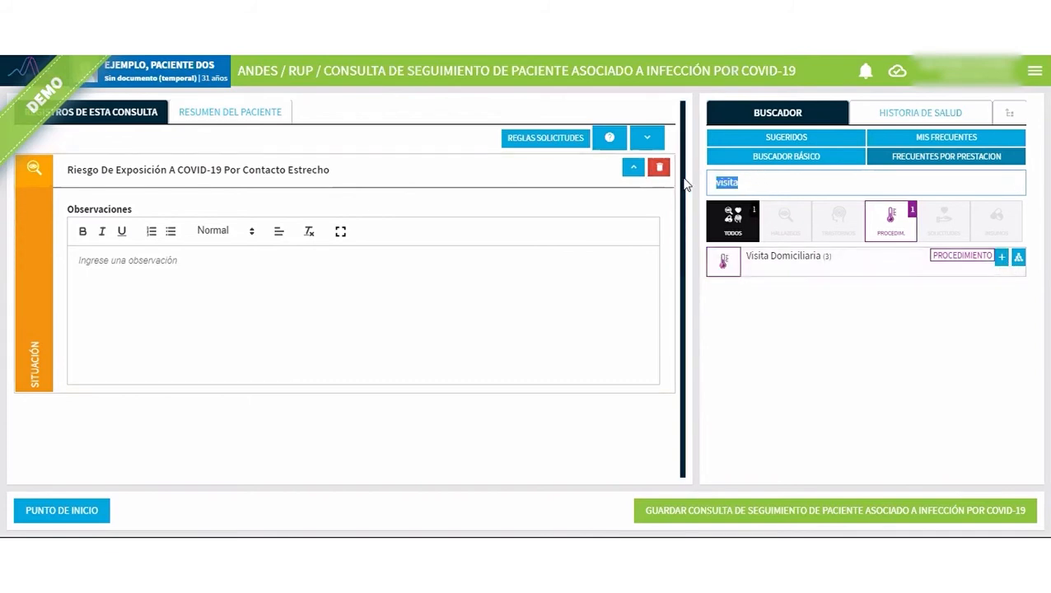
type("seg")
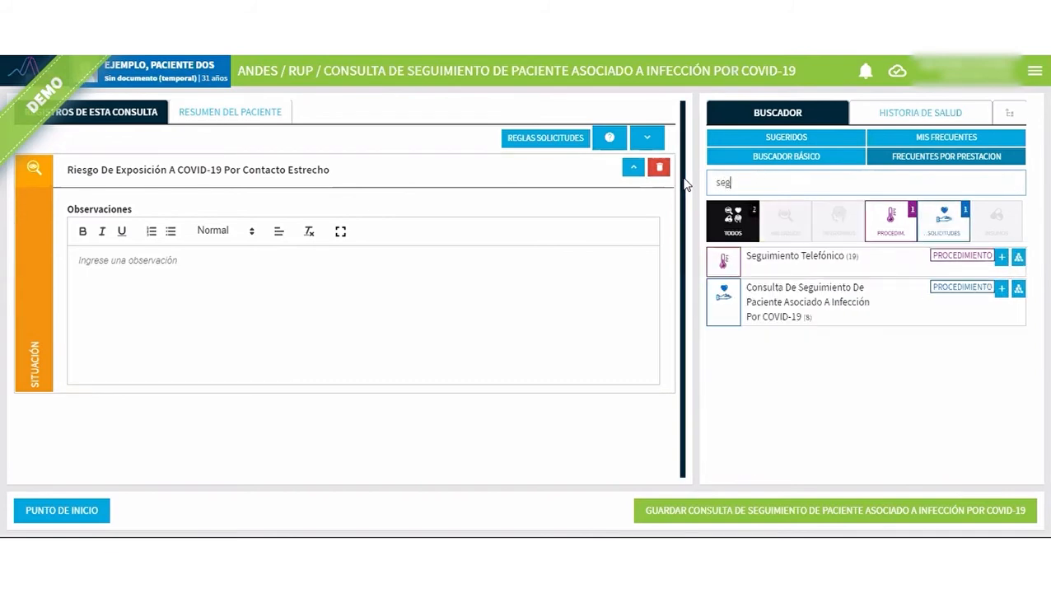
left_click(1002, 257)
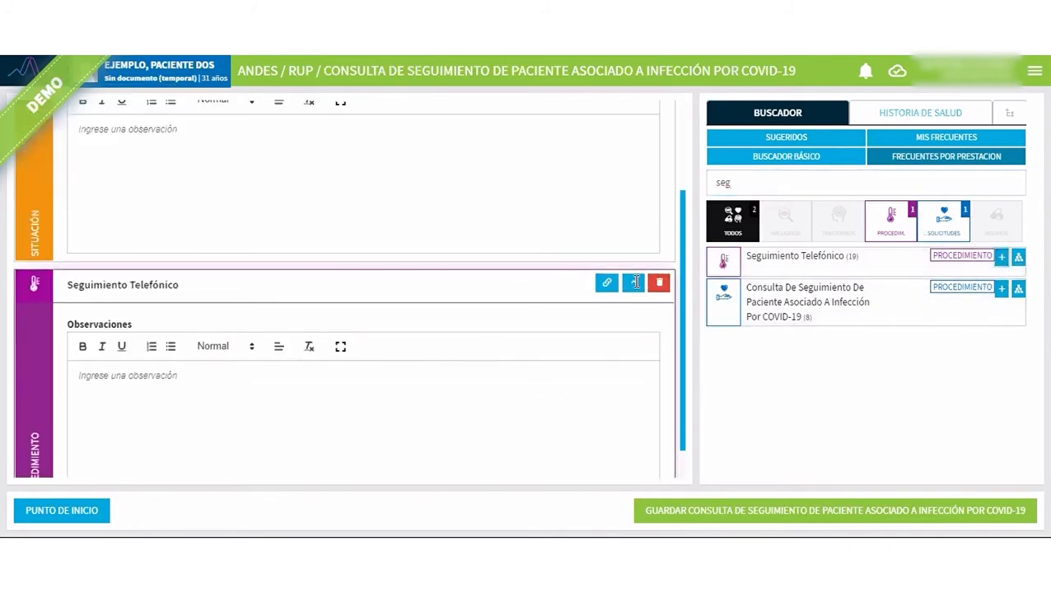
left_click(633, 283)
left_click(632, 167)
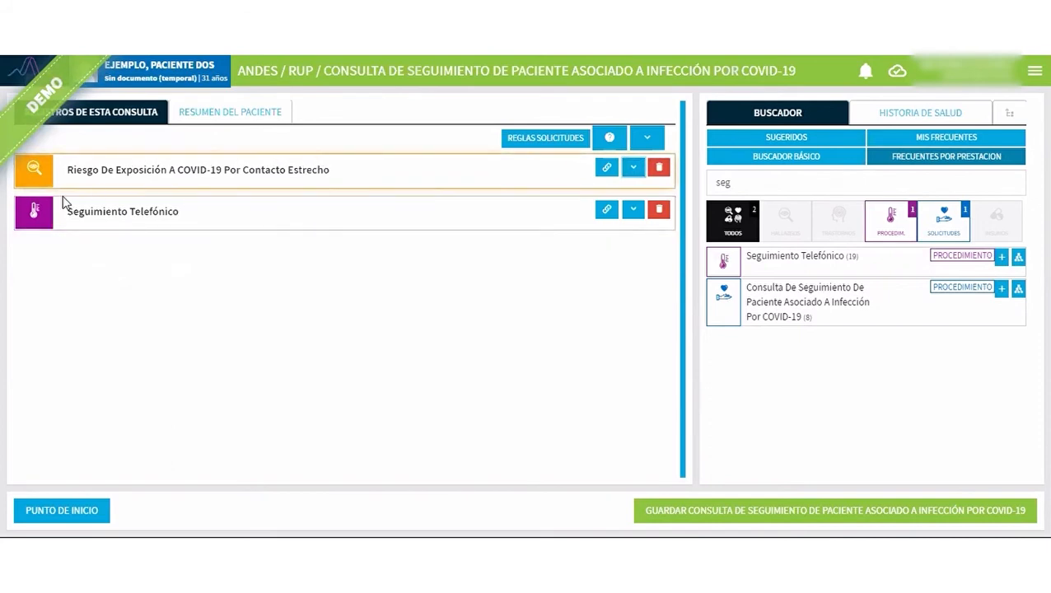
left_click_drag(72, 212, 102, 212)
left_click_drag(169, 209, 173, 237)
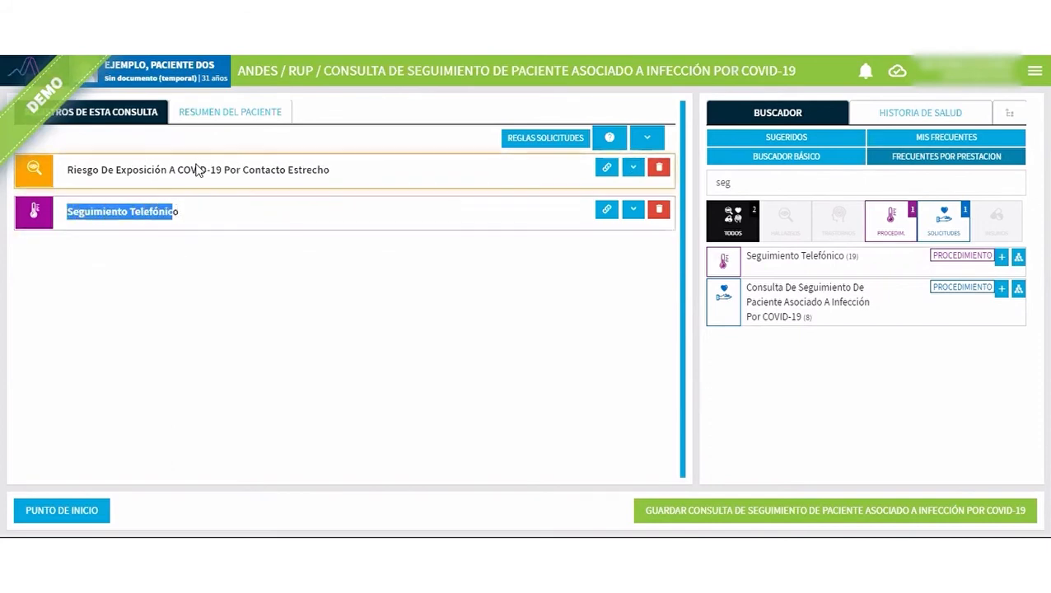
left_click(205, 216)
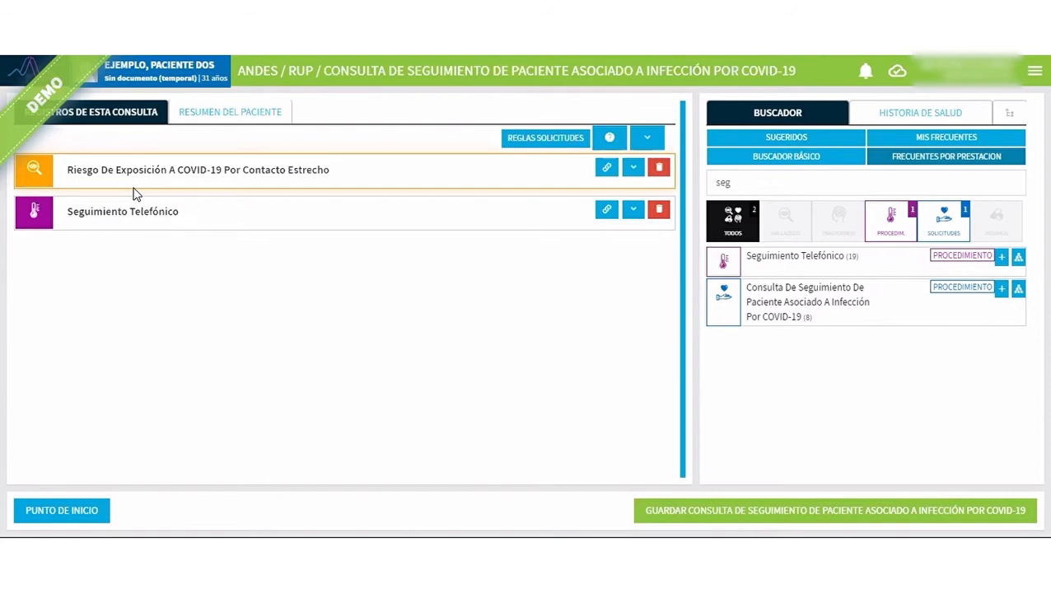
Search for "manejo de", register the situation Manejo De Caso, Finalizado, and collapse its record.
left_click(723, 183)
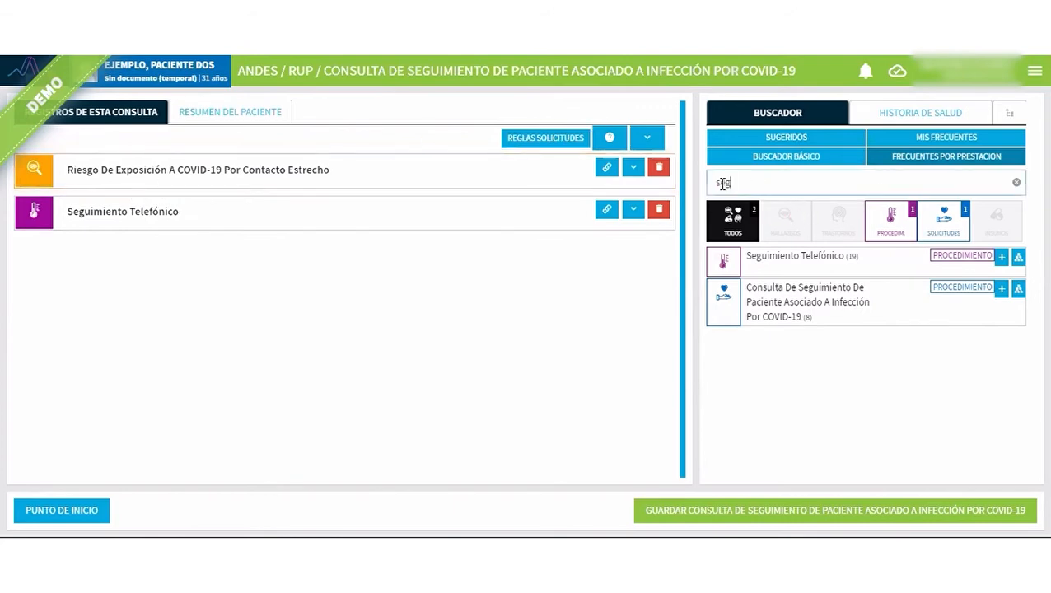
double_click(722, 183)
type("manejo de")
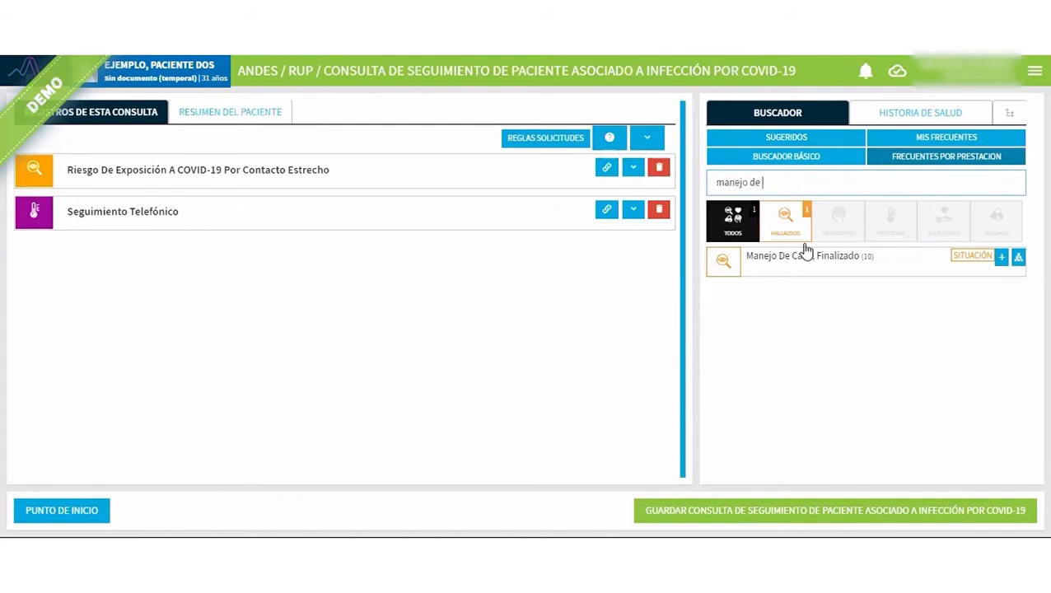
left_click(1002, 257)
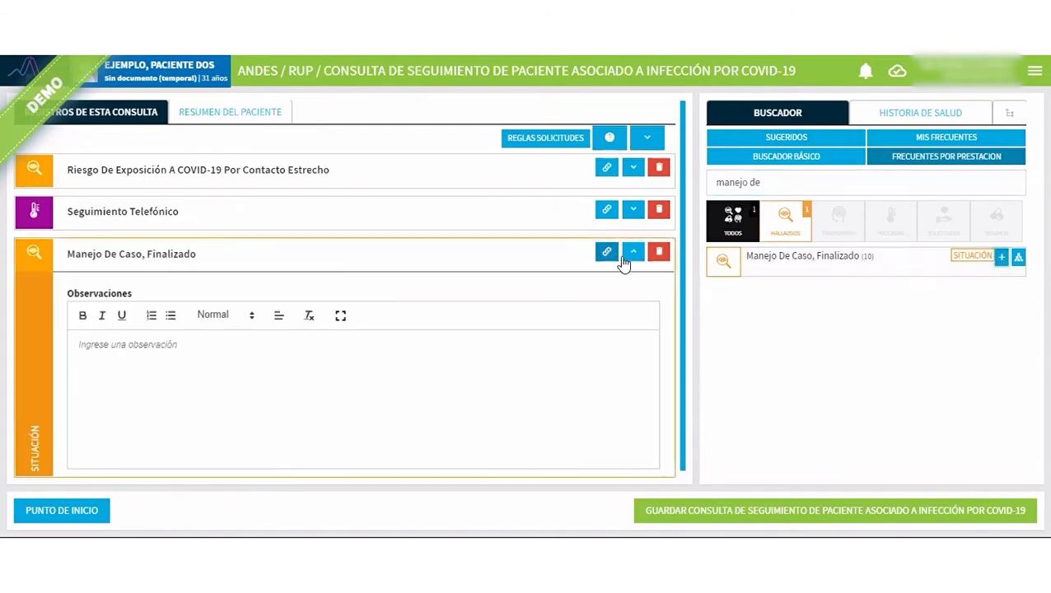
left_click(632, 253)
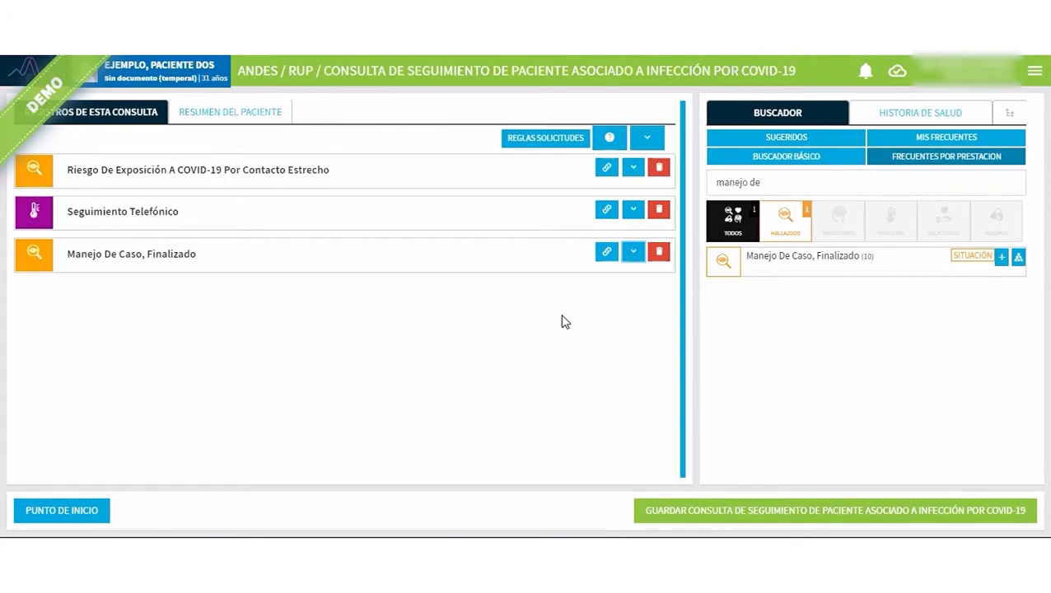
Save the consultation, mark the exposure risk as main diagnosis, and switch that designation to Manejo De Caso, Finalizado.
left_click(728, 512)
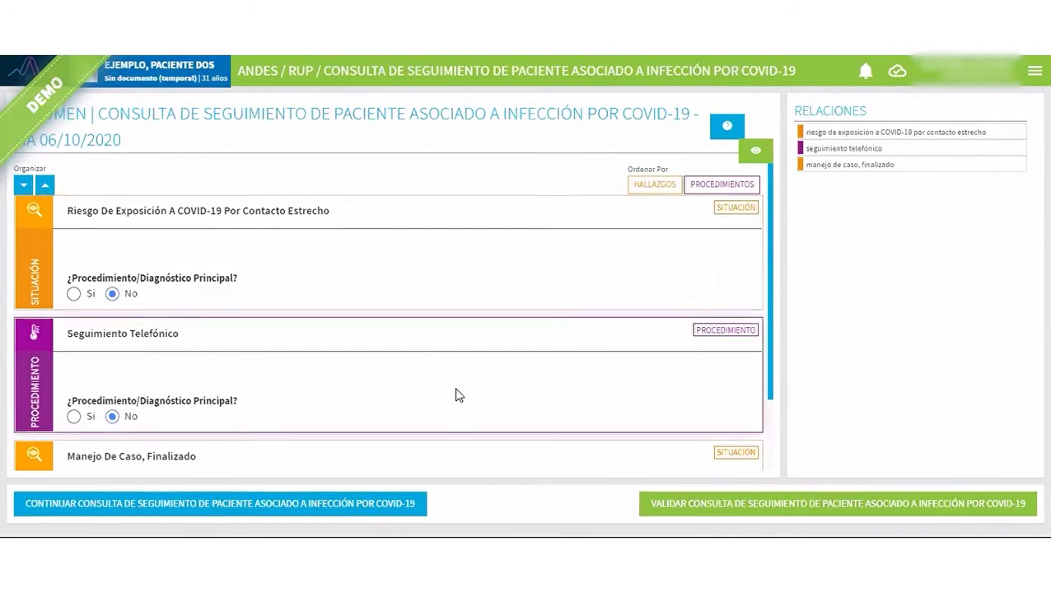
left_click(74, 293)
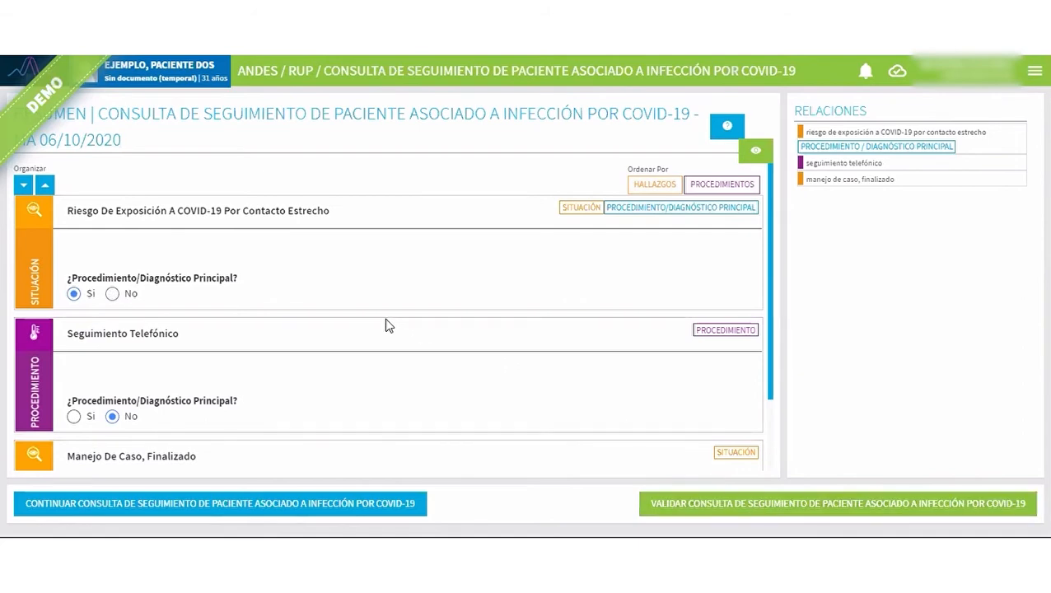
scroll(387, 326, "down", 2)
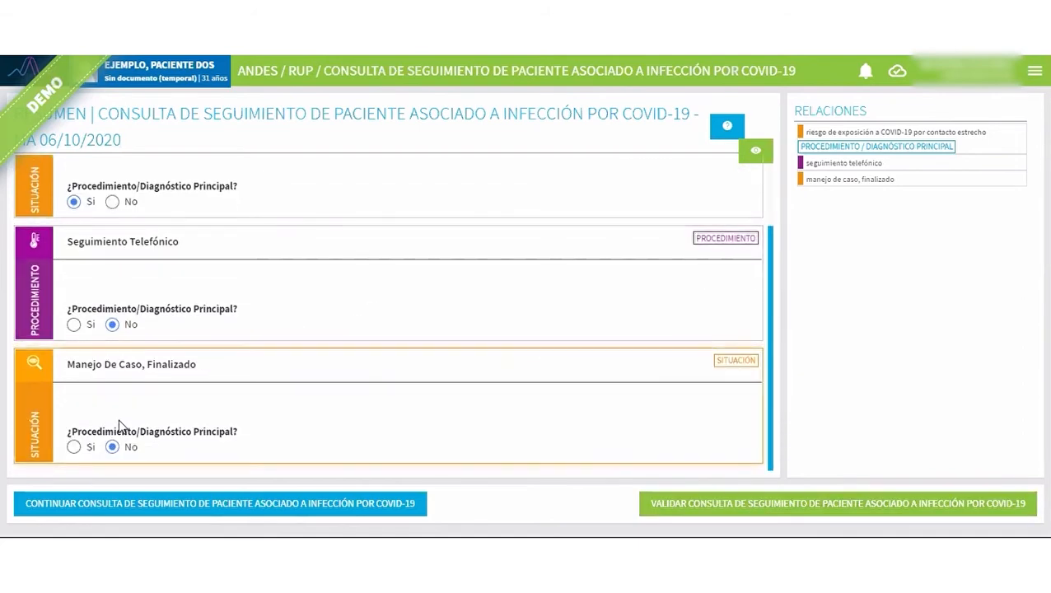
left_click(74, 447)
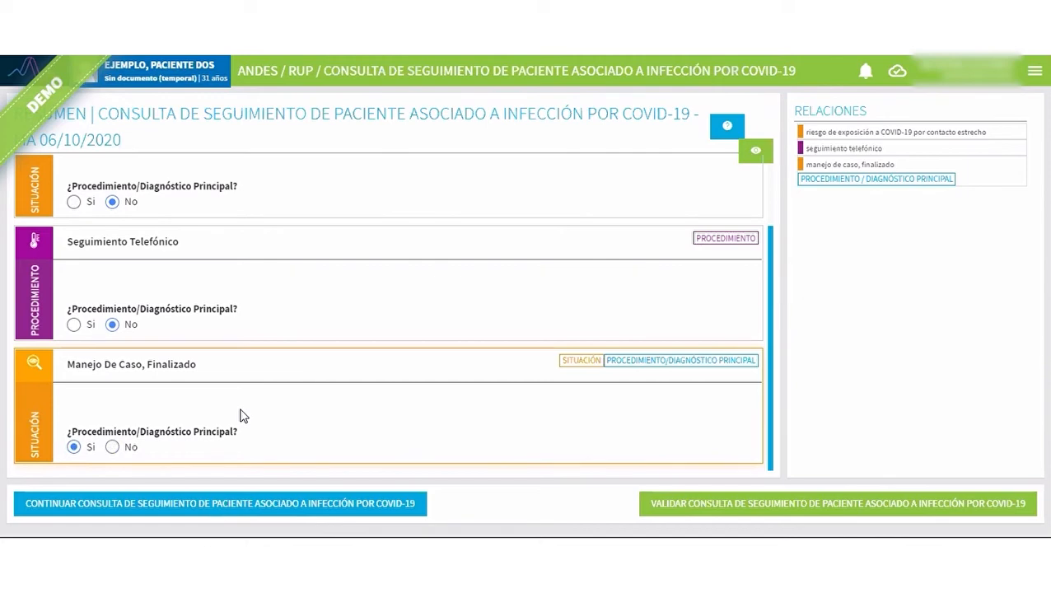
Validate and confirm the second patient's consultation, and return to the starting page.
left_click(856, 511)
left_click(624, 369)
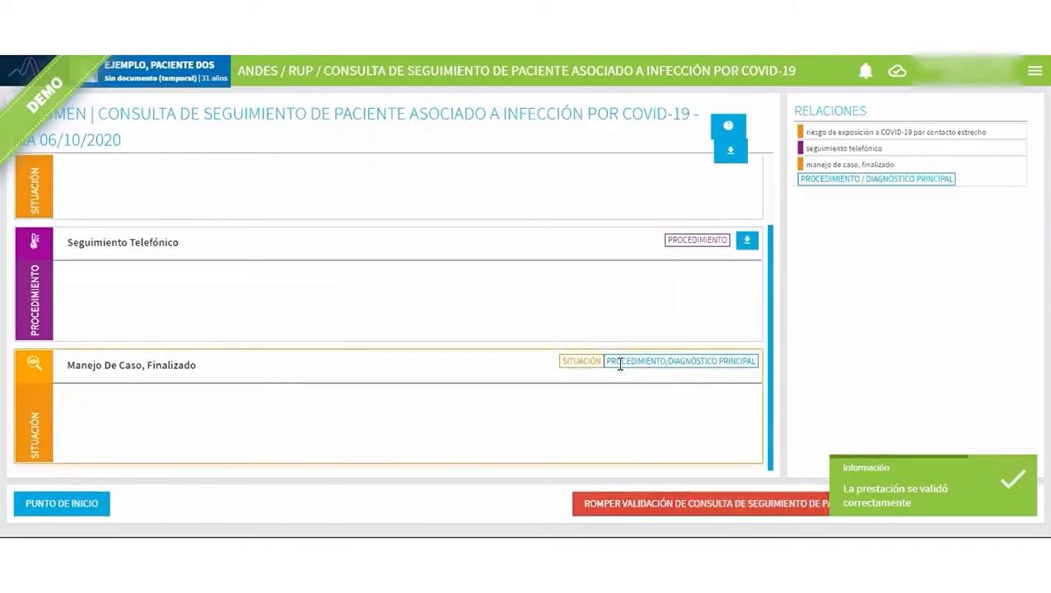
left_click(48, 515)
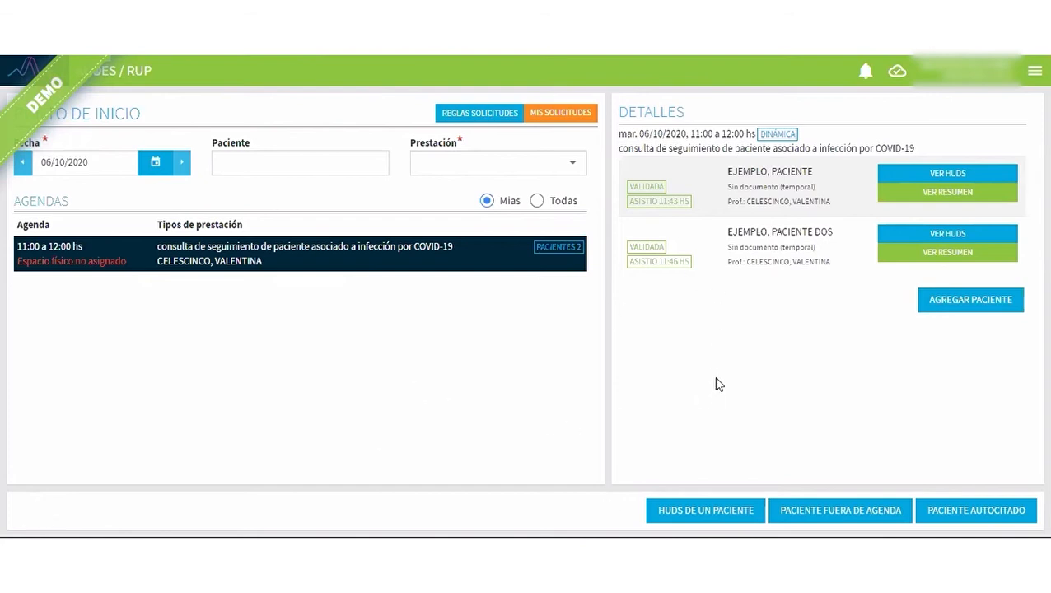
Open a new out-of-agenda consultation and set its type to consulta de seguimiento de paciente asociado a infección por COVID-19.
left_click(823, 516)
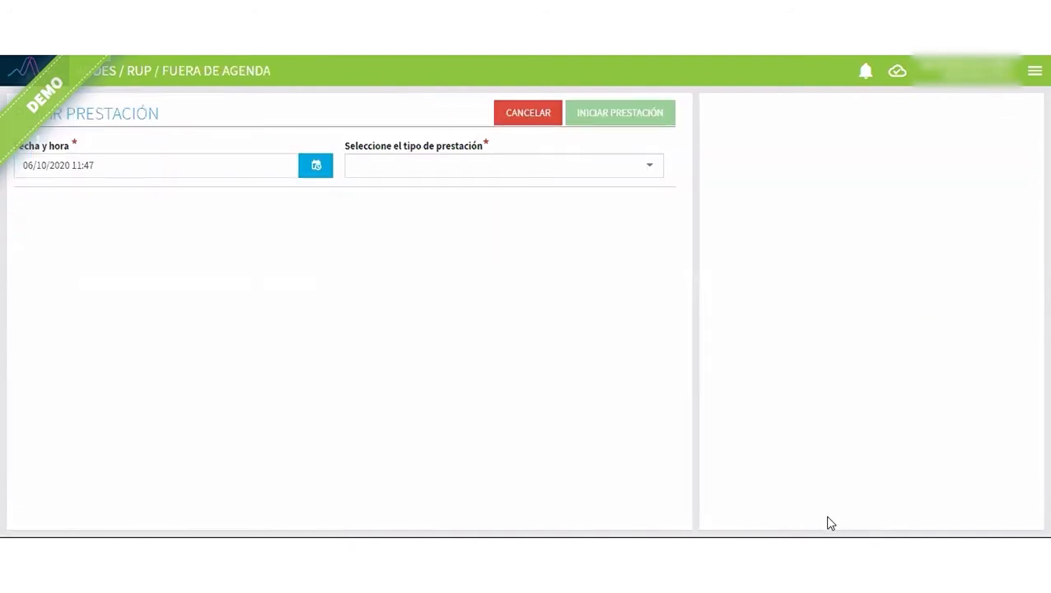
left_click(484, 159)
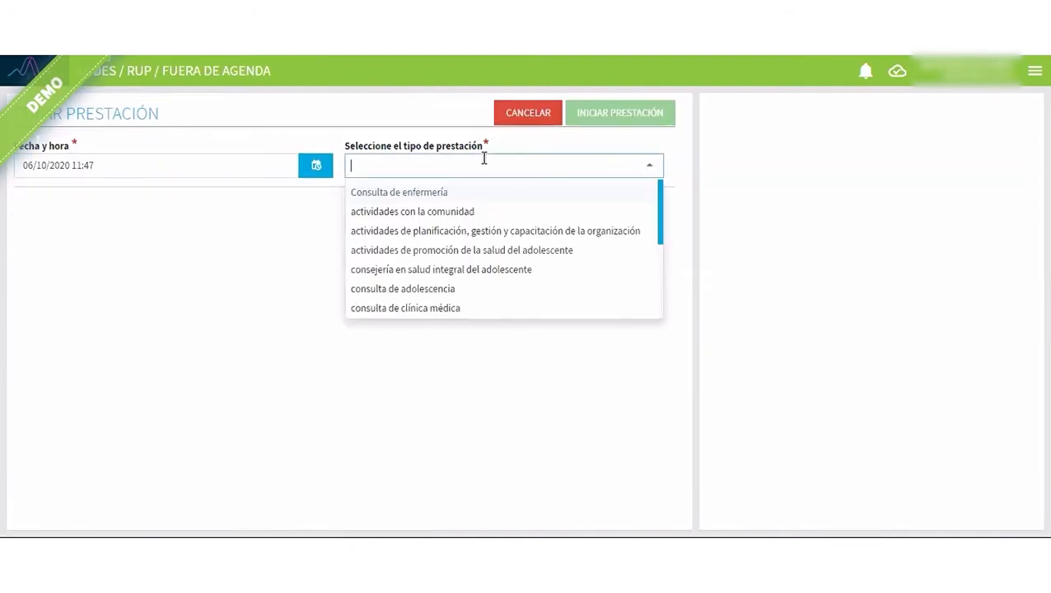
type("se")
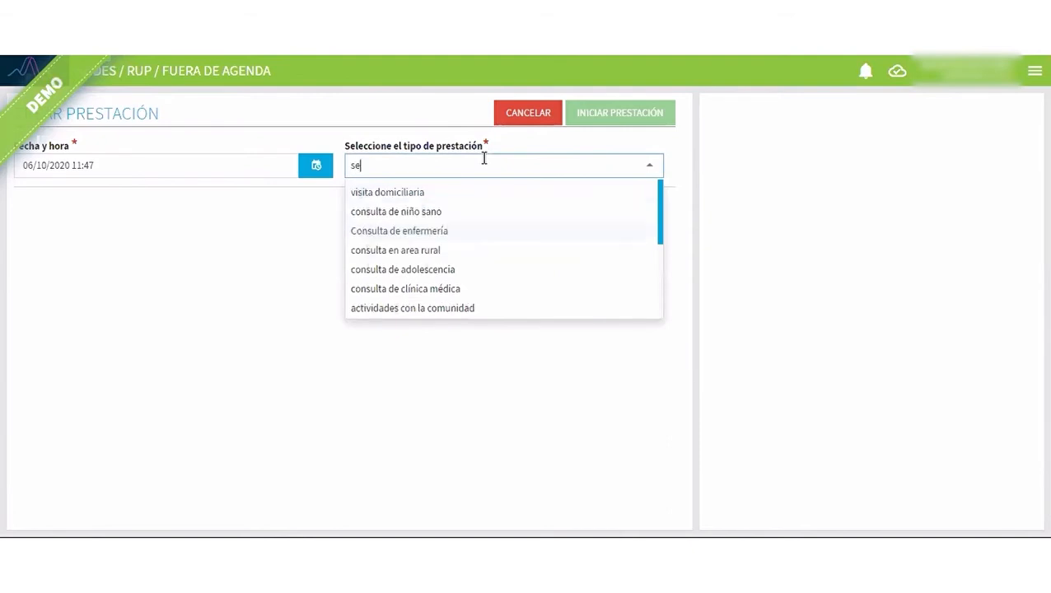
type("g")
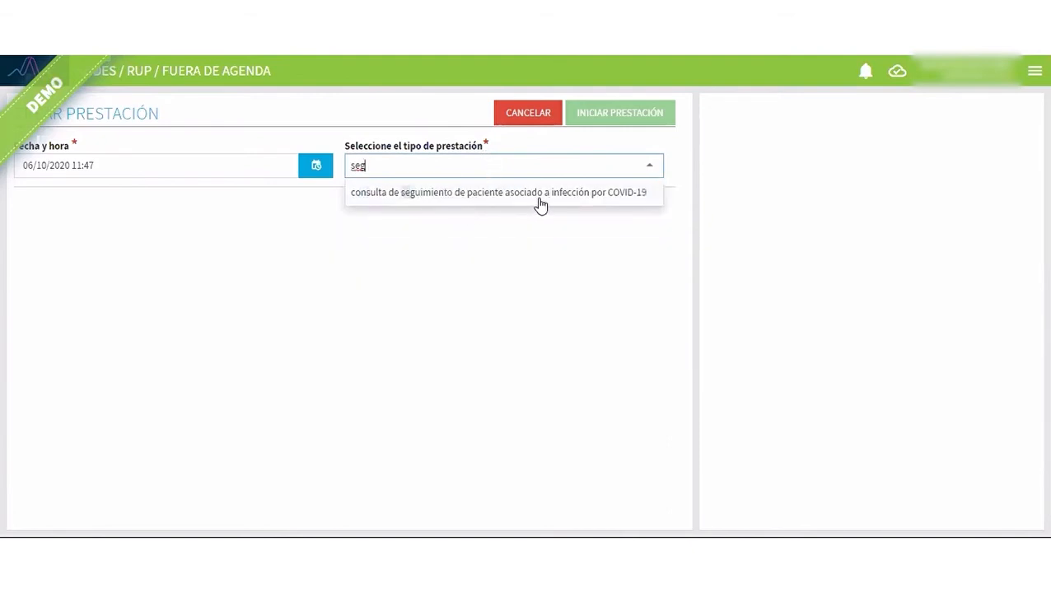
left_click(587, 196)
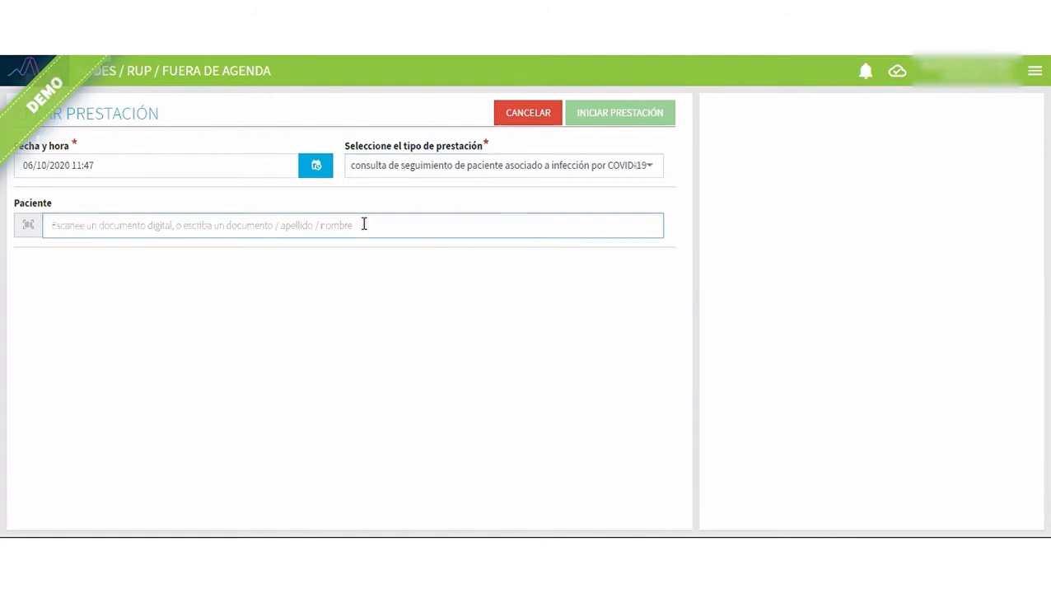
Search the patients for "ejemplo", select the 19-year-old example patient, and start the consultation.
type("ejemplo")
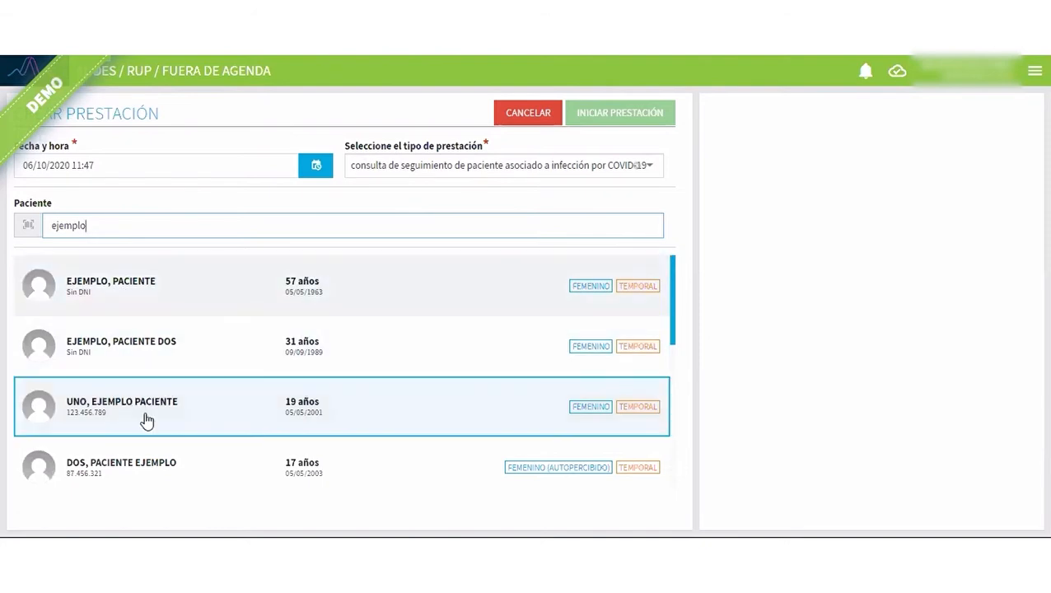
left_click(146, 421)
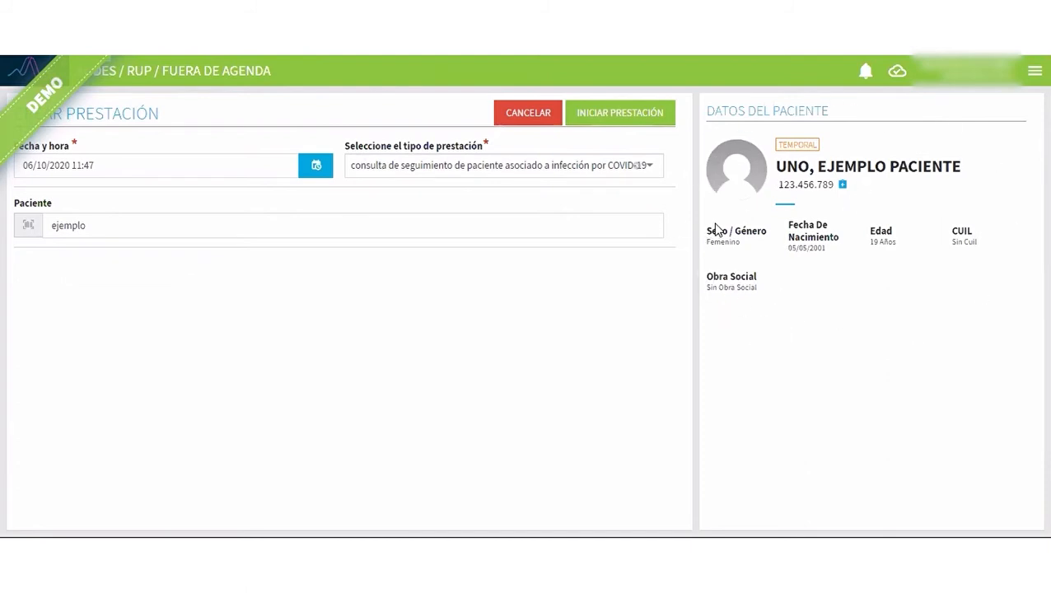
left_click(626, 120)
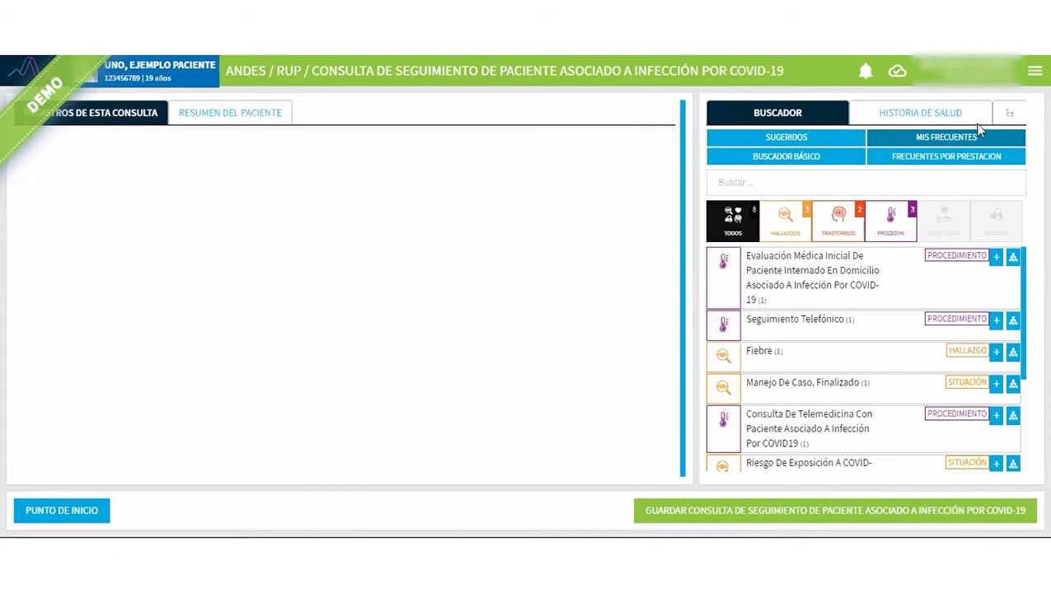
Search the suggested concepts for "pac ais" and register the situation Paciente En Aislamiento Domiciliario Preventivo Por COVID-19.
left_click(912, 179)
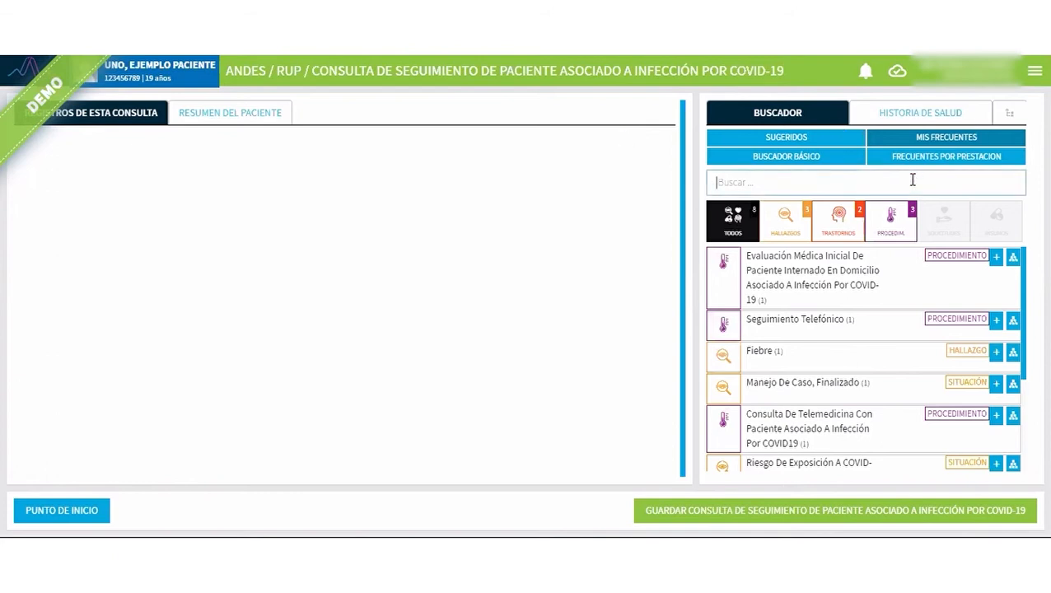
type("pac ais")
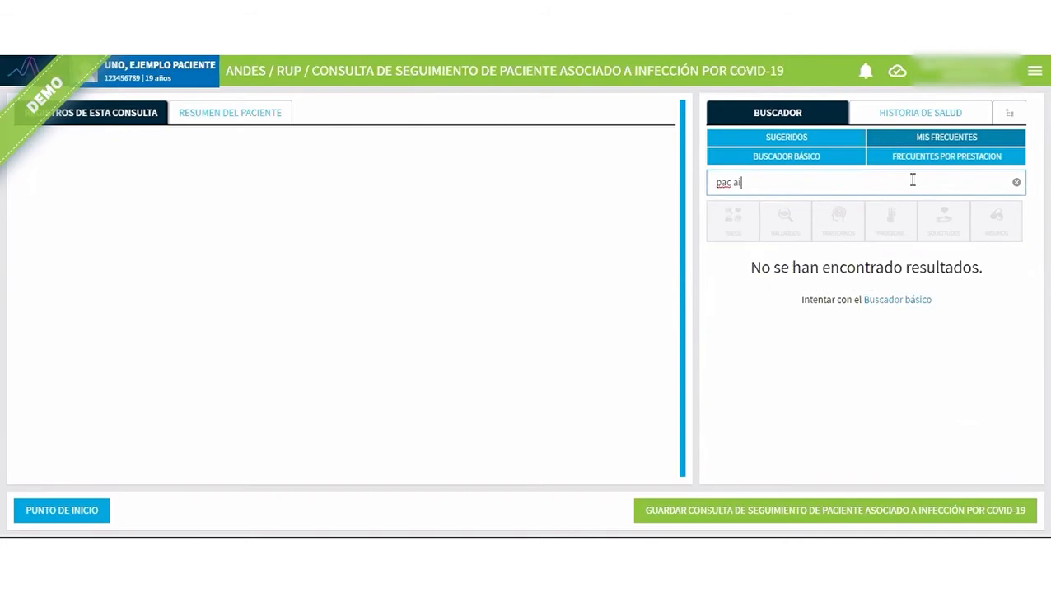
left_click(822, 140)
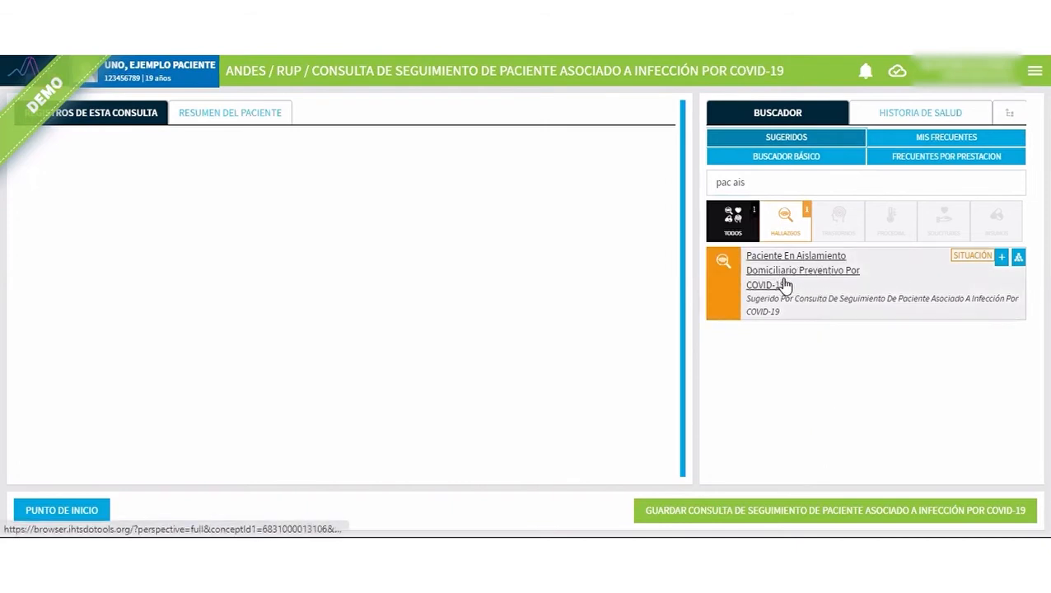
left_click(1002, 258)
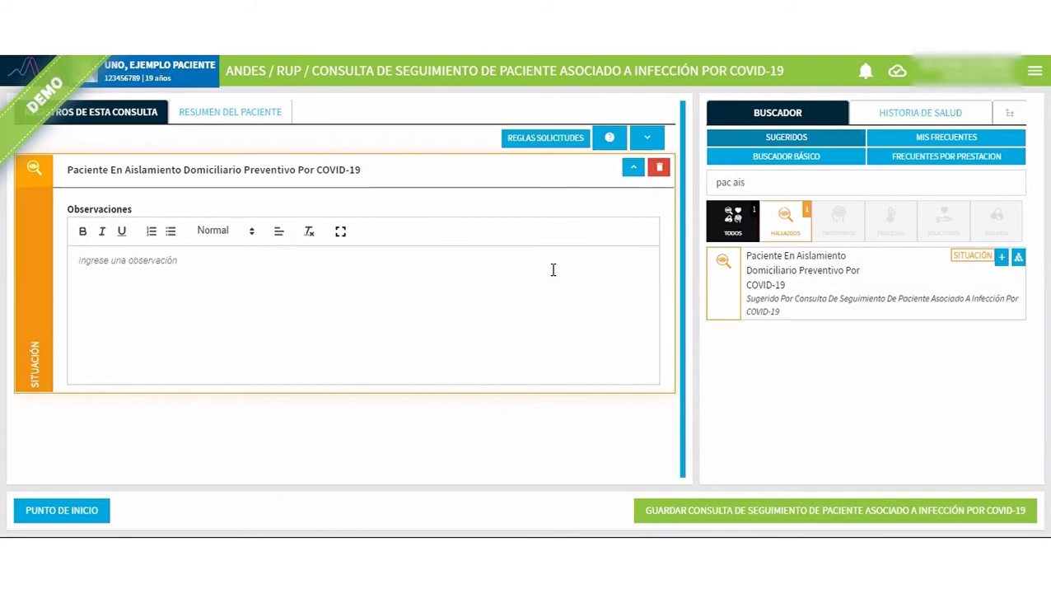
Search the suggested concepts for "visita" and clear the search text.
left_click_drag(746, 182, 715, 184)
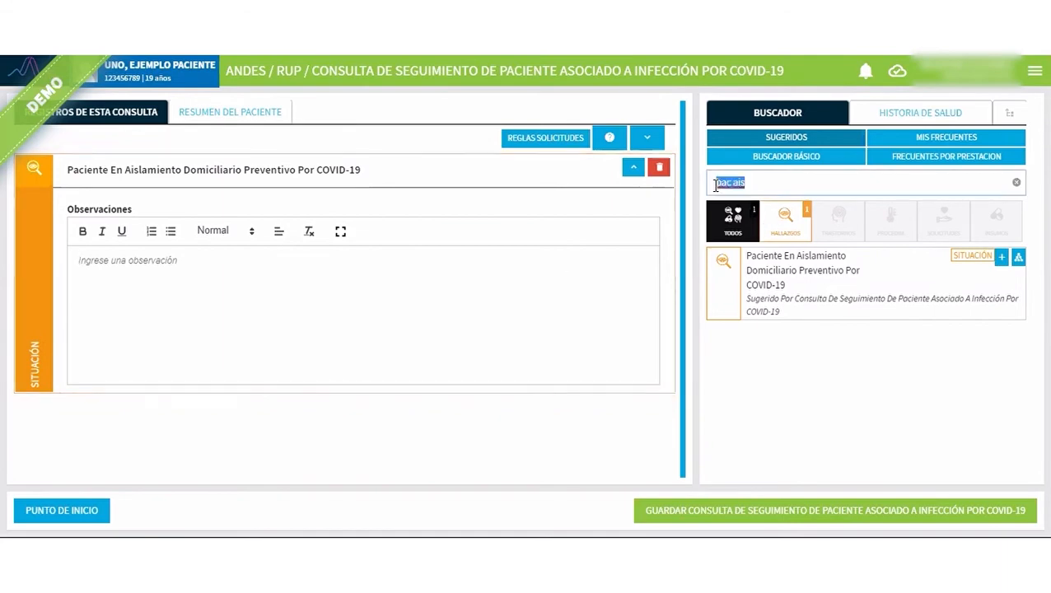
type("visita")
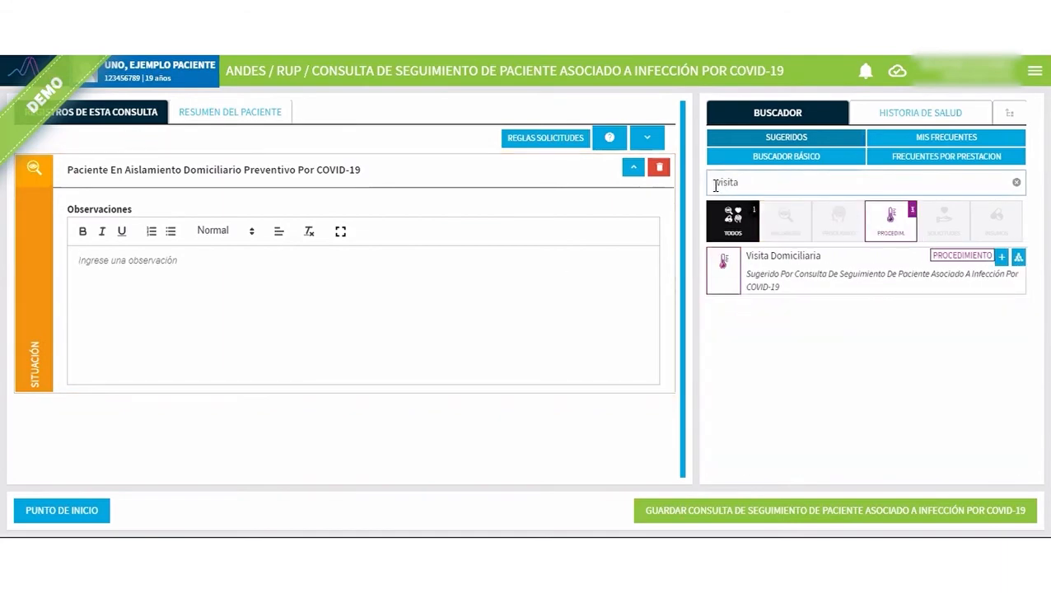
key("BackSpace")
key("BackSpace")
key("BackSpace")
key("BackSpace")
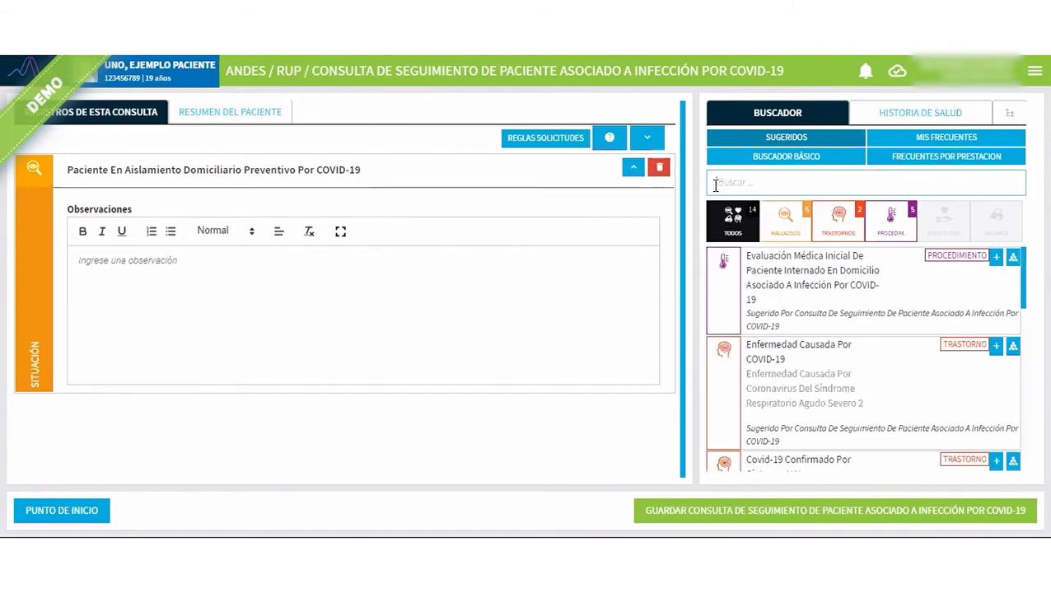
Search for "seg", register the procedure Seguimiento Telefónico, and collapse its record and the preventive isolation record.
type("seg")
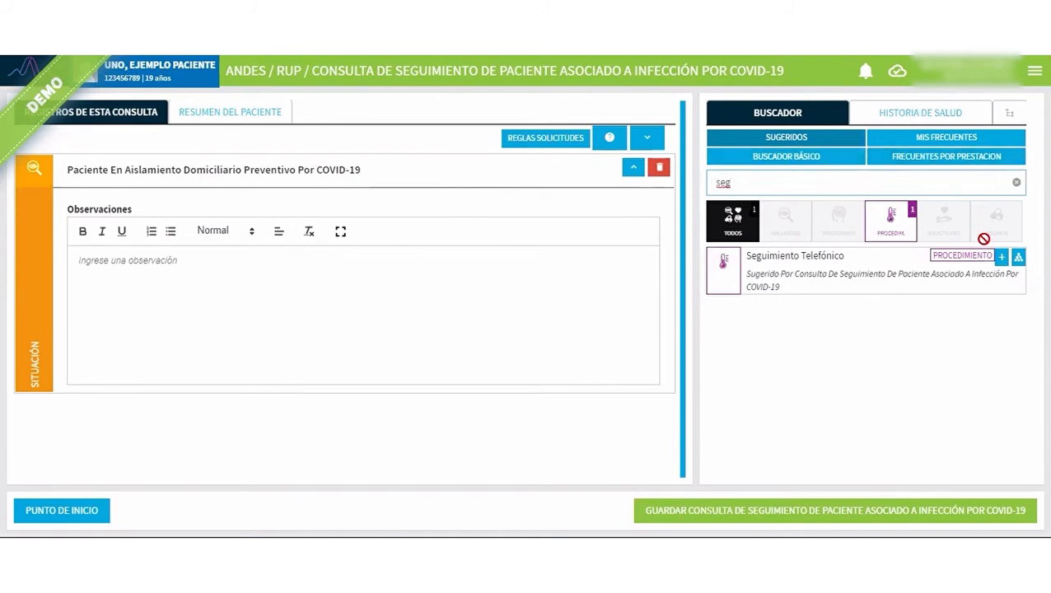
left_click(1002, 258)
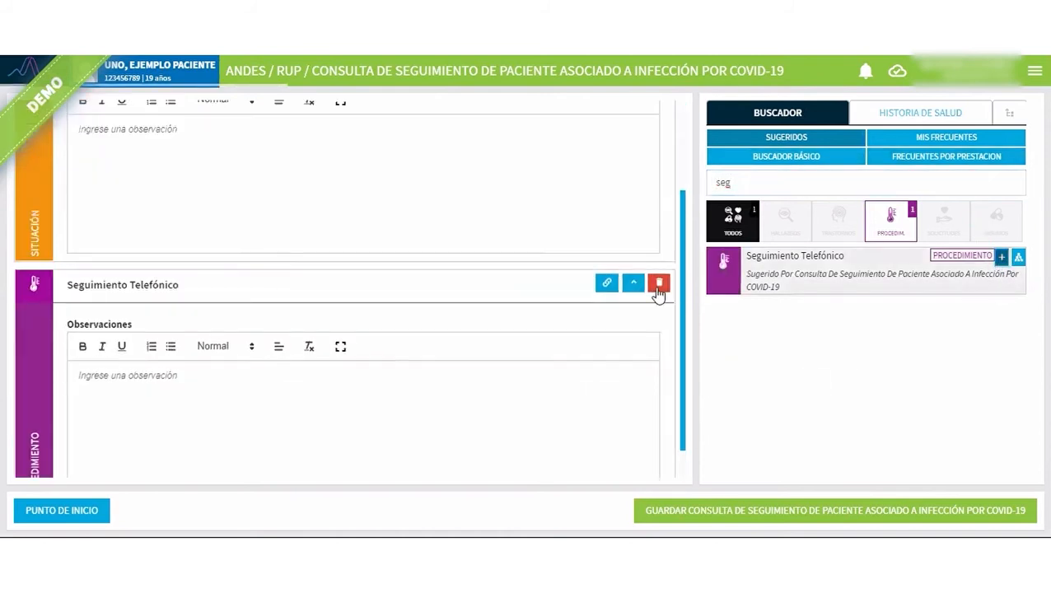
left_click(633, 288)
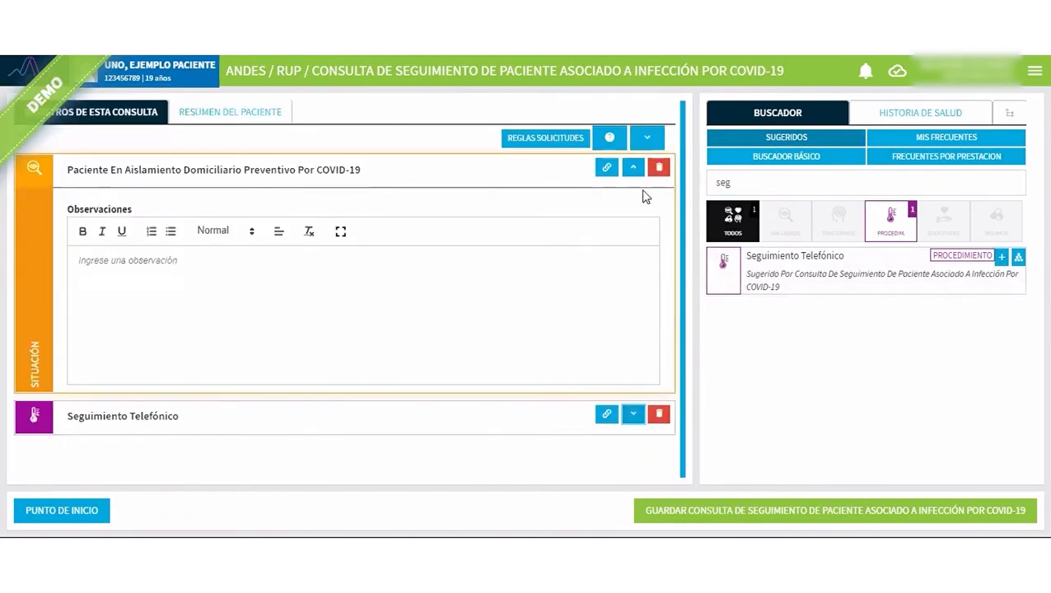
left_click(633, 168)
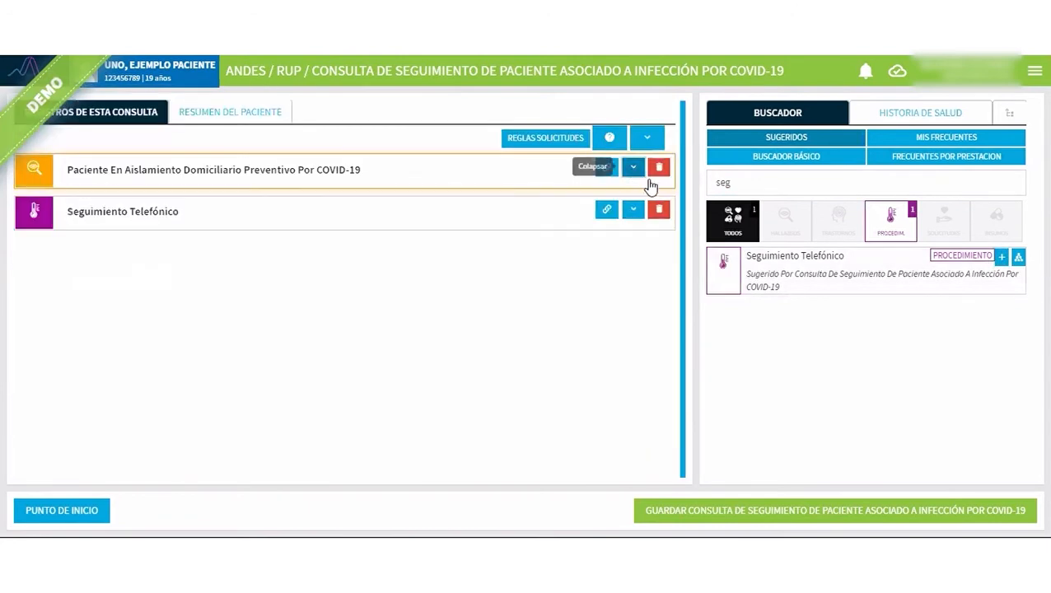
Search for "cert" and register the element Certificado De Inicio De Aislamiento Preventivo Obligatorio Por COVID-19.
double_click(706, 187)
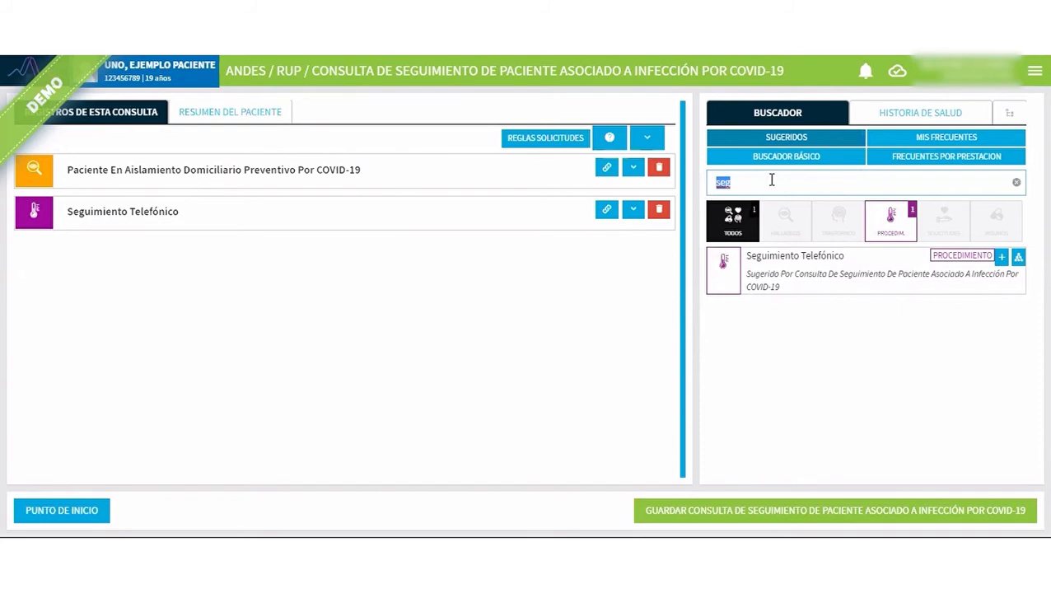
type("cert")
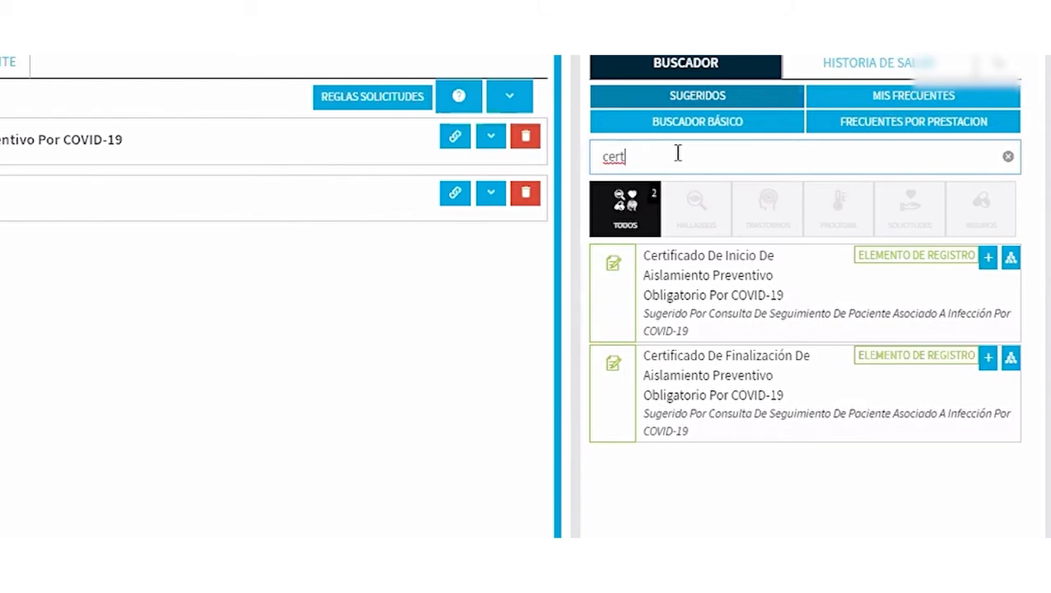
left_click(823, 288)
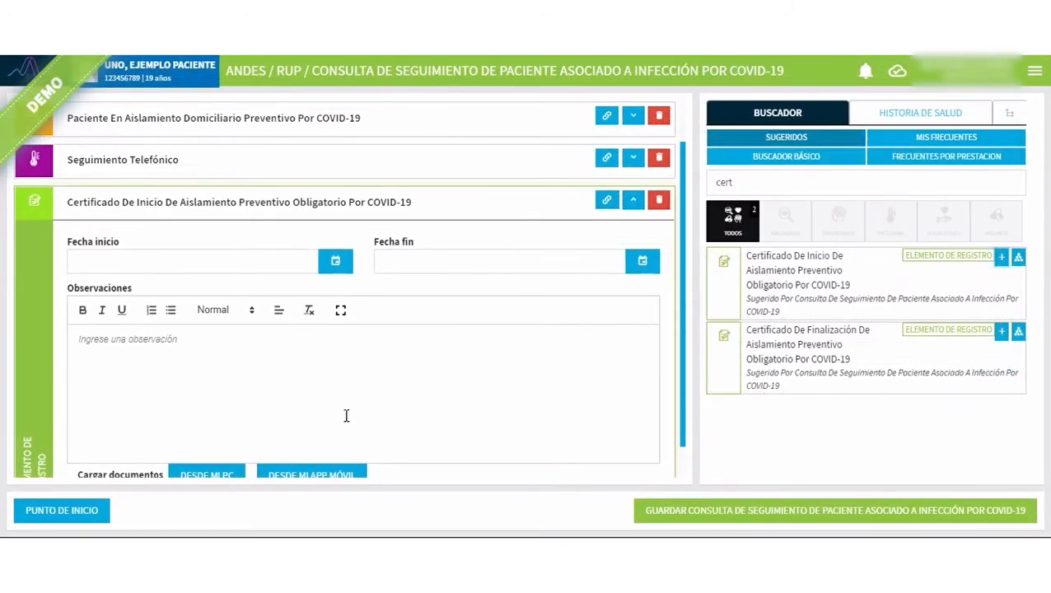
Examine the isolation start certificate's start date, end date, observations and document upload options, and collapse its record.
scroll(345, 324, "down", 1)
left_click(238, 224)
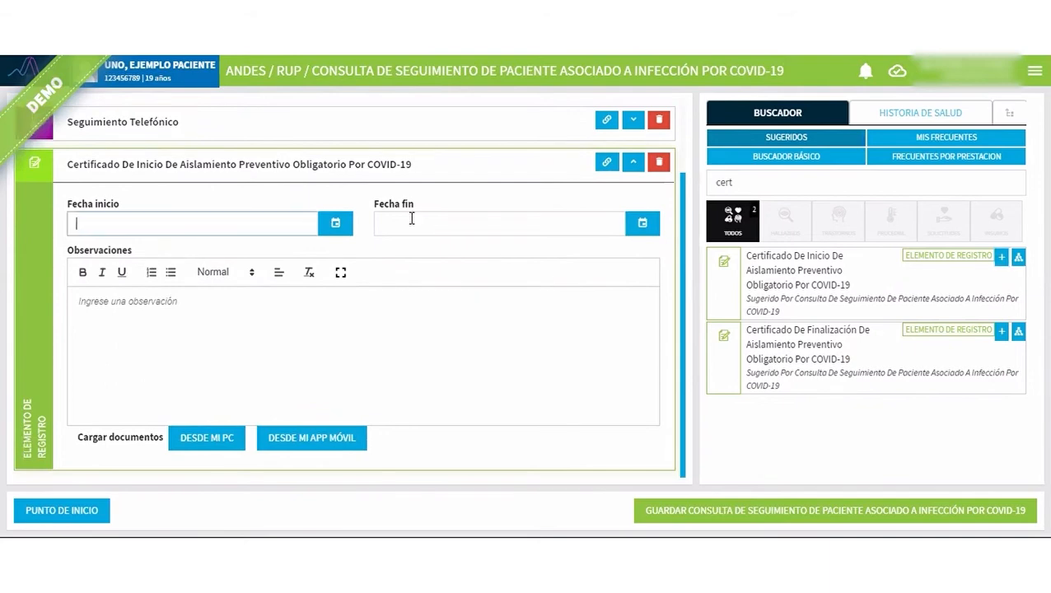
left_click(433, 223)
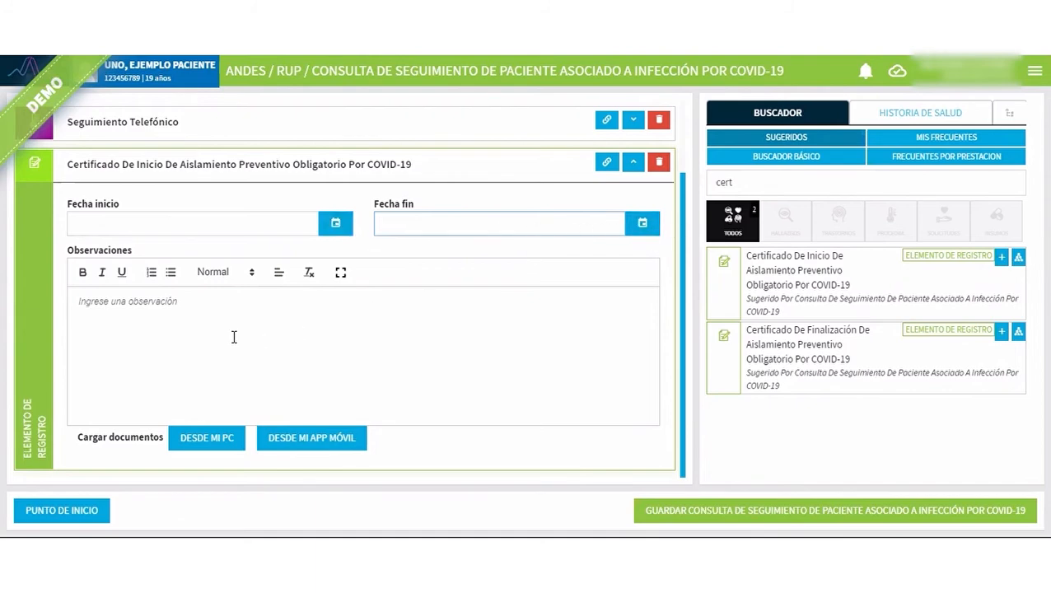
left_click(164, 307)
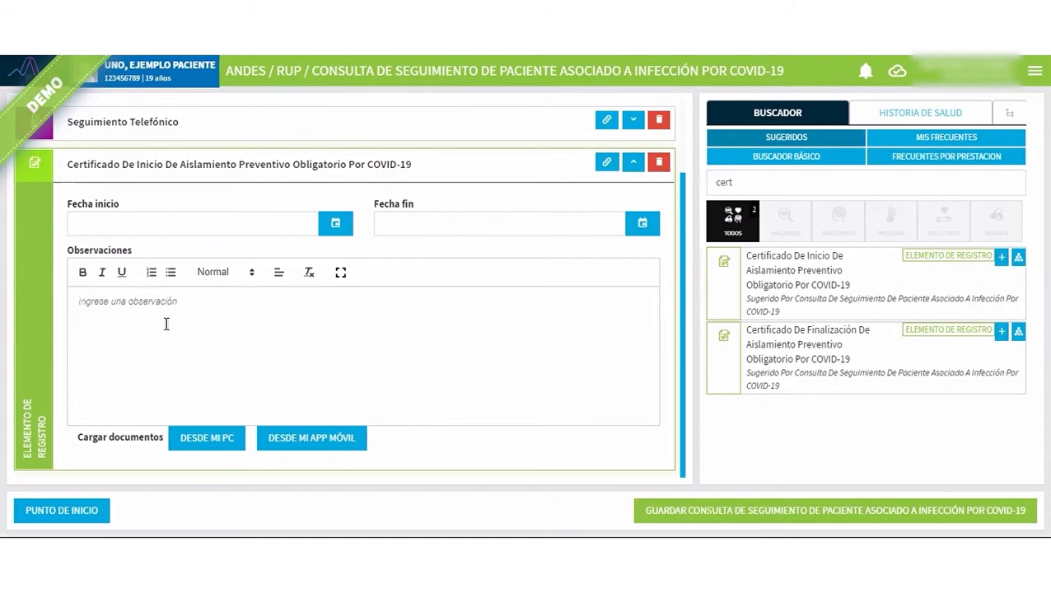
left_click(202, 438)
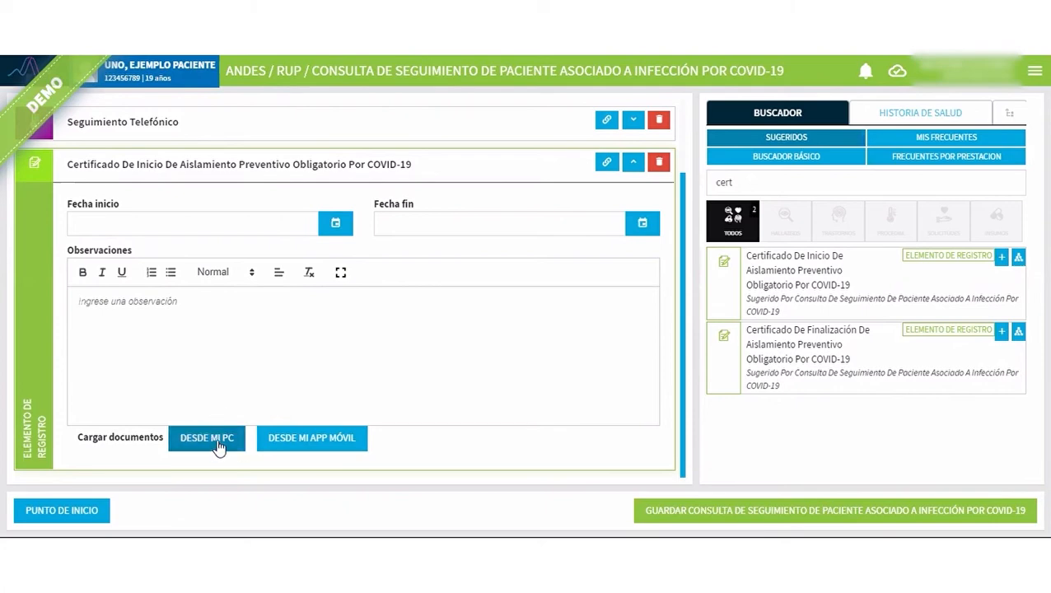
double_click(136, 165)
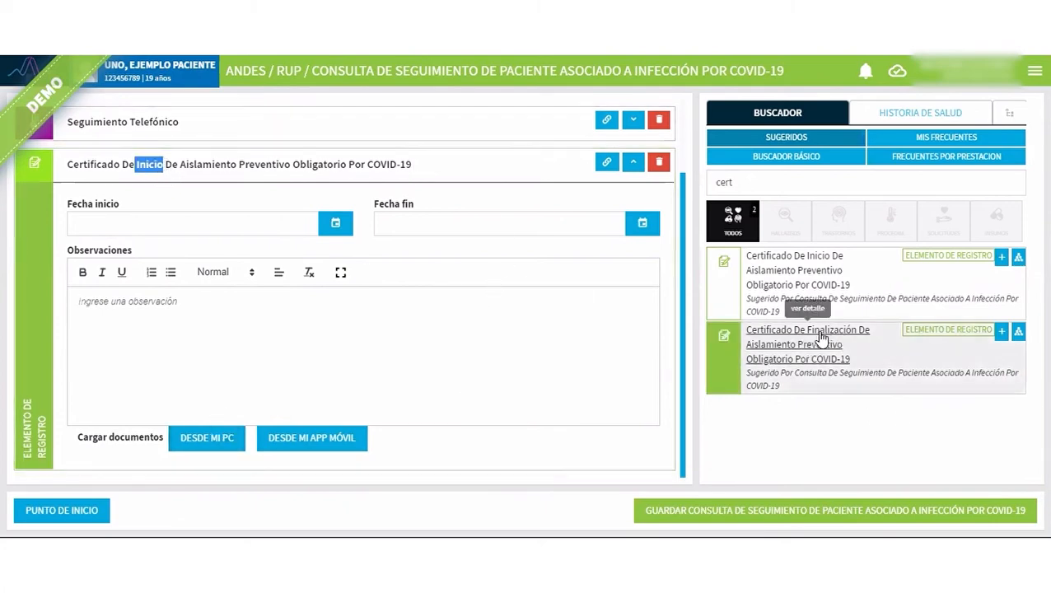
left_click(633, 163)
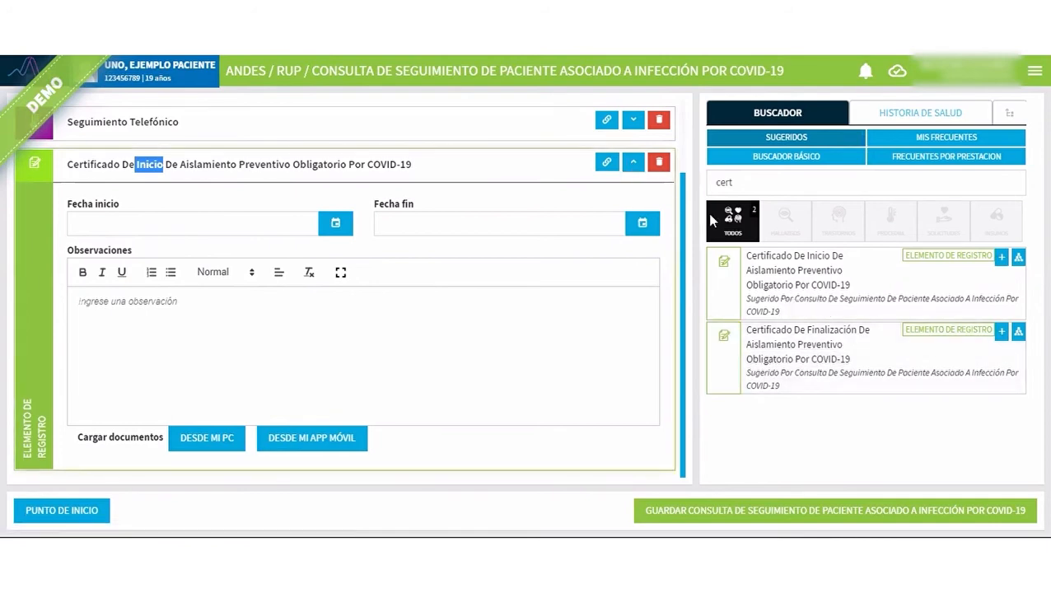
Register the Certificado De Finalización De Aislamiento Preventivo Obligatorio Por COVID-19, look over its end date and observations fields, and collapse its record.
left_click(999, 332)
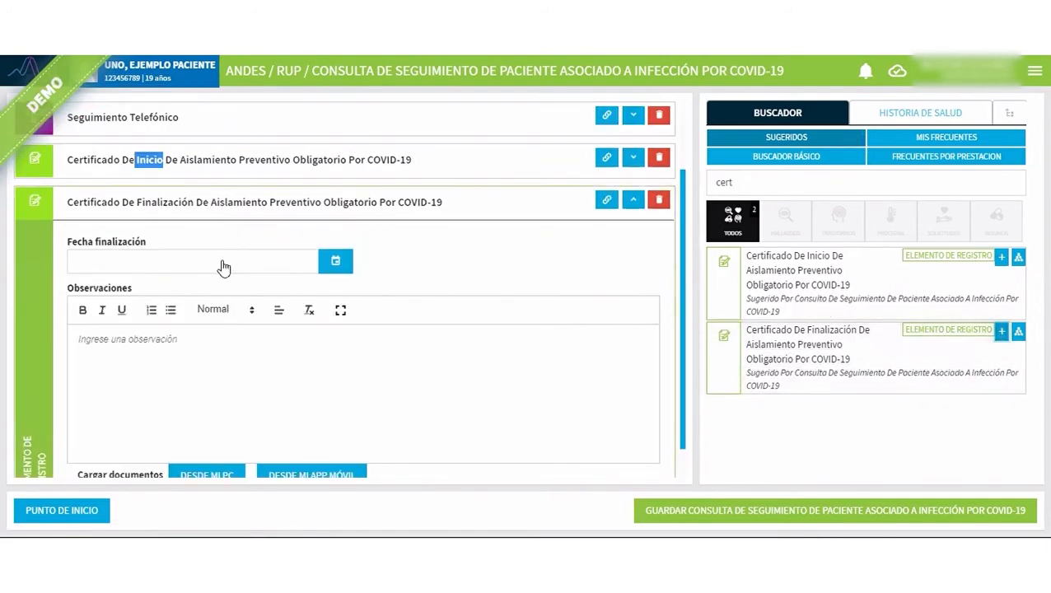
left_click(175, 225)
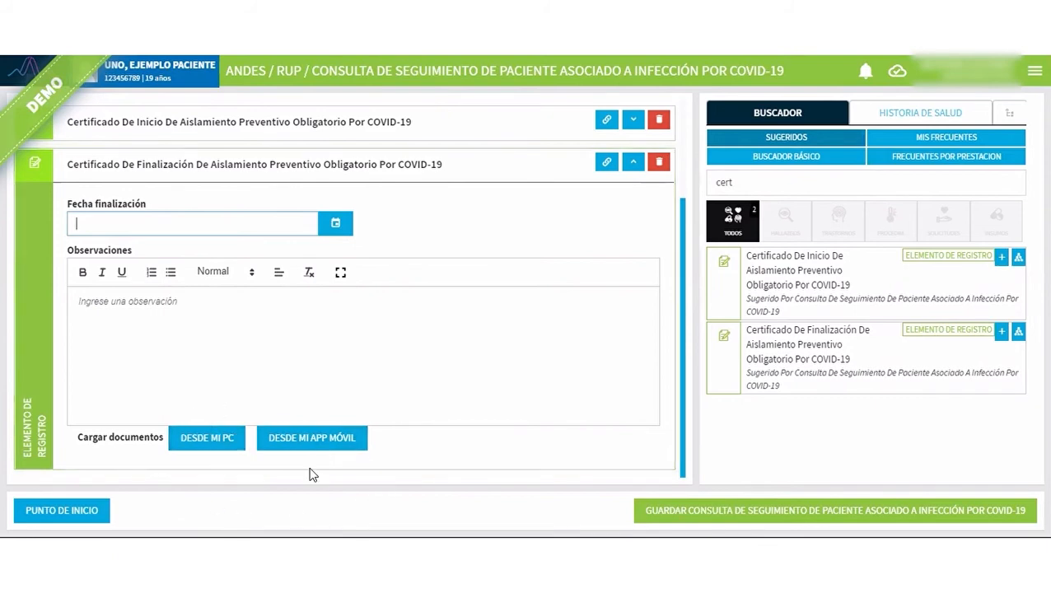
left_click(199, 355)
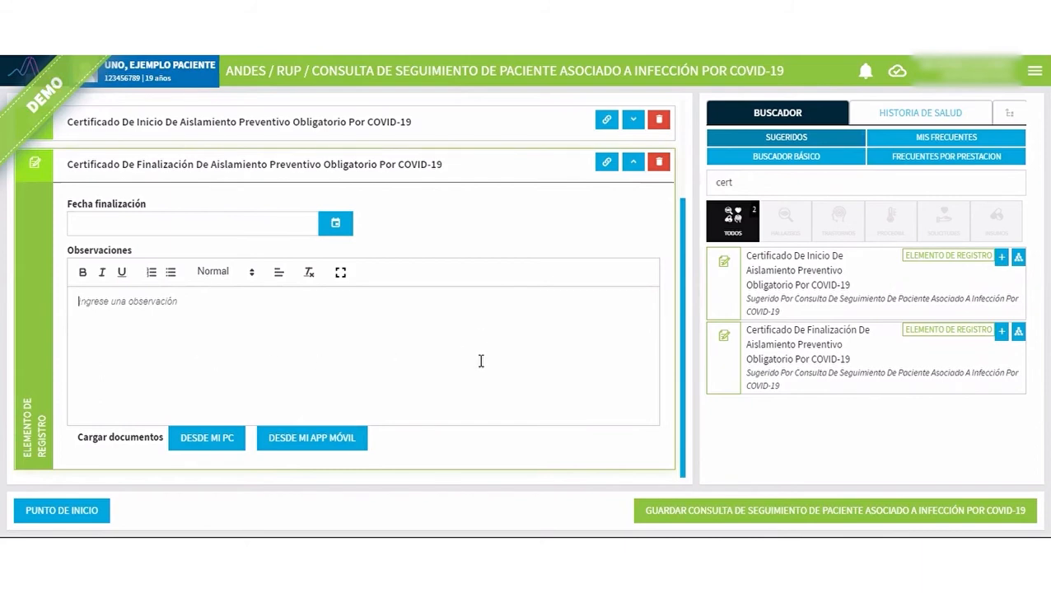
left_click(633, 163)
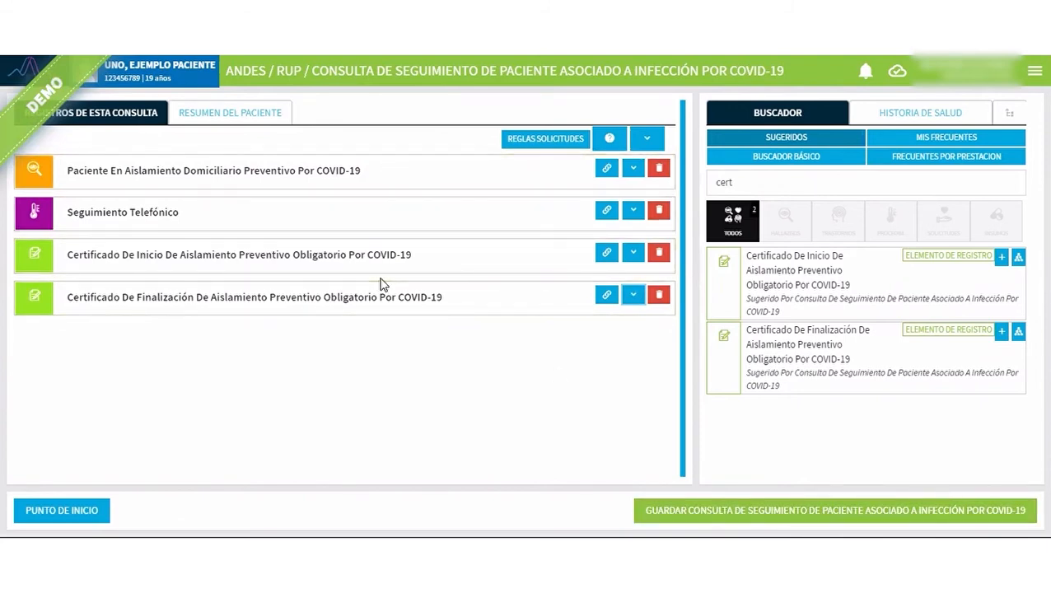
Save the consultation, mark Paciente En Aislamiento Domiciliario Preventivo Por COVID-19 as the principal procedure/diagnosis, and validate it.
left_click(770, 513)
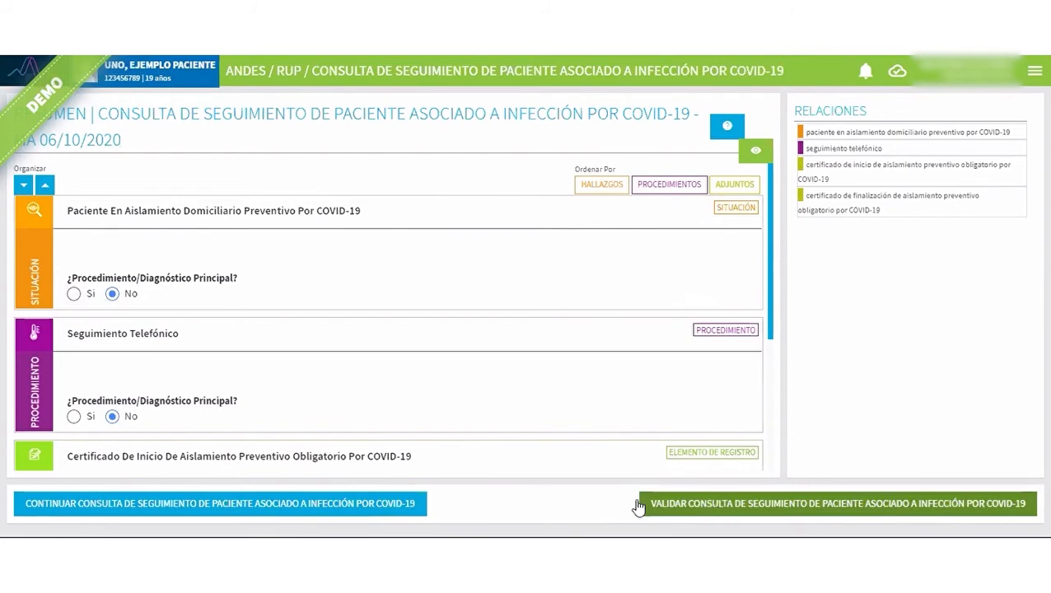
left_click(74, 294)
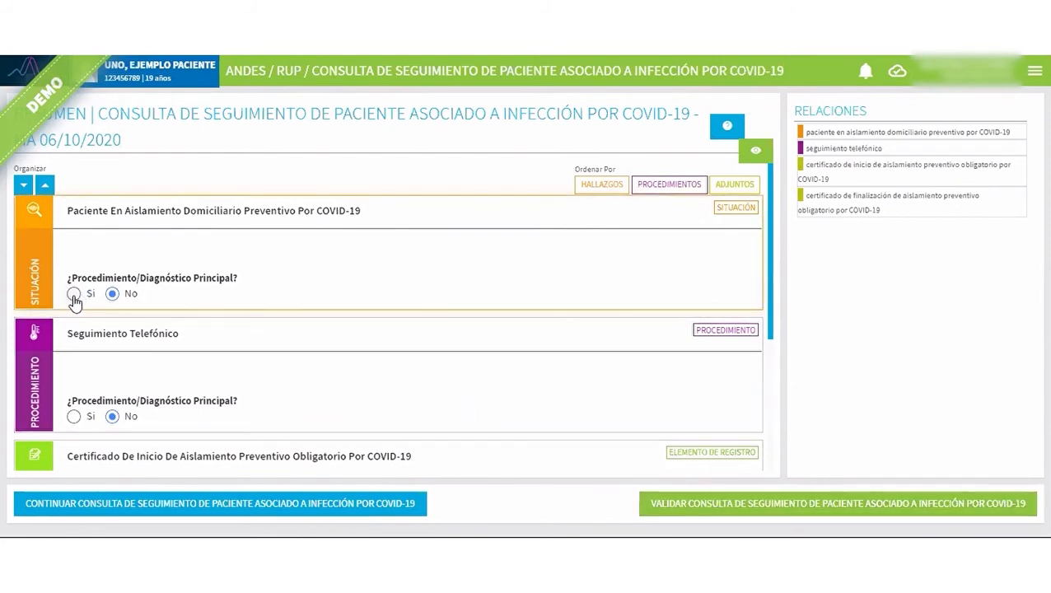
left_click(751, 505)
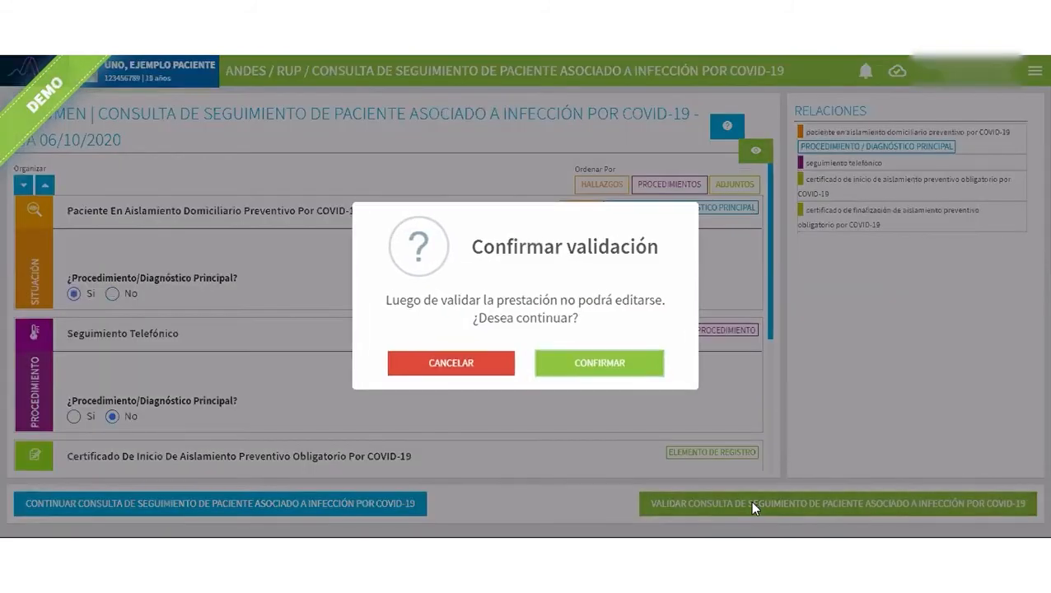
left_click(629, 366)
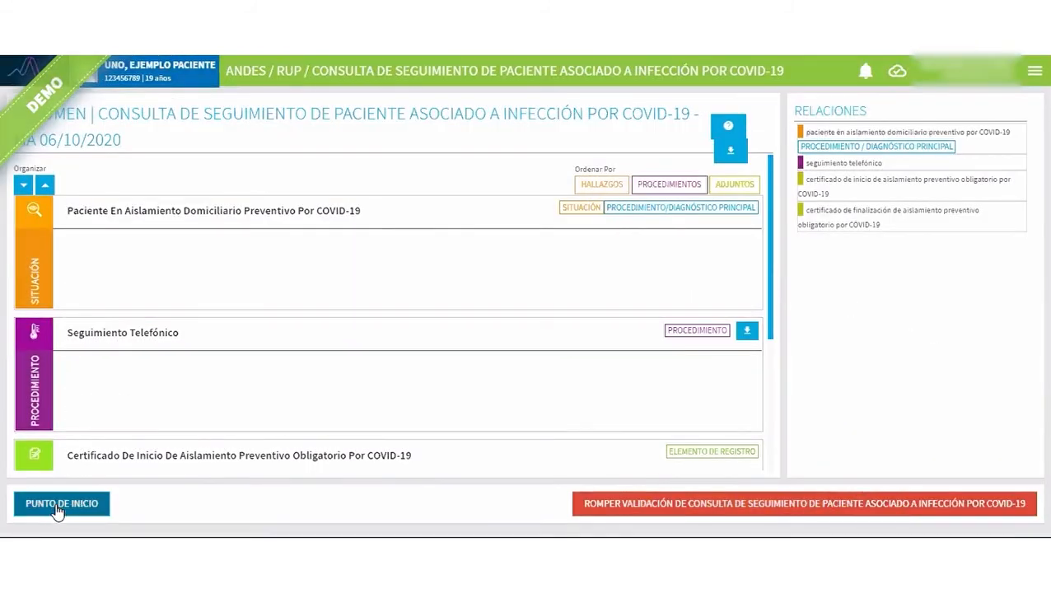
From the start page, add the validated 89-year-old female example patient to the 11:00 to 12:00 COVID-19 follow-up agenda.
left_click(61, 503)
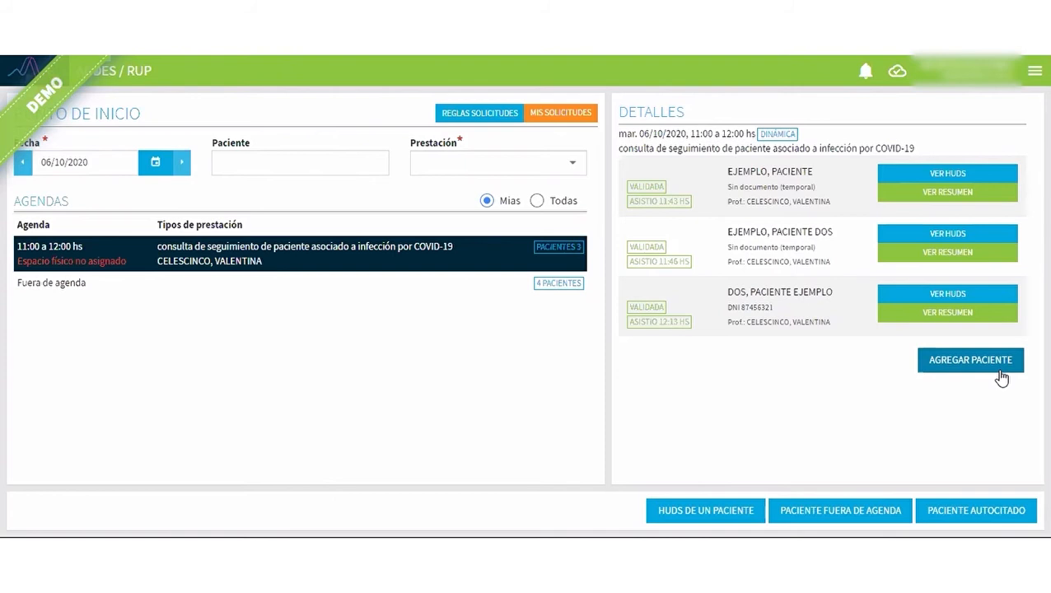
left_click(1004, 363)
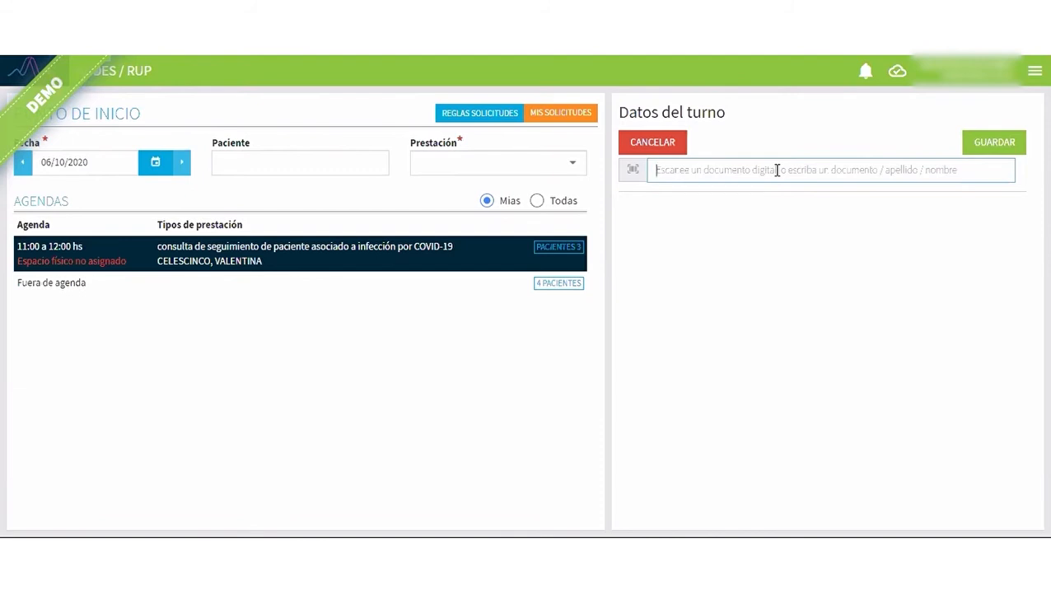
type("ejemplo")
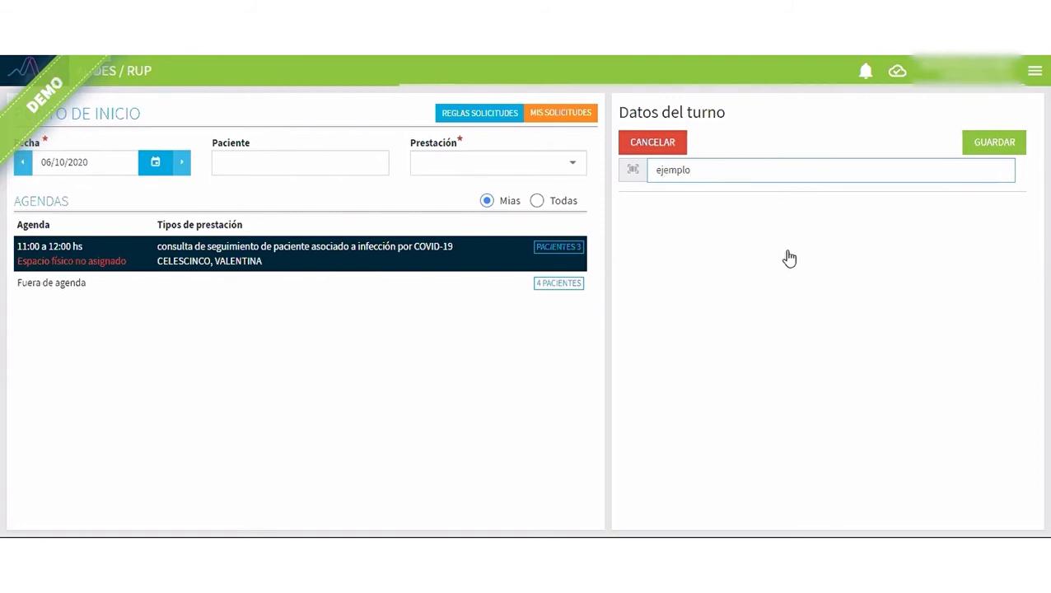
scroll(774, 329, "down", 5)
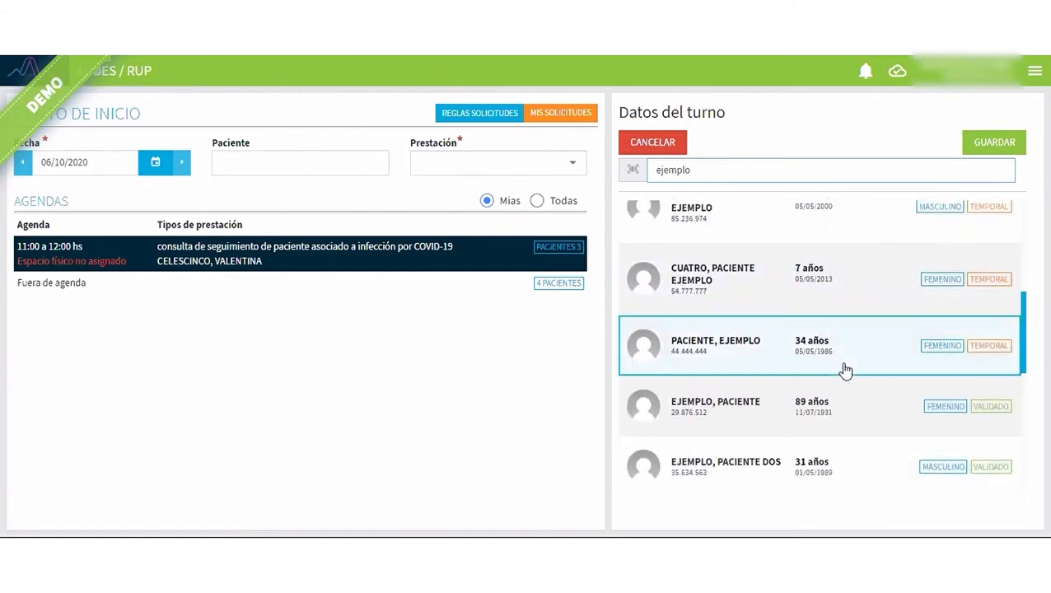
left_click(743, 419)
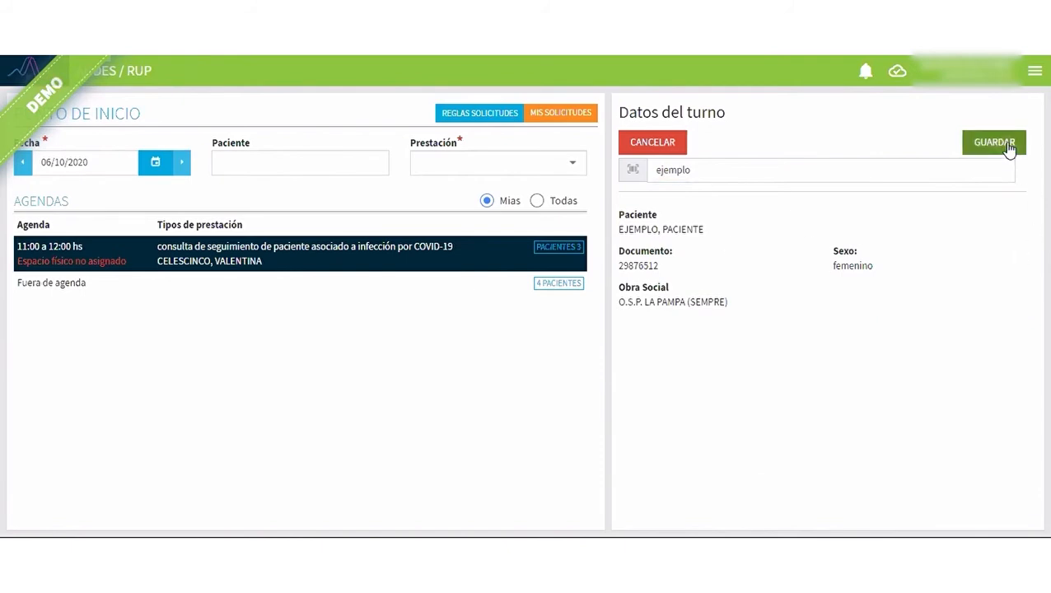
left_click(1006, 147)
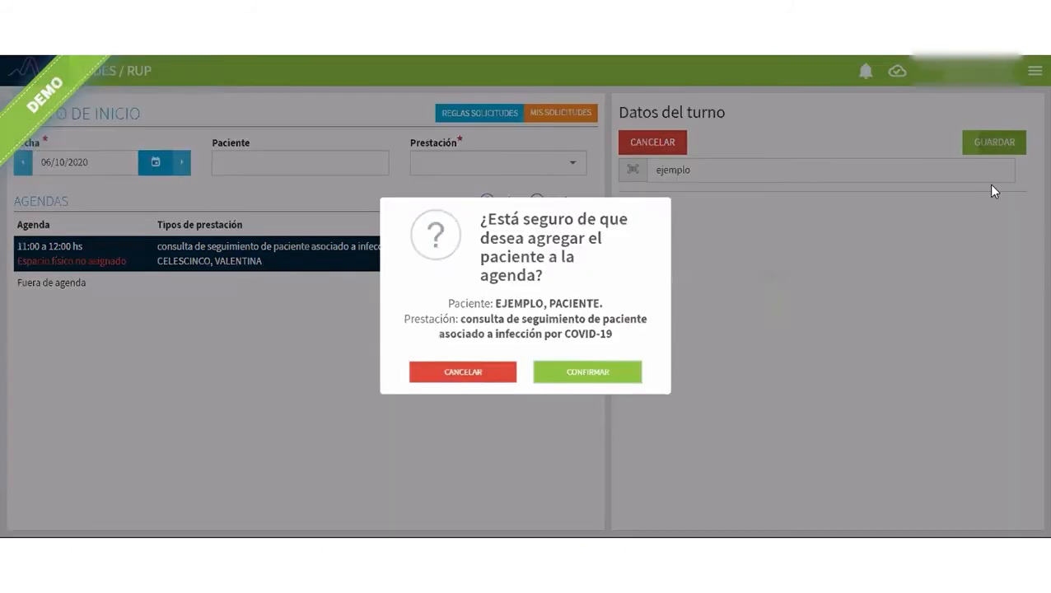
left_click(589, 392)
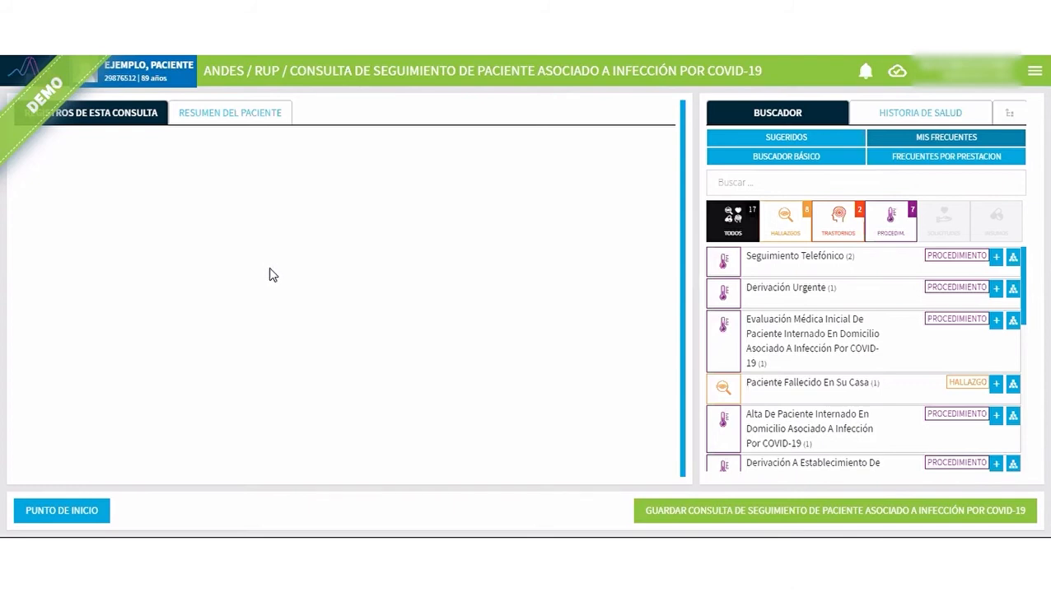
Search the suggested concepts for "sosp", register Sospecha De Enfermedad Causada Por COVID-19, and collapse its record.
left_click(743, 185)
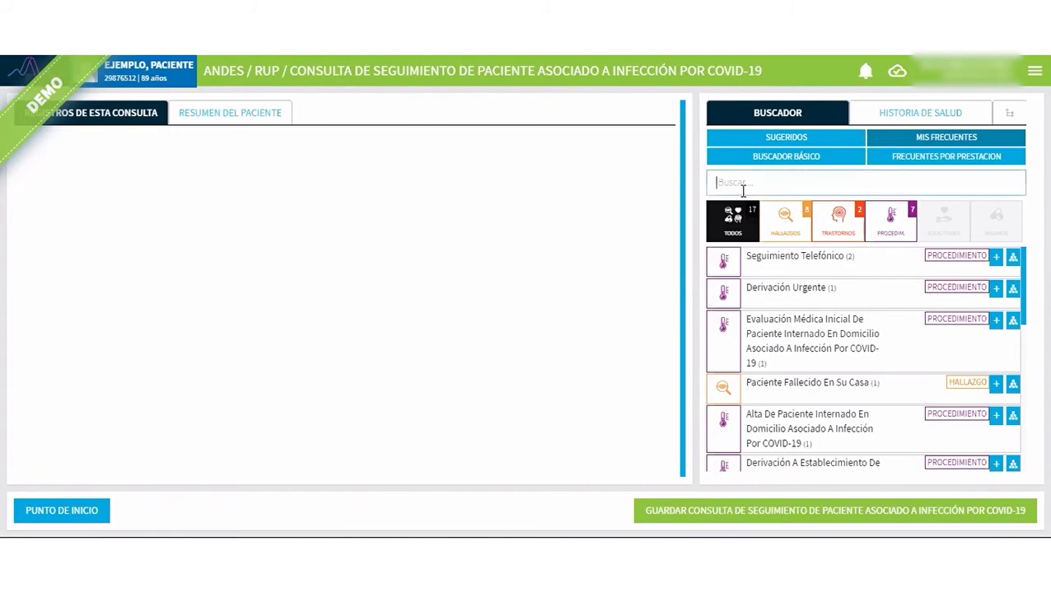
type("sosp")
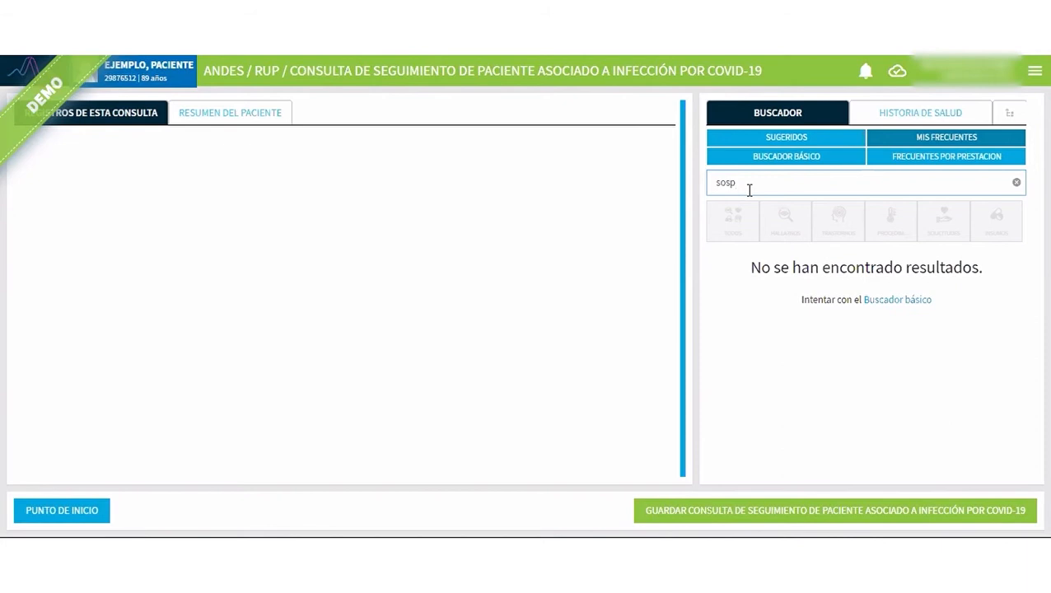
left_click(779, 138)
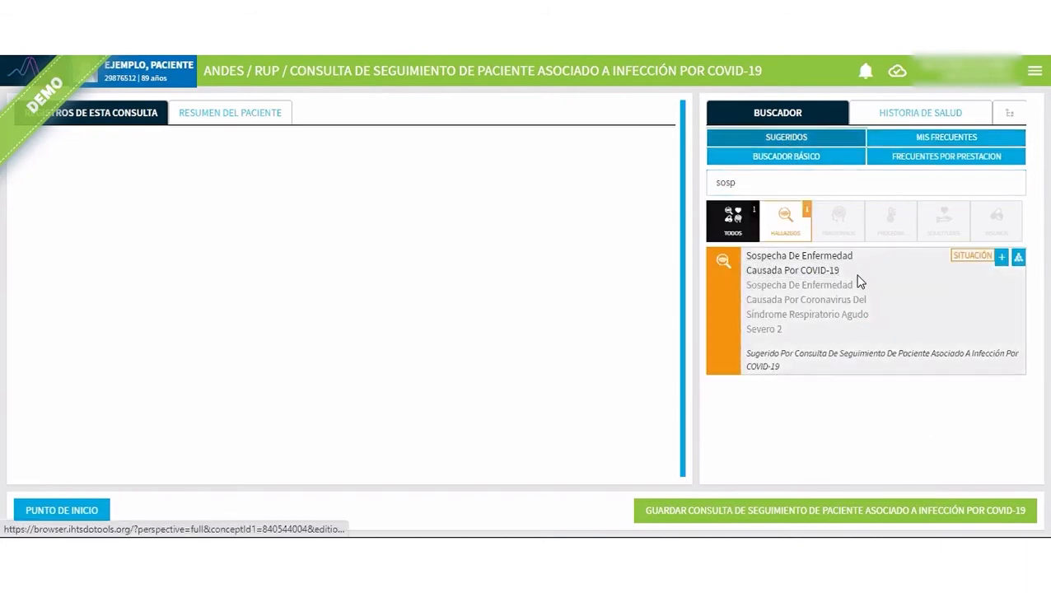
left_click(1001, 260)
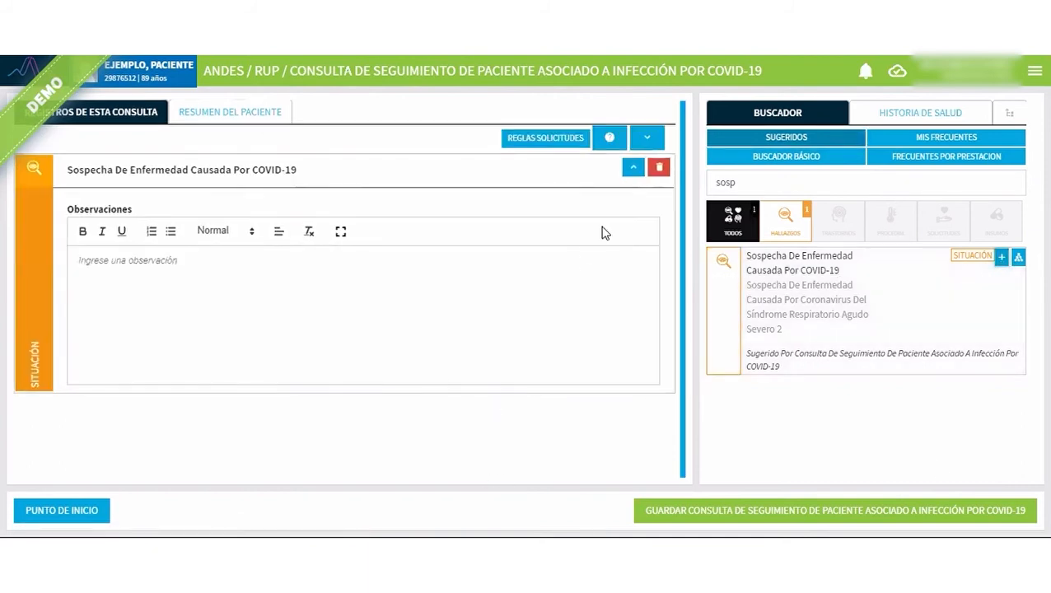
left_click(633, 177)
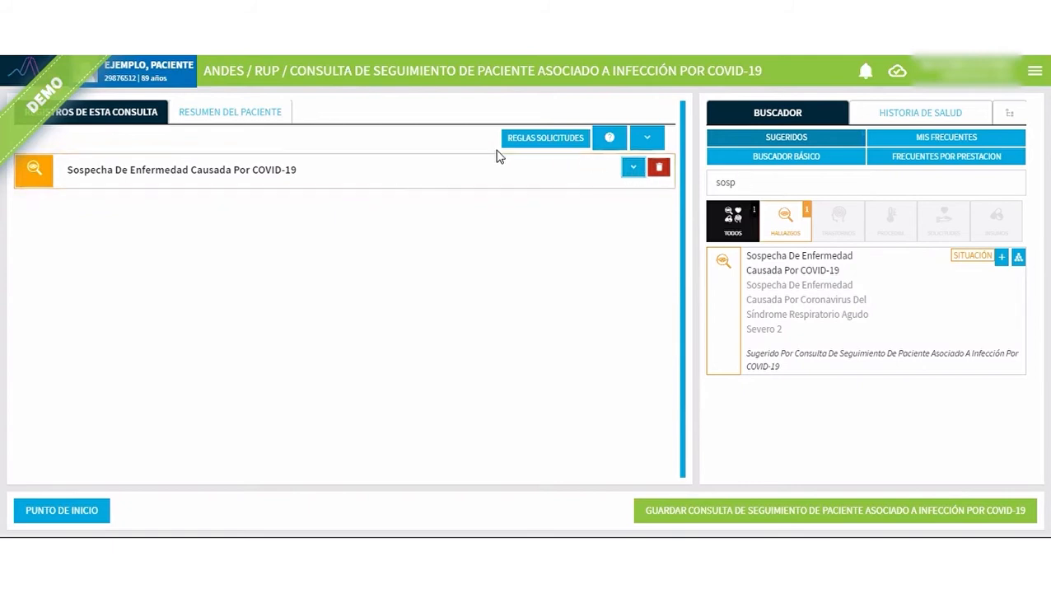
Search for "hisop", register the procedure Toma De Muestra Por Hisopado Para Detección De COVID-19, and collapse its record.
left_click_drag(746, 182, 714, 185)
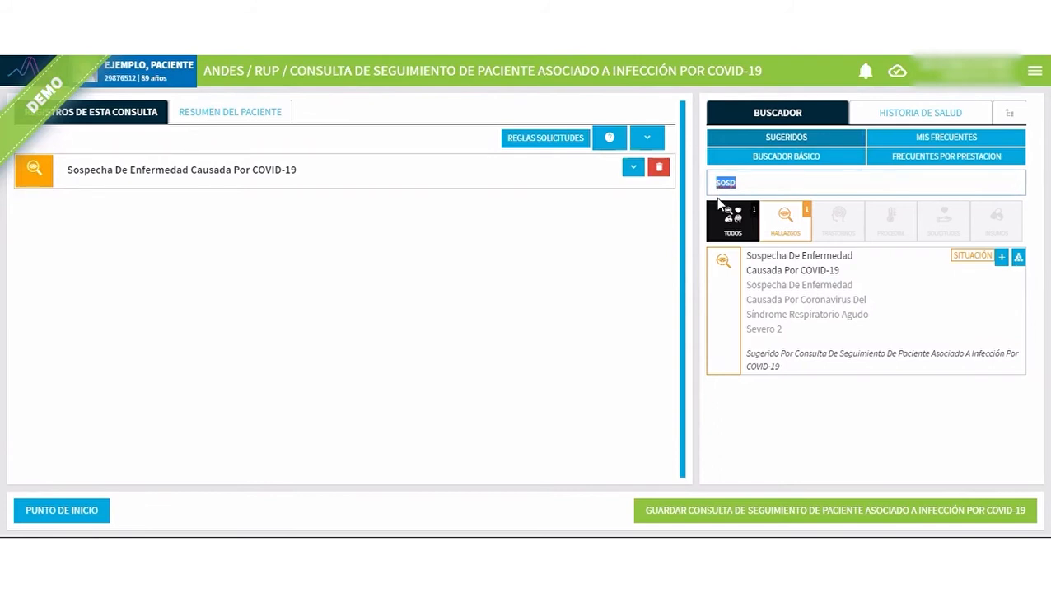
key("BackSpace")
type("hisop")
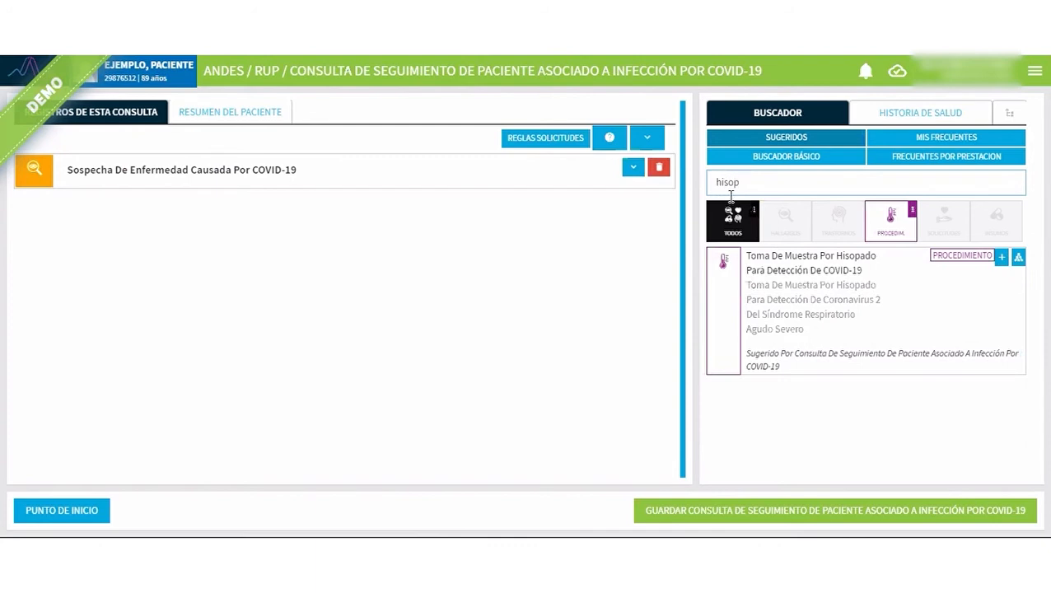
left_click_drag(743, 182, 714, 182)
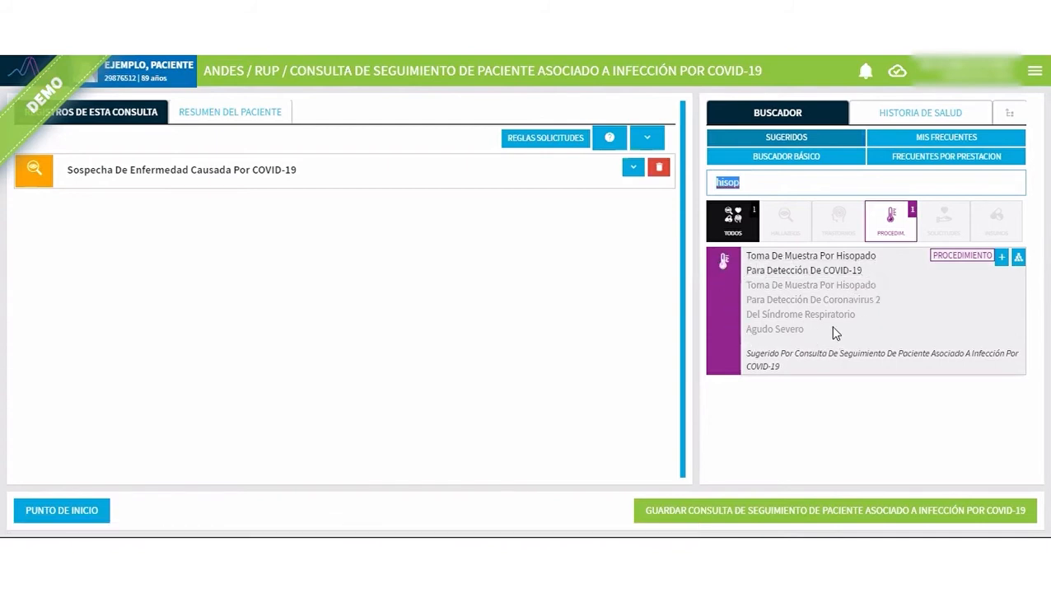
left_click(1001, 259)
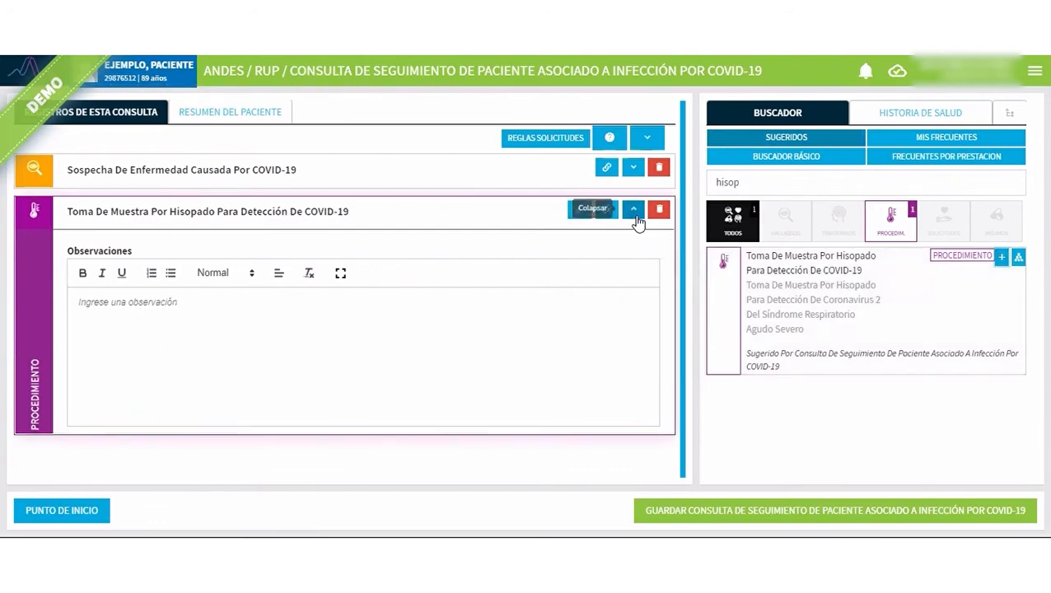
left_click(634, 211)
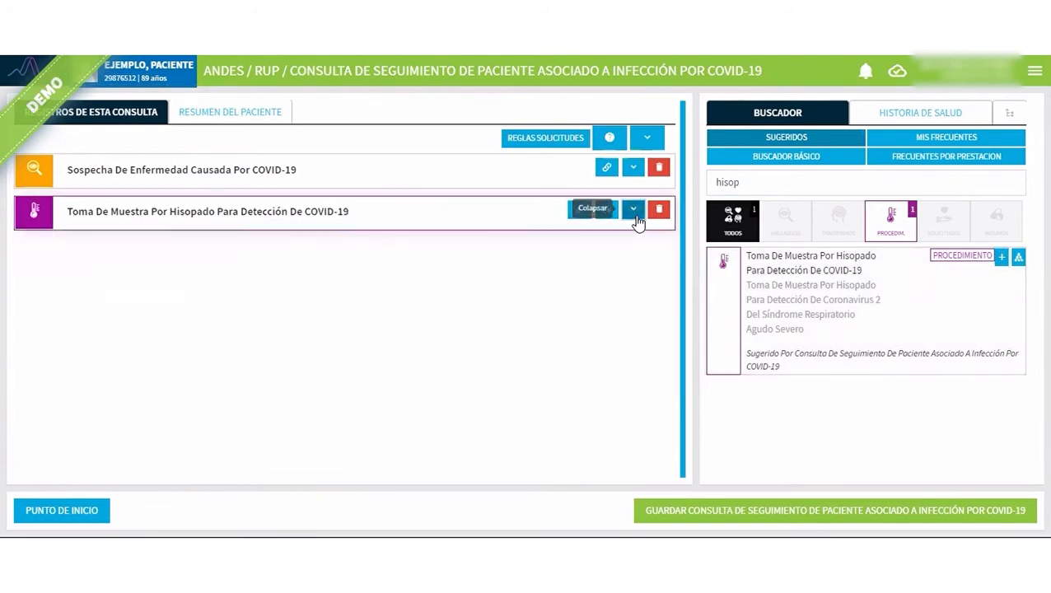
double_click(766, 188)
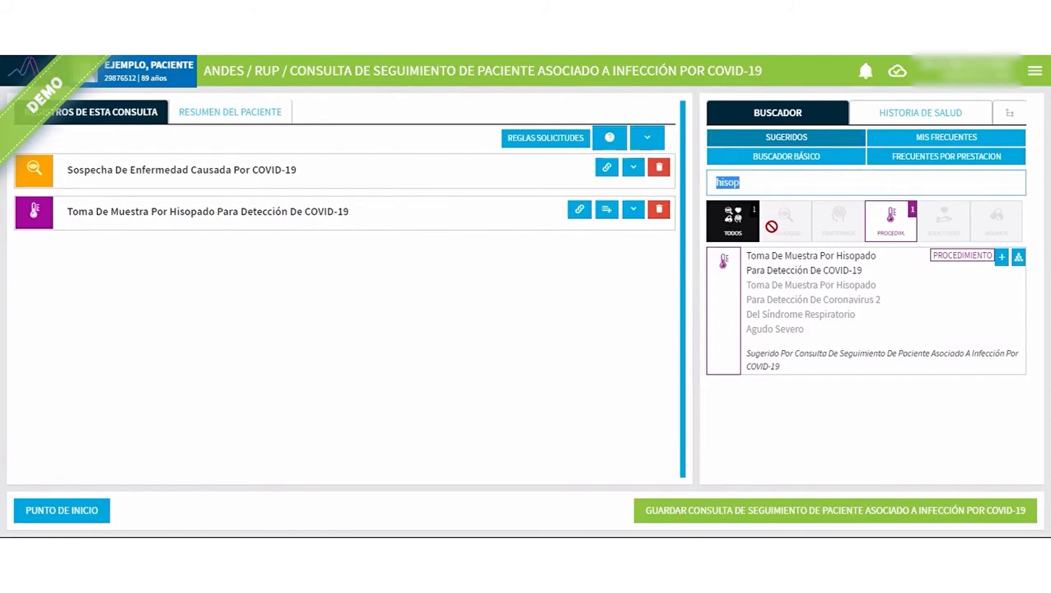
type("driva")
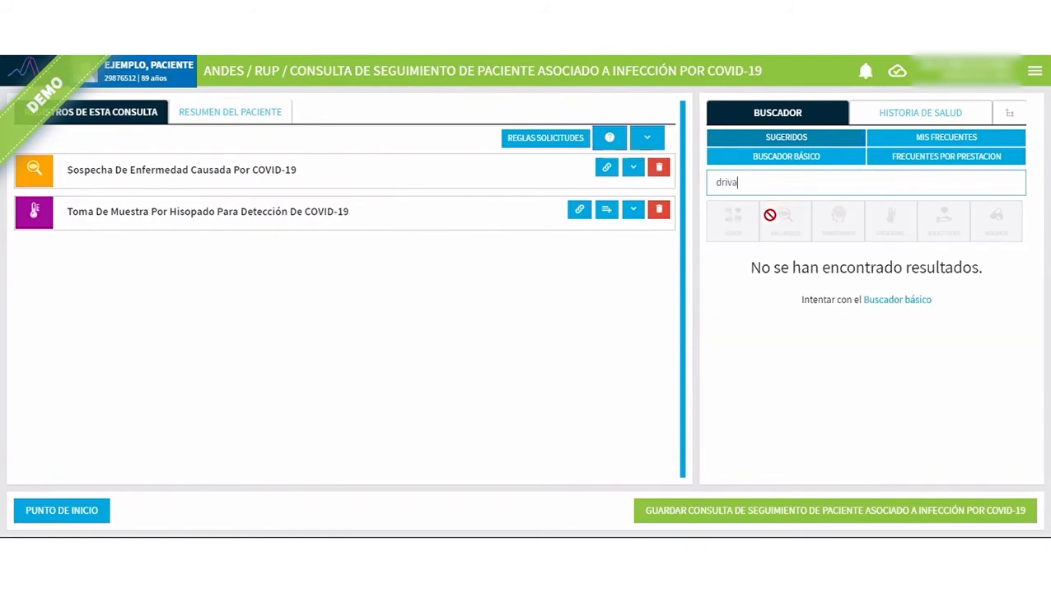
key("BackSpace")
key("BackSpace")
key("BackSpace")
type("erivac esta")
left_click(955, 158)
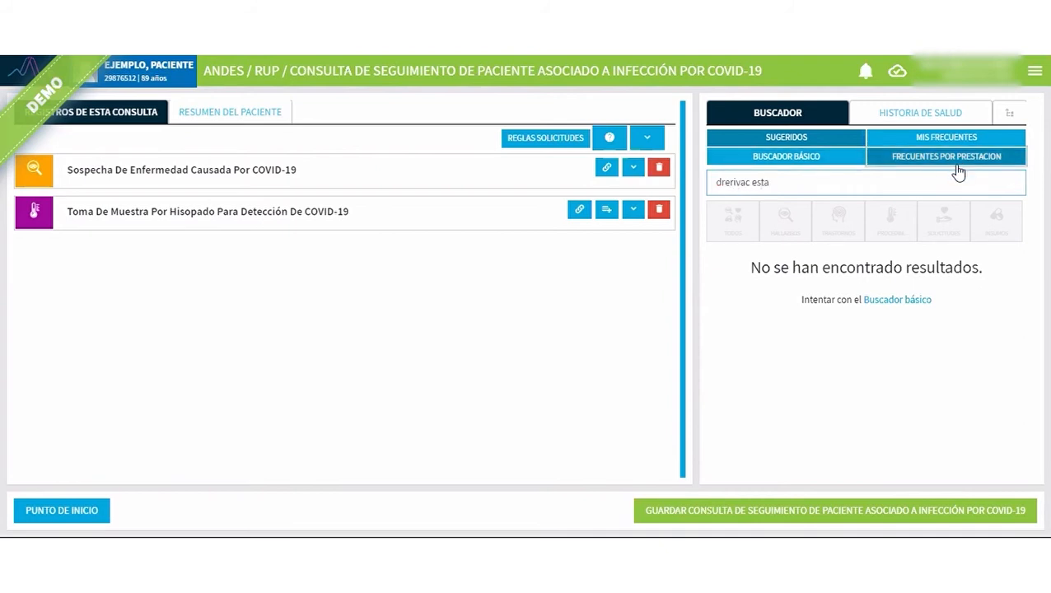
left_click(828, 161)
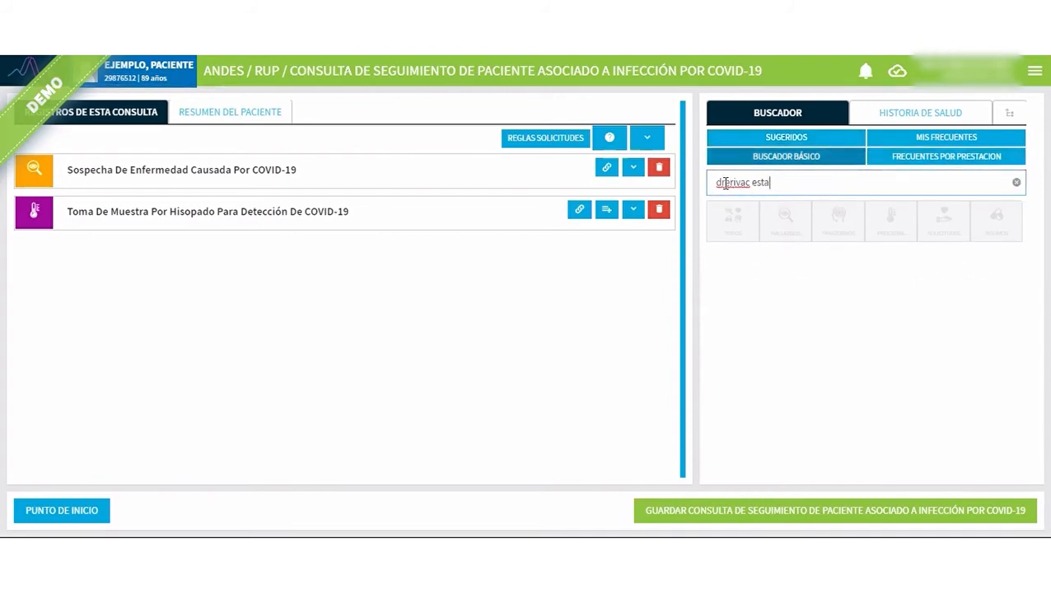
key("BackSpace")
type("e")
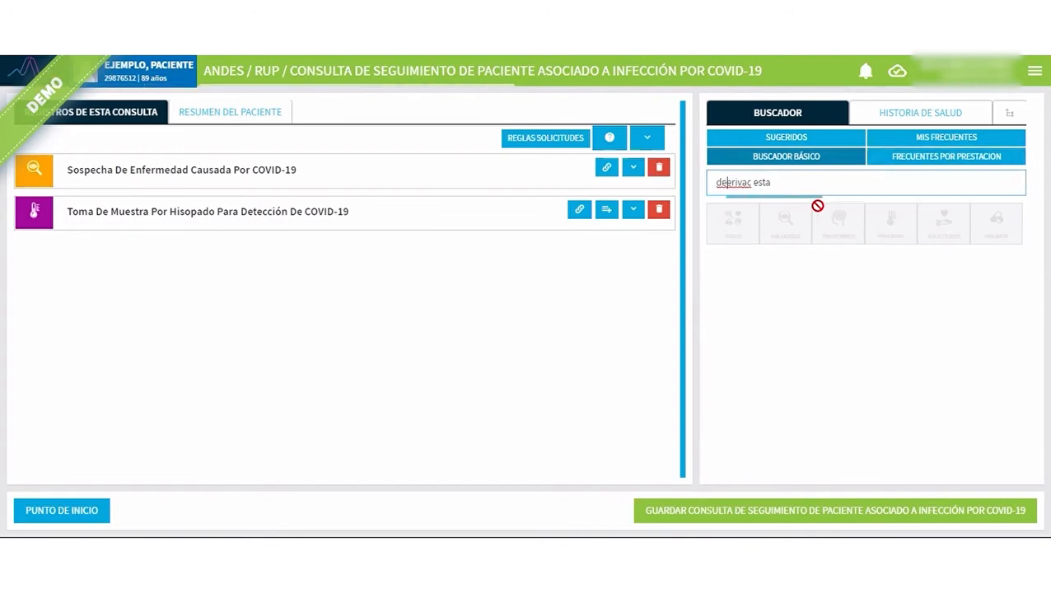
left_click(903, 160)
Search the frequent concepts for "deriv" and register Derivación A Establecimiento De Salud with CENTRO DE SALUD PROGRESO as the destination organization.
left_click(914, 145)
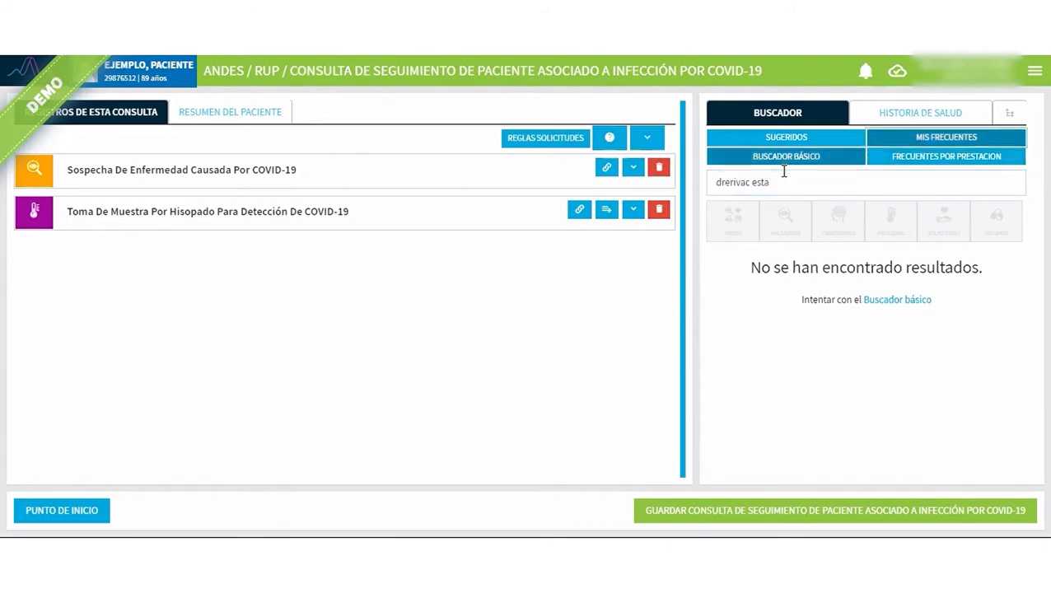
left_click_drag(780, 177, 694, 189)
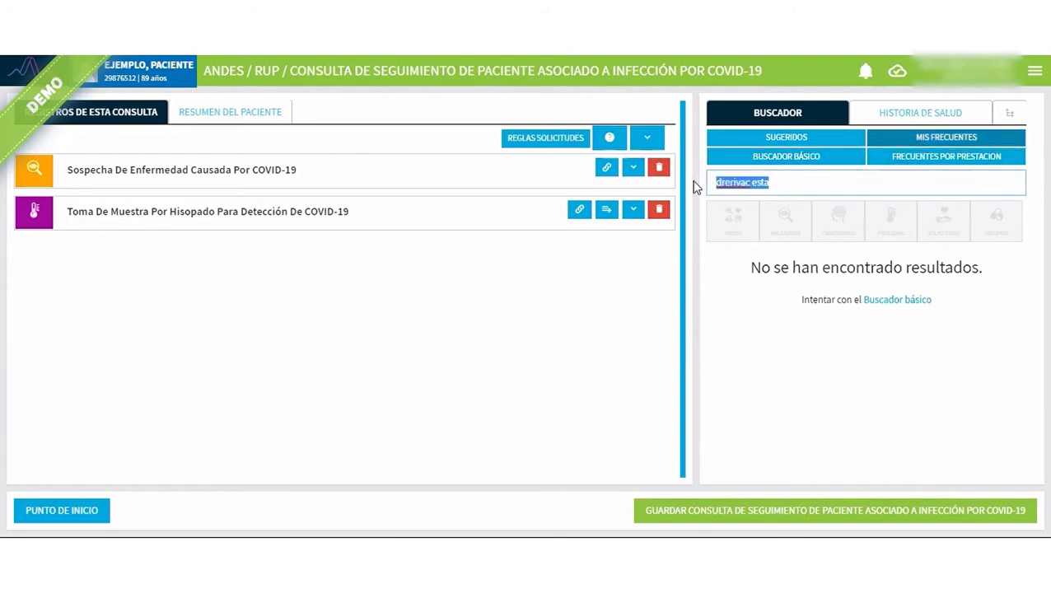
type("deriv")
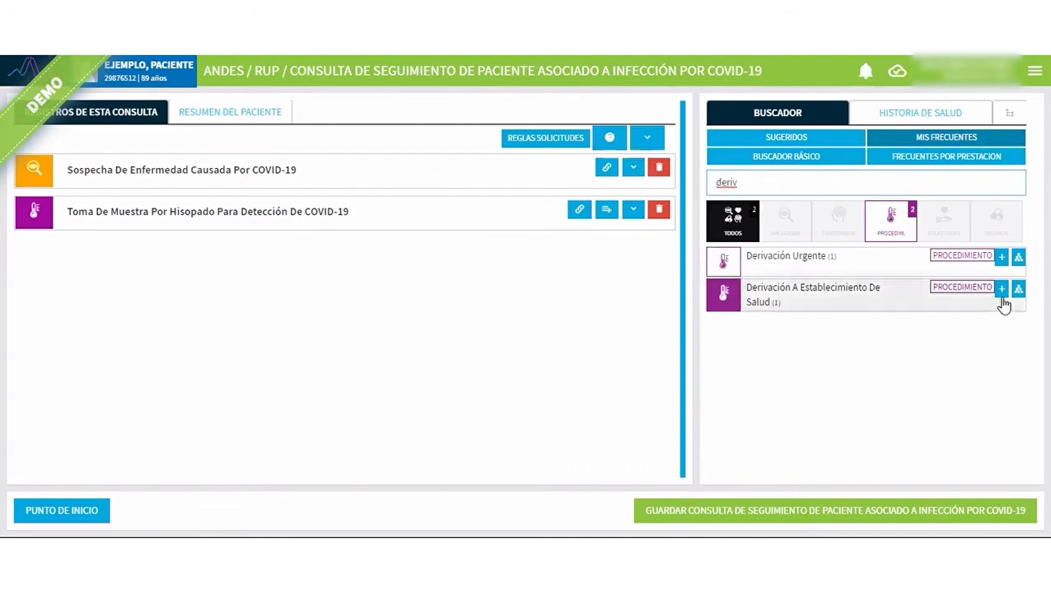
left_click(862, 138)
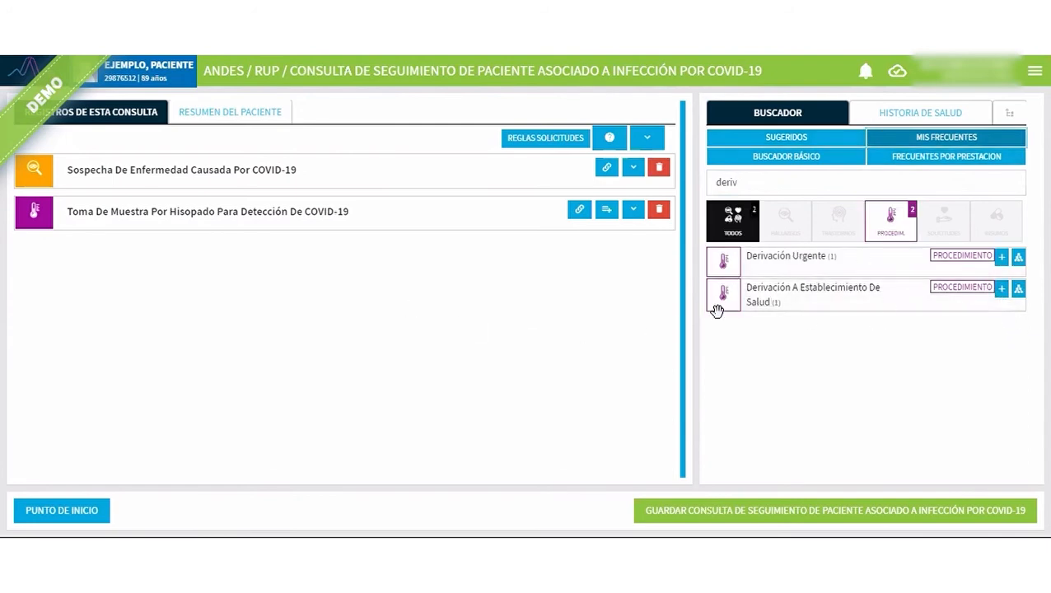
left_click(1000, 290)
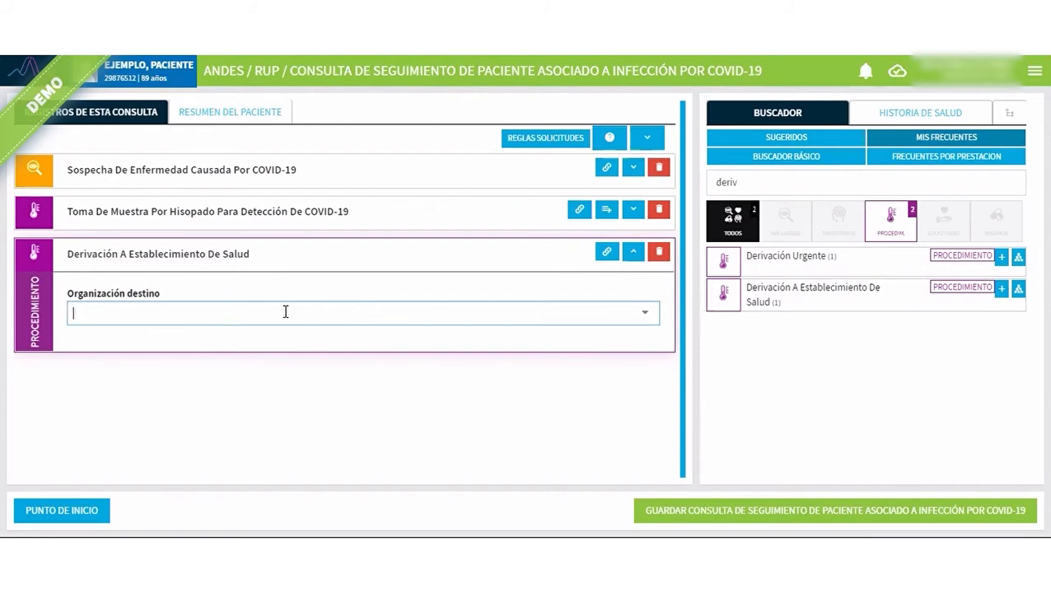
type("progre")
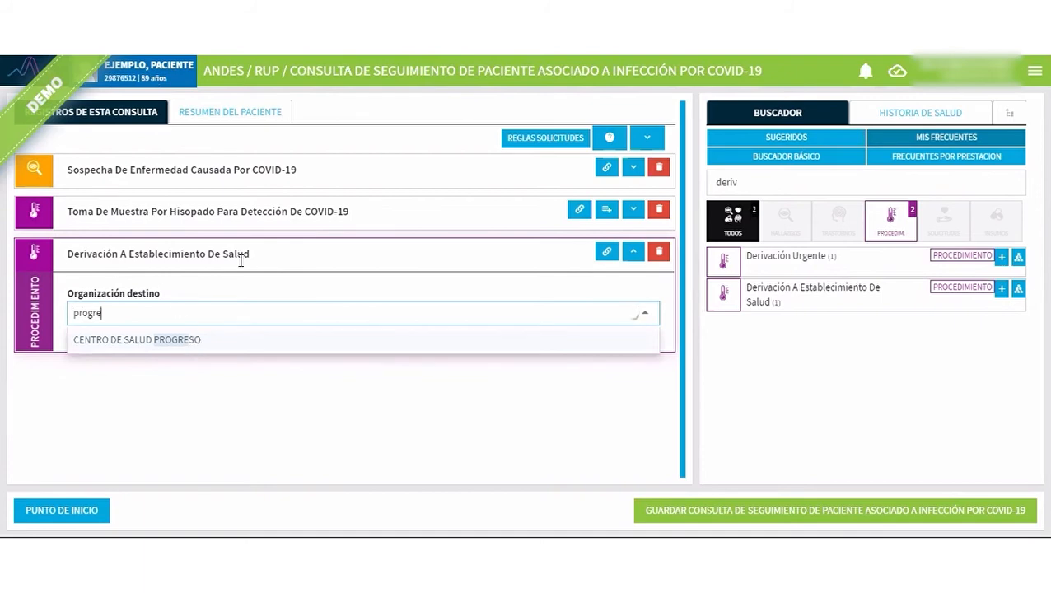
left_click(170, 348)
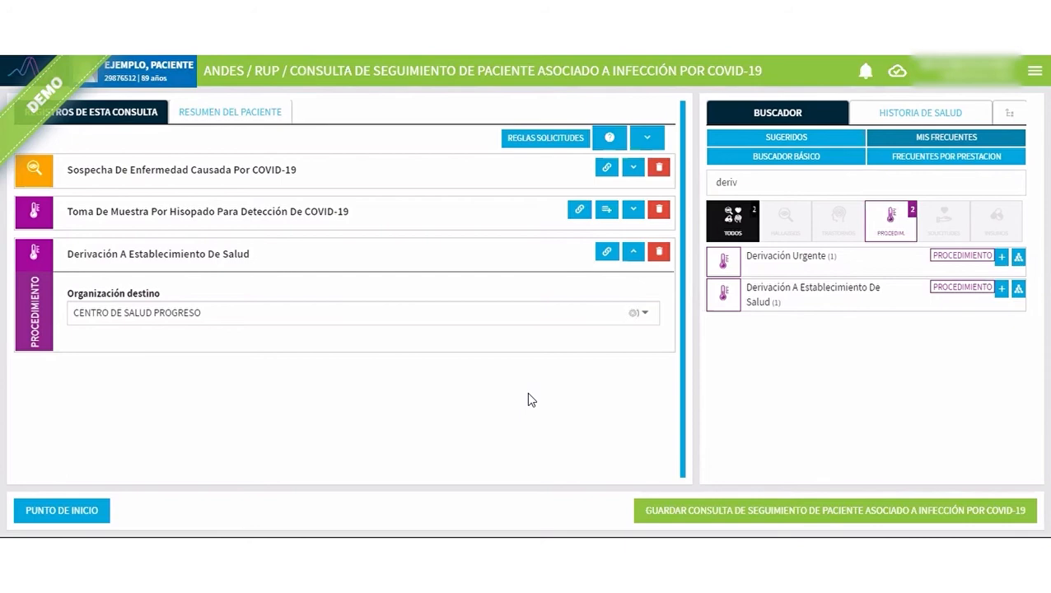
Save and validate the consultation with Sospecha De Enfermedad Causada Por COVID-19 as the main diagnosis, and return to the start page.
left_click(822, 519)
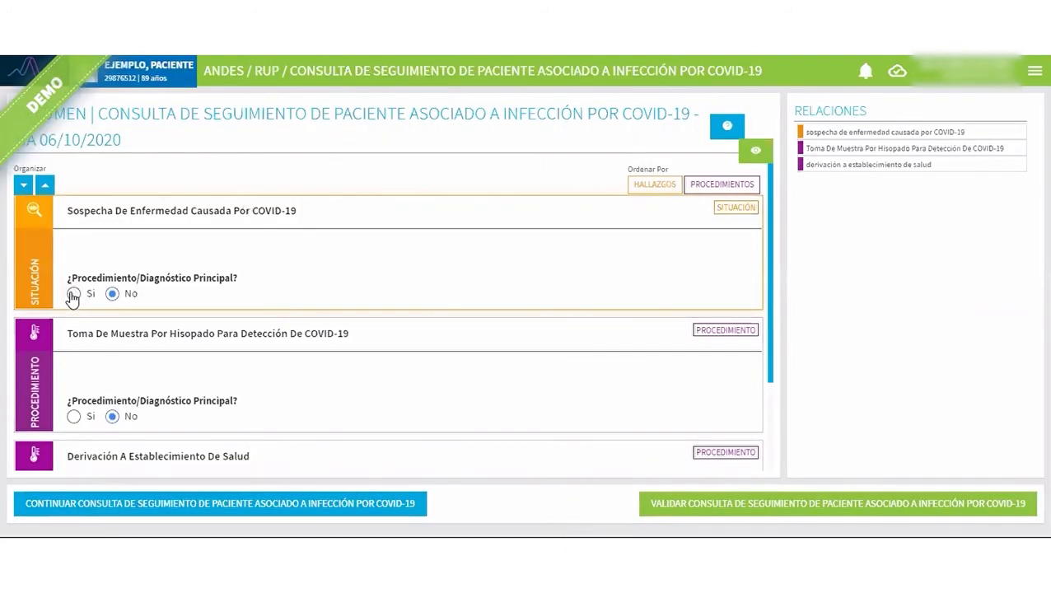
left_click(73, 294)
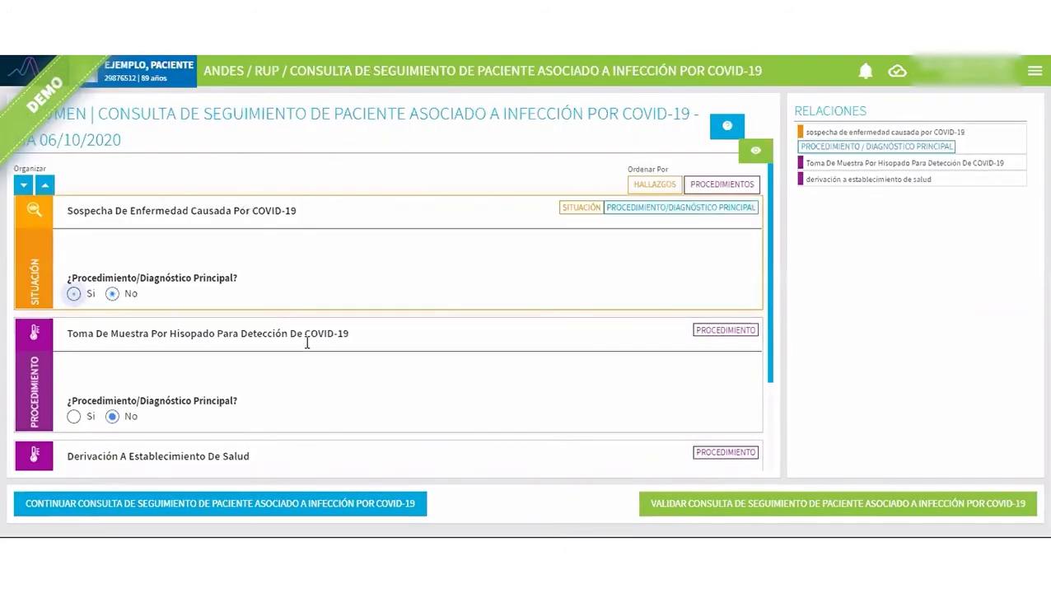
left_click(883, 509)
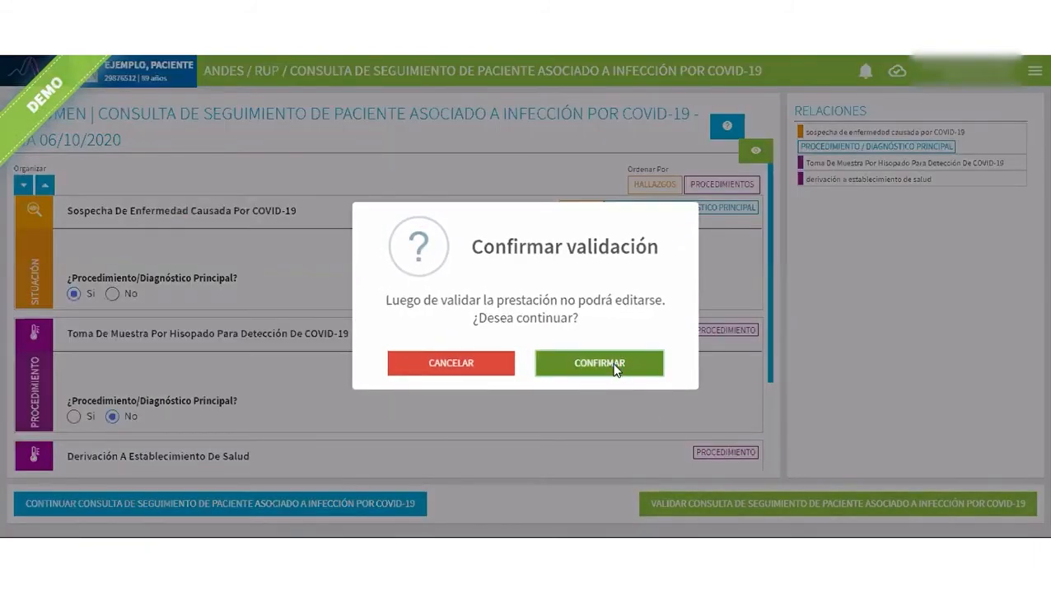
left_click(614, 367)
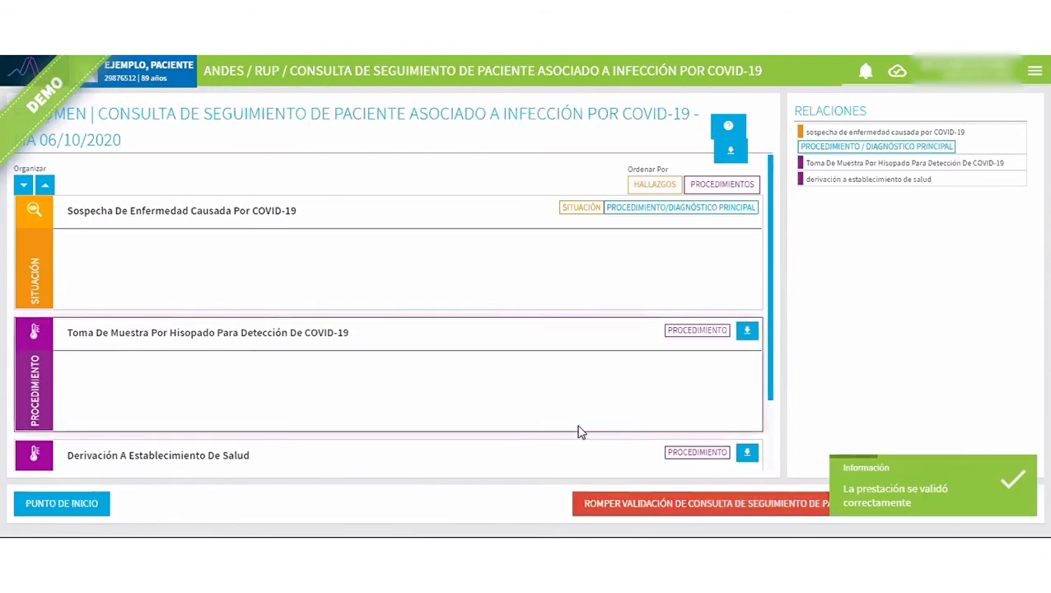
left_click(49, 508)
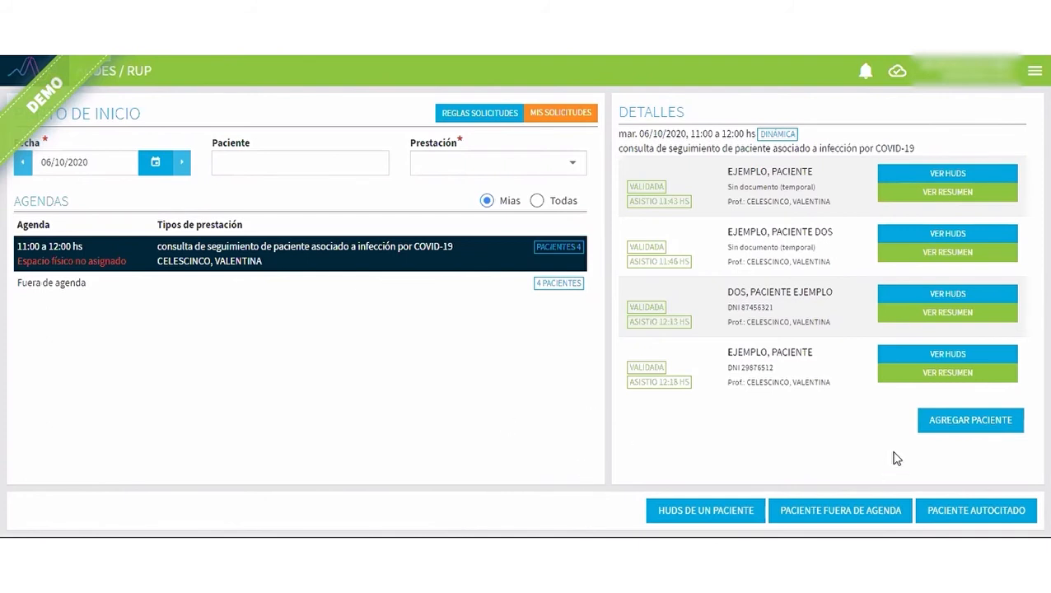
Search patients for "ejemplo" and add the validated 89-year-old female example patient to the 11:00 to 12:00 COVID-19 follow-up agenda.
left_click(945, 426)
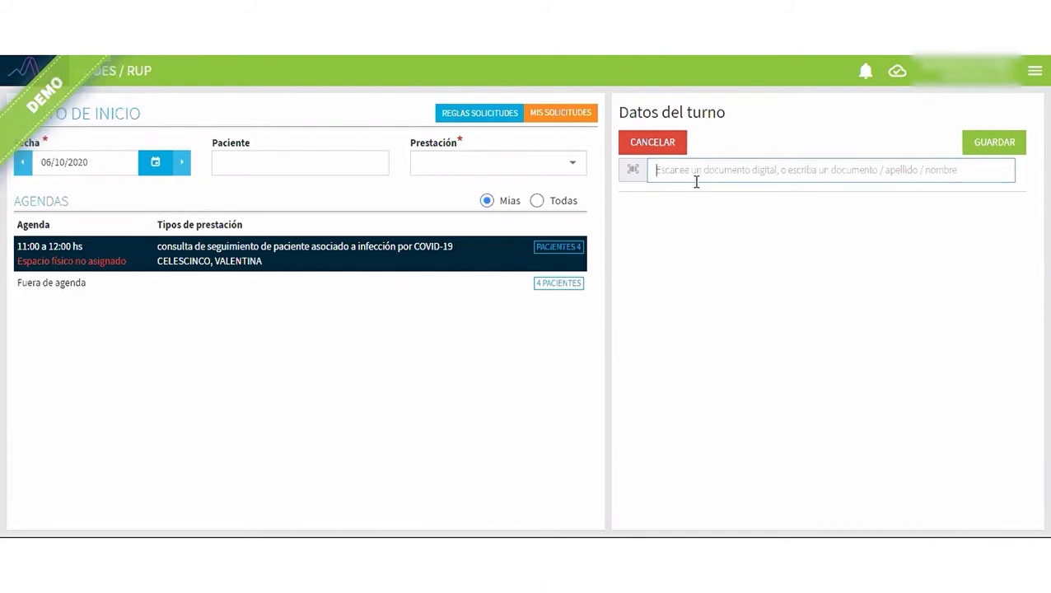
type("eje")
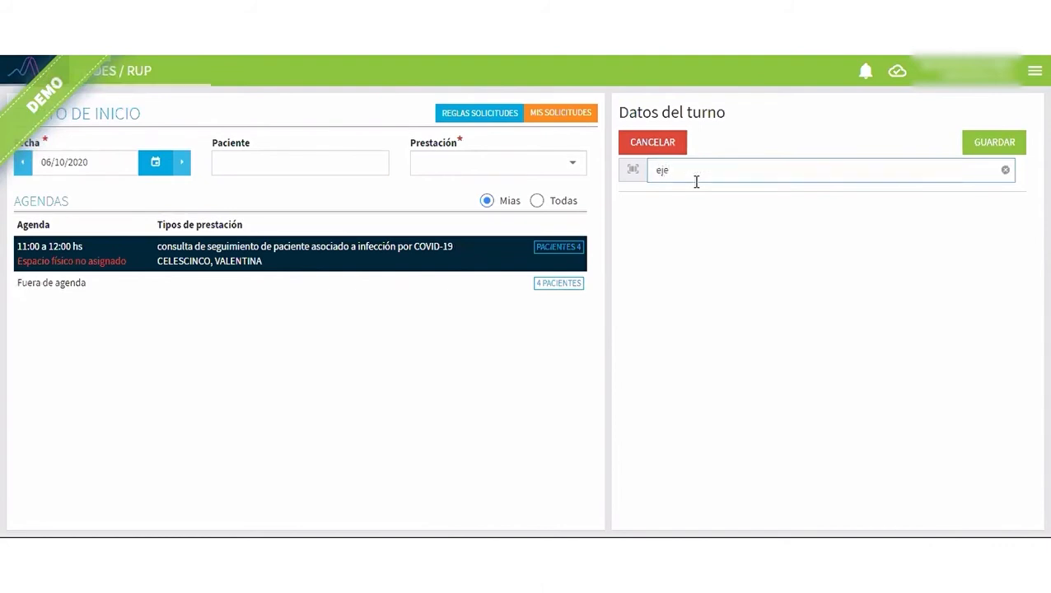
type("mplo")
scroll(756, 429, "down", 3)
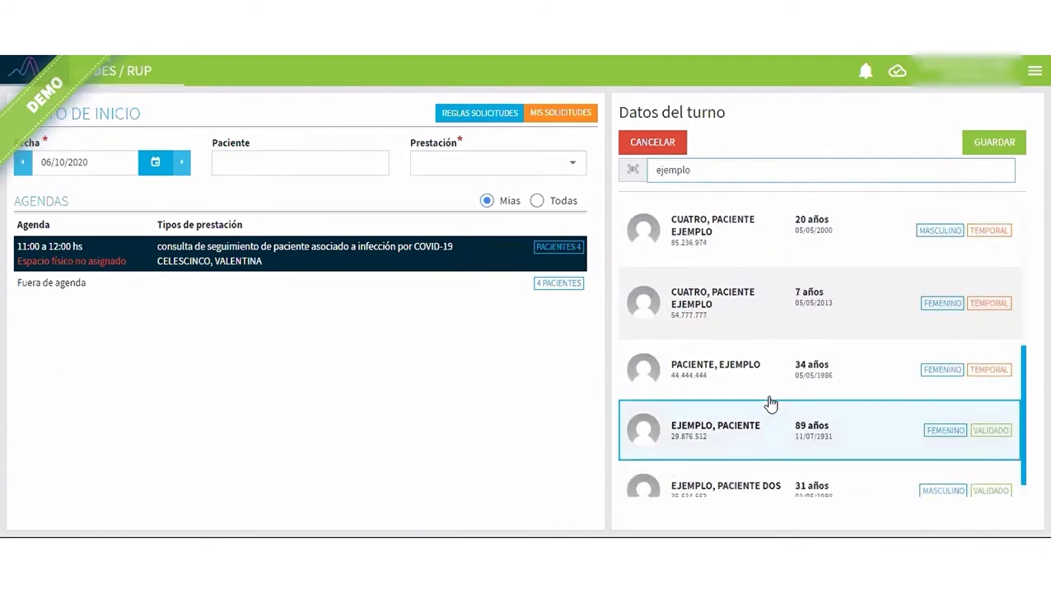
scroll(763, 403, "down", 1)
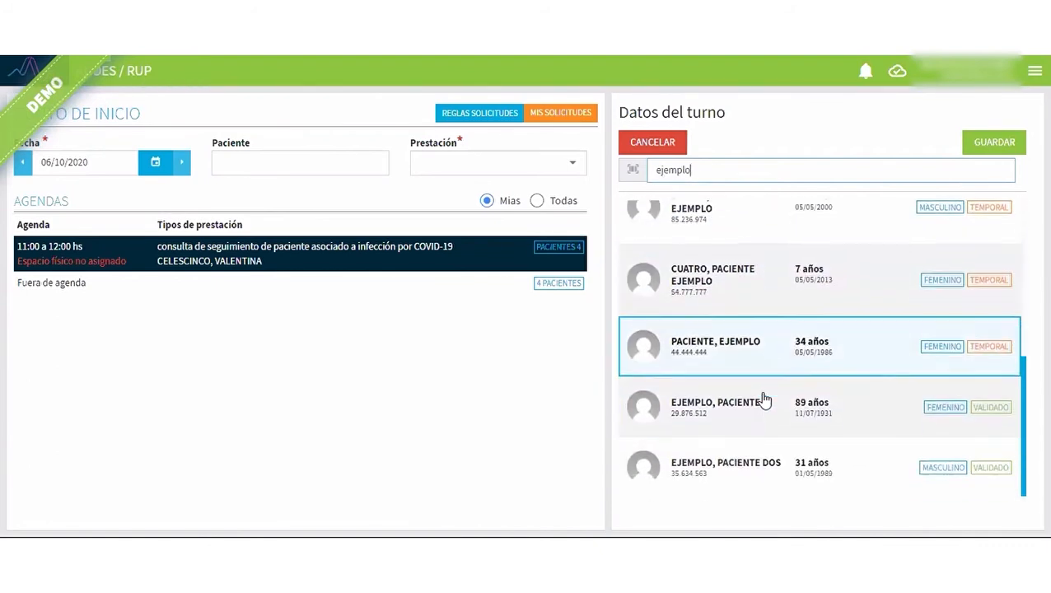
left_click(762, 404)
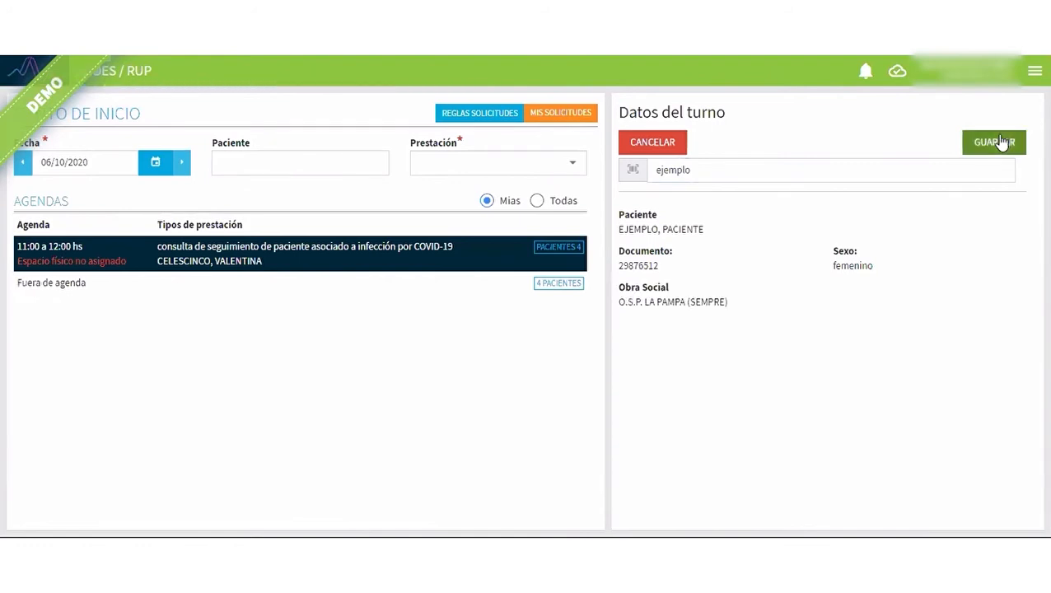
left_click(995, 142)
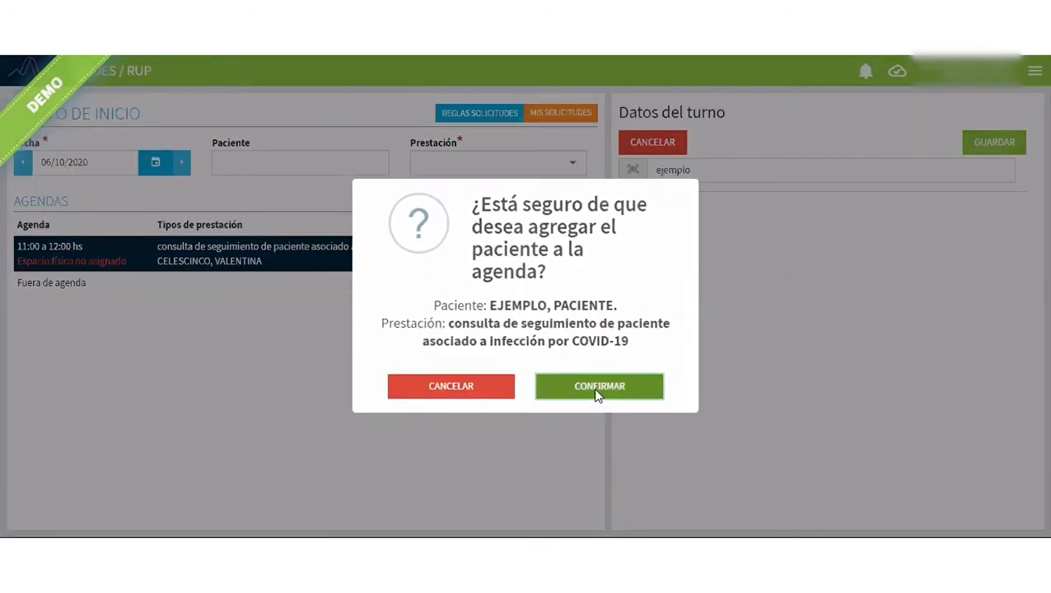
left_click(594, 388)
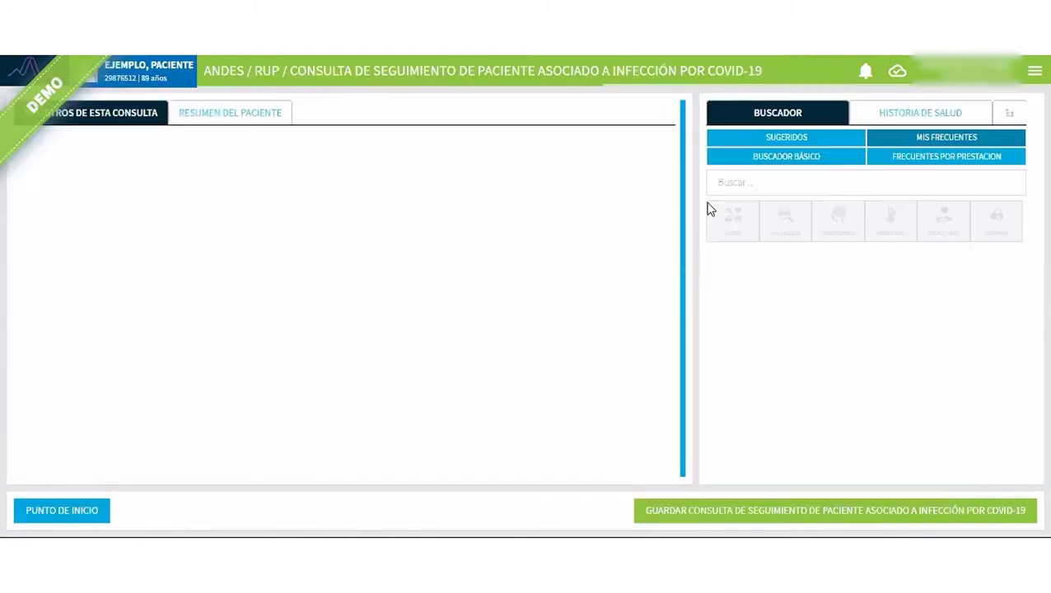
Search the frequent concepts for "res" and register the finding Resultado Positivo De Test Rápido De Antígeno COVID-19.
left_click(747, 182)
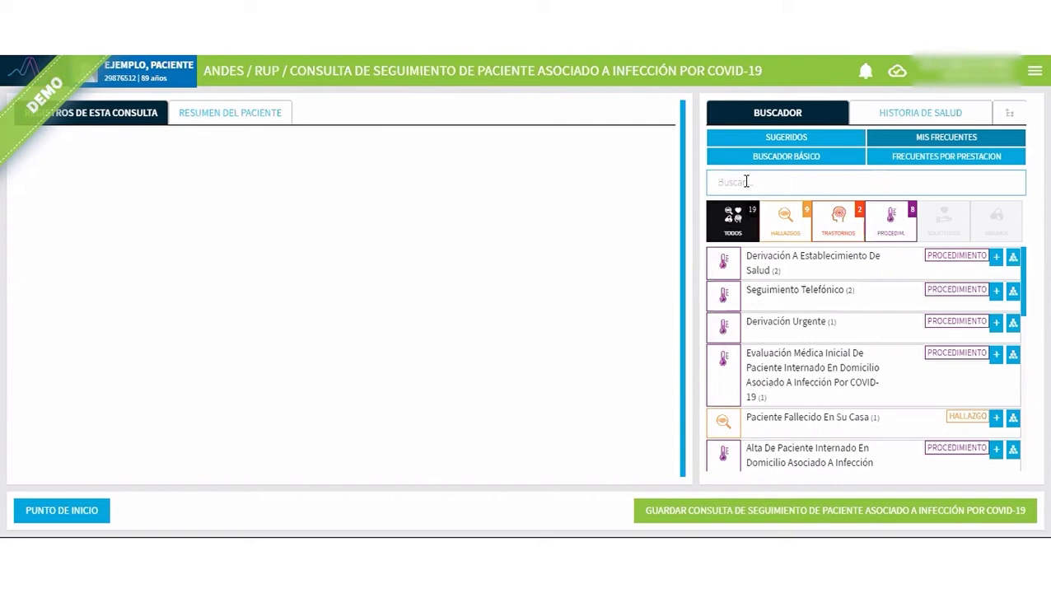
type("res")
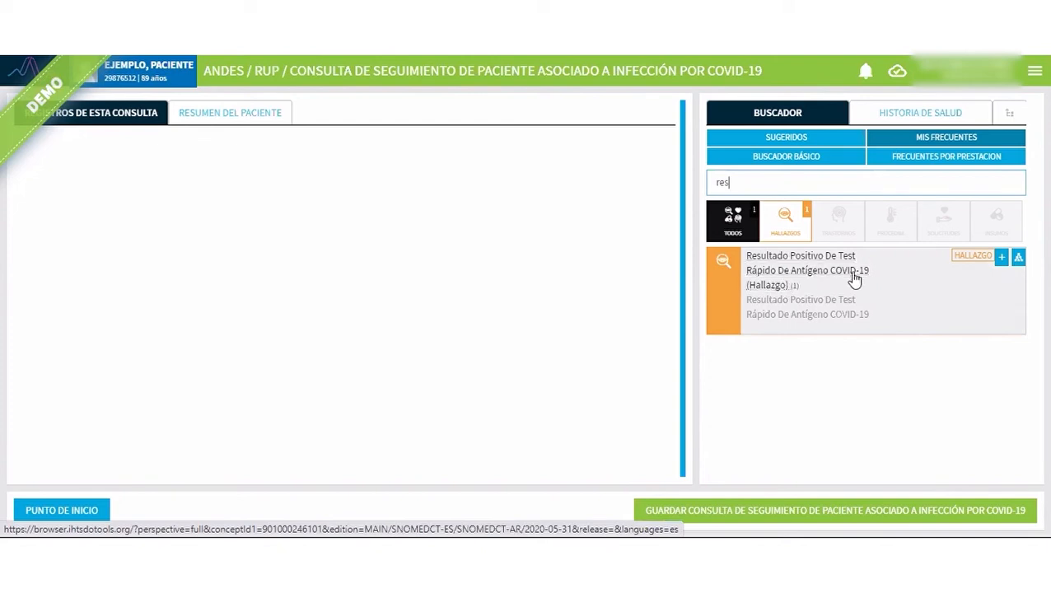
left_click(1001, 258)
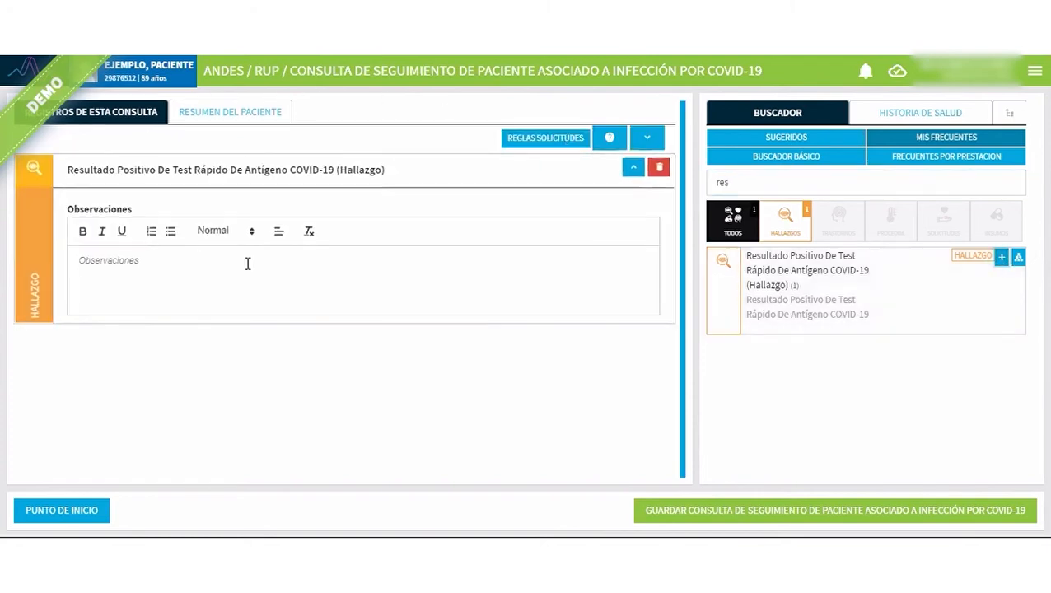
double_click(153, 170)
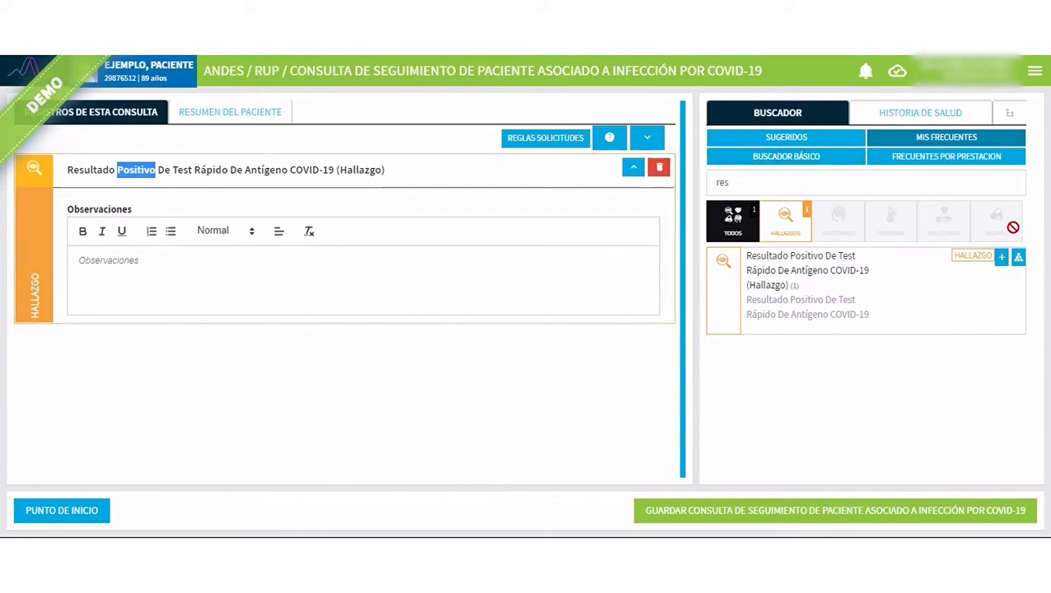
Find "res neg cov" with the basic search, register Resultado Negativo De Test Rápido De Antígeno COVID-19, and collapse both test result records.
left_click(1016, 183)
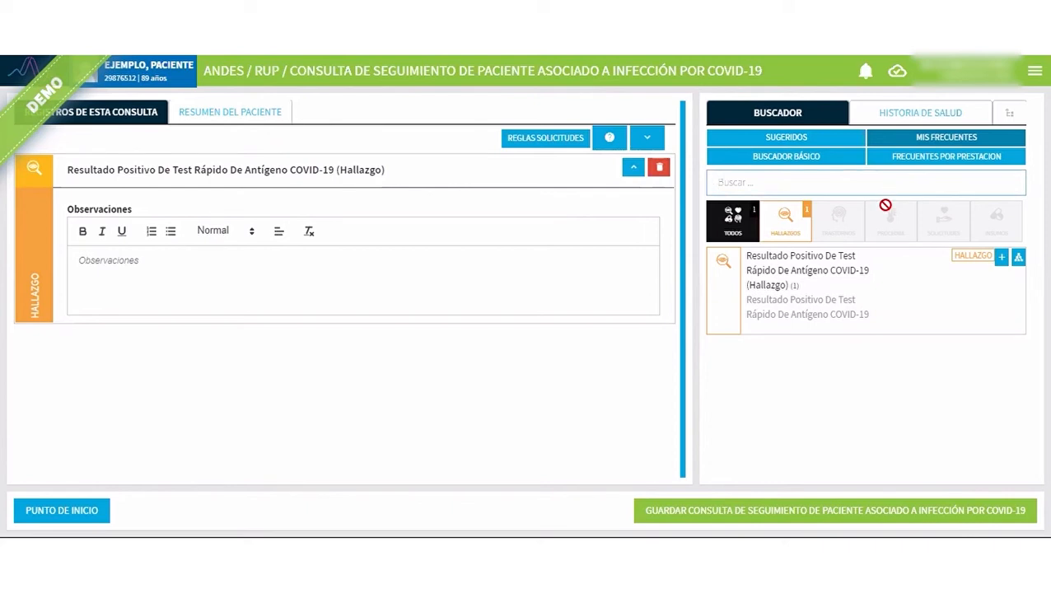
type("re")
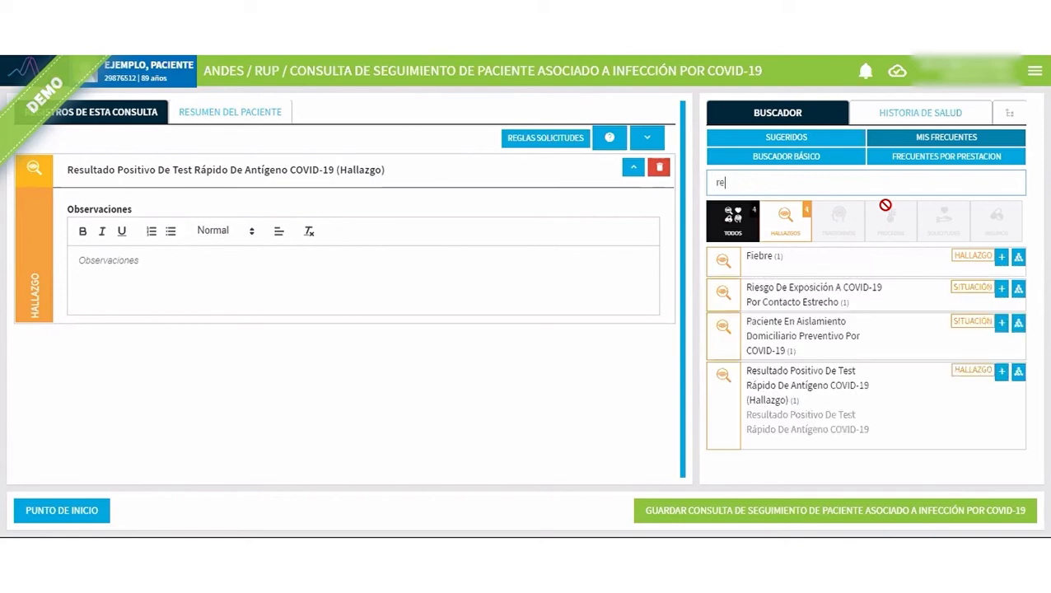
type("s")
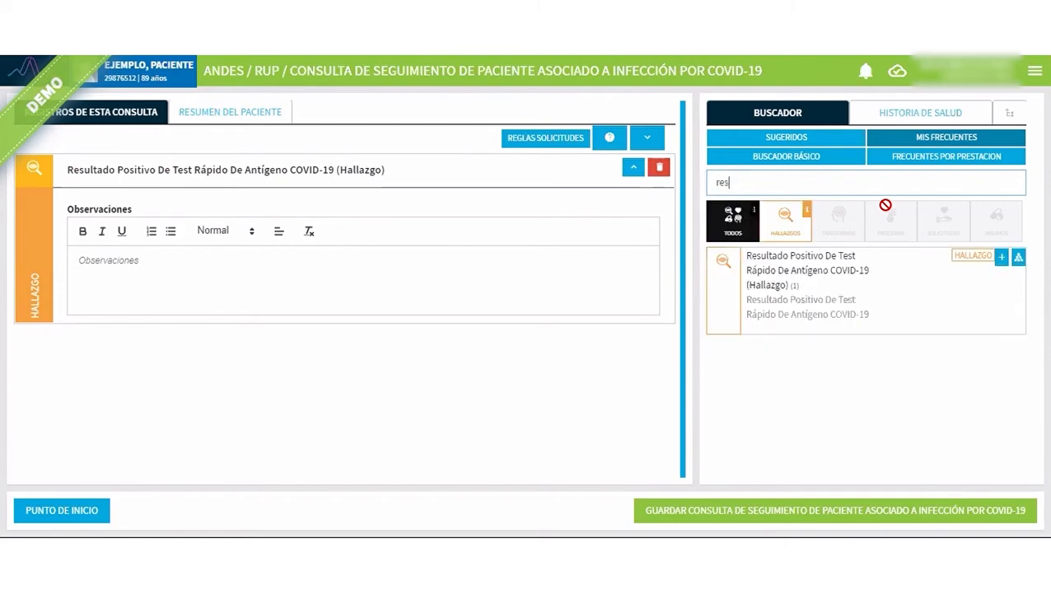
left_click(796, 158)
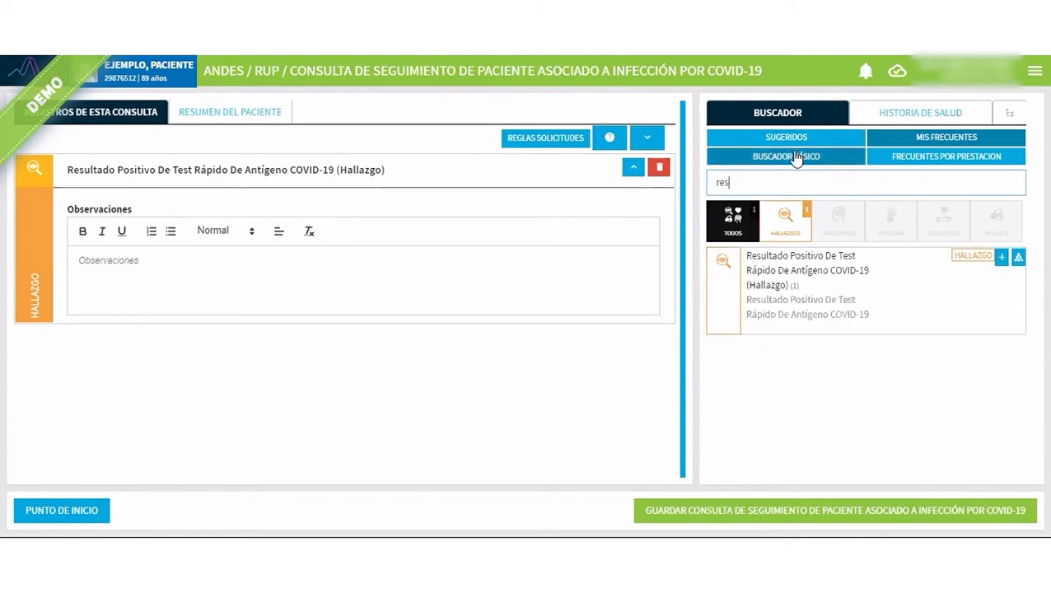
left_click(795, 138)
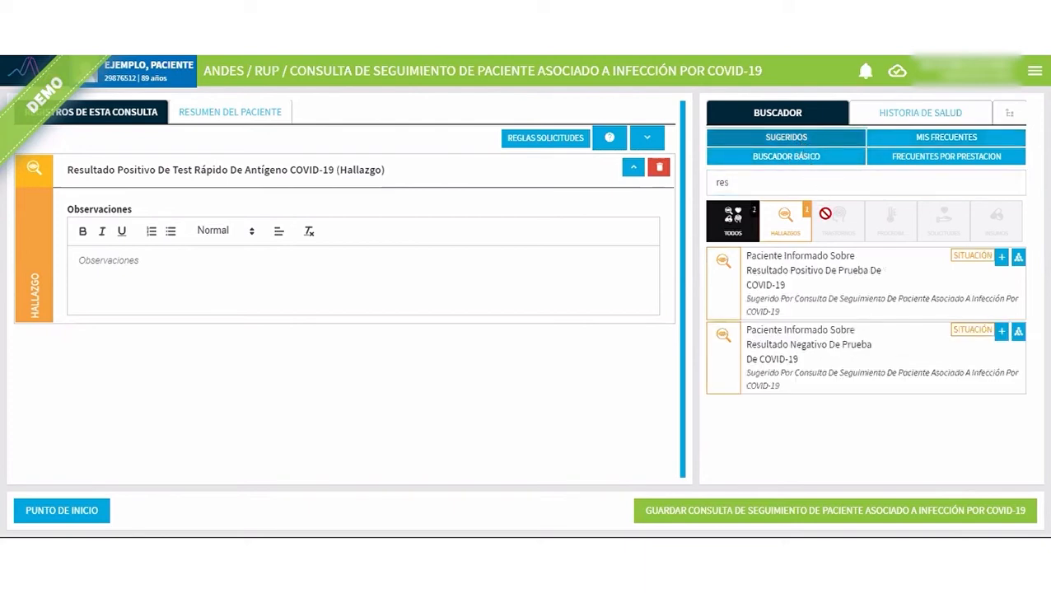
left_click(775, 158)
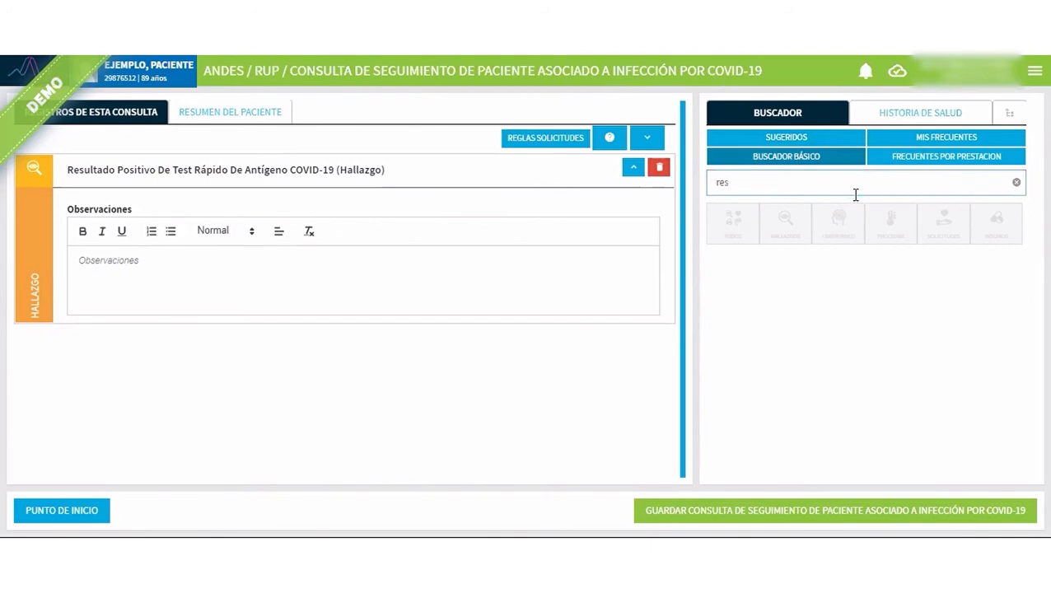
type("neg")
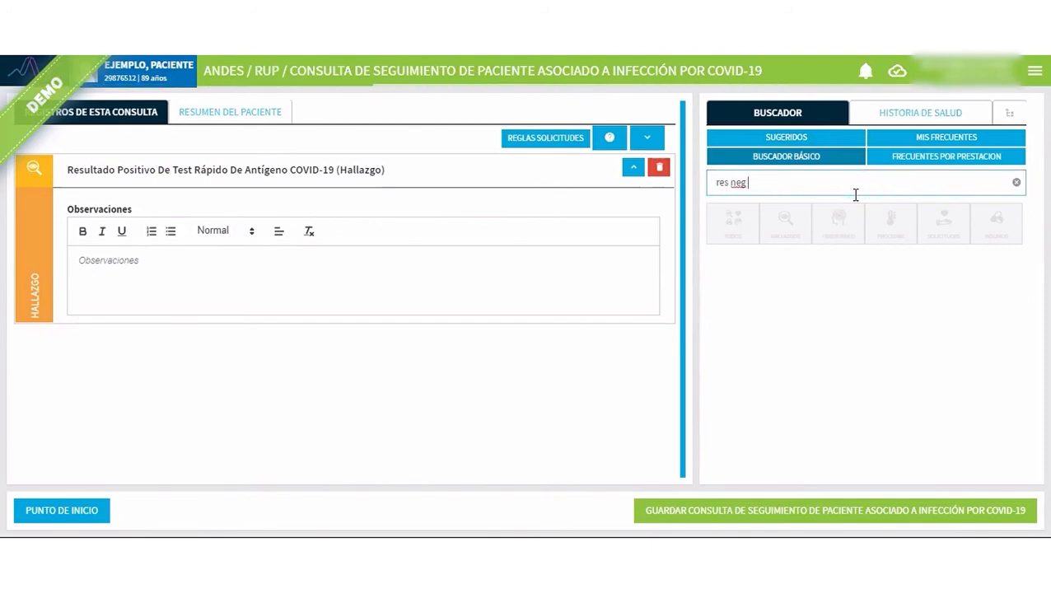
type(" cov")
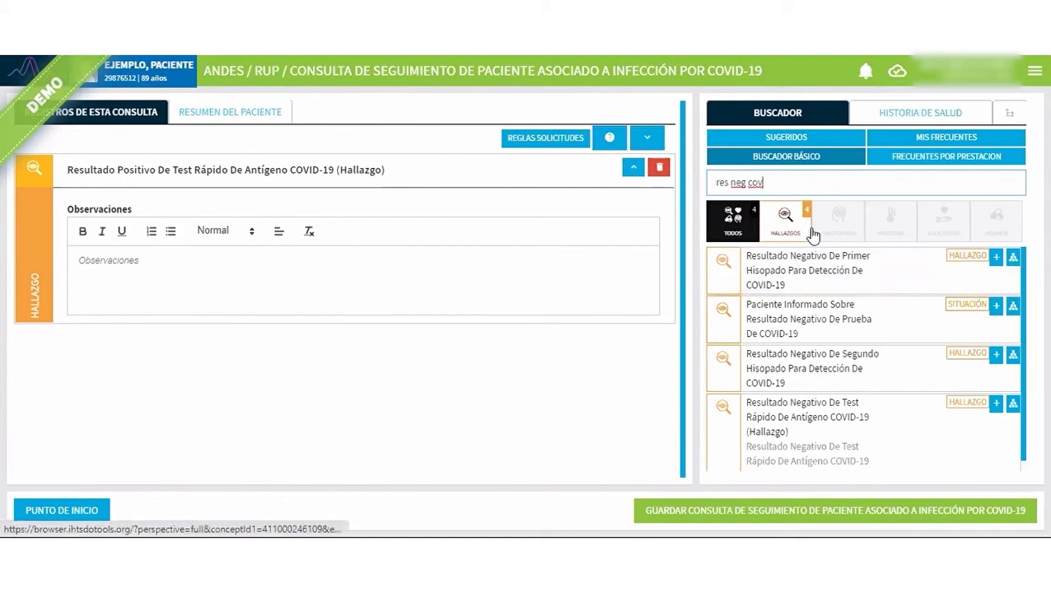
scroll(815, 416, "down", 1)
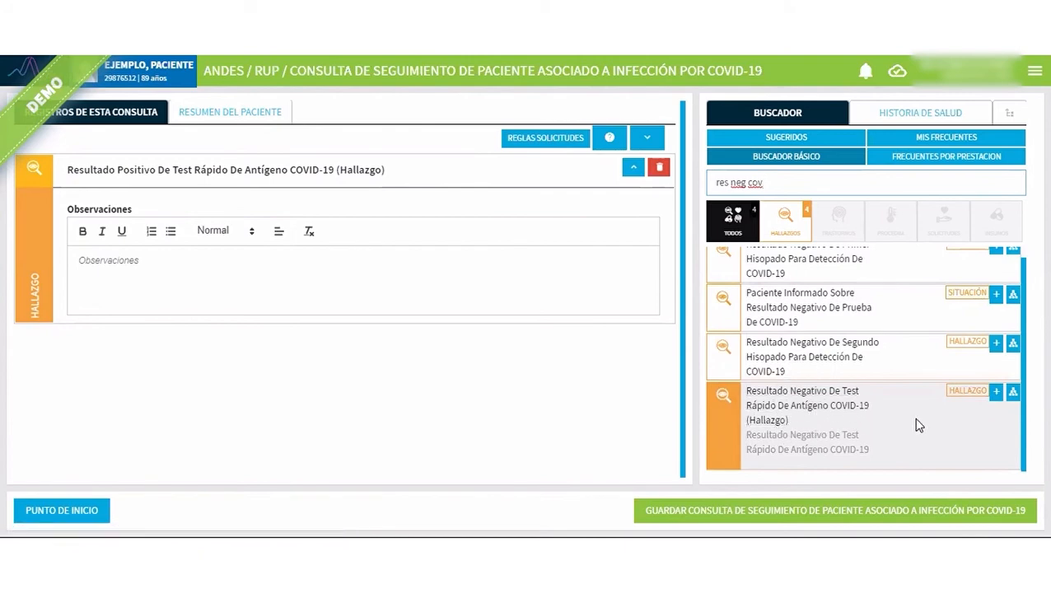
left_click(996, 400)
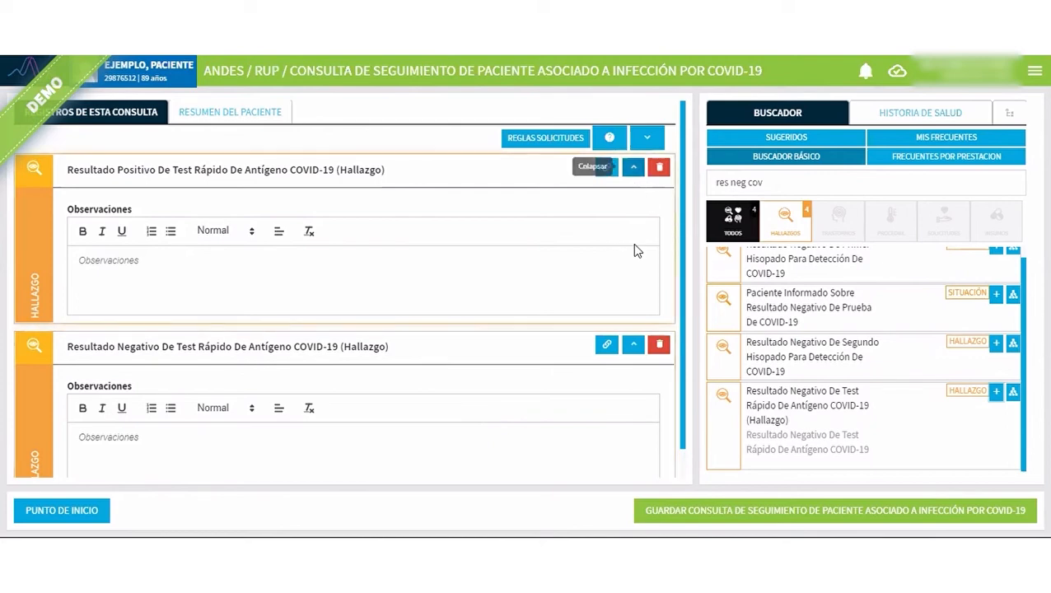
left_click(632, 168)
left_click(632, 208)
Replace the basic search text with "test inf 2019" to look up the diagnostic test findings for 2019-NCoV infection.
left_click_drag(763, 183, 710, 183)
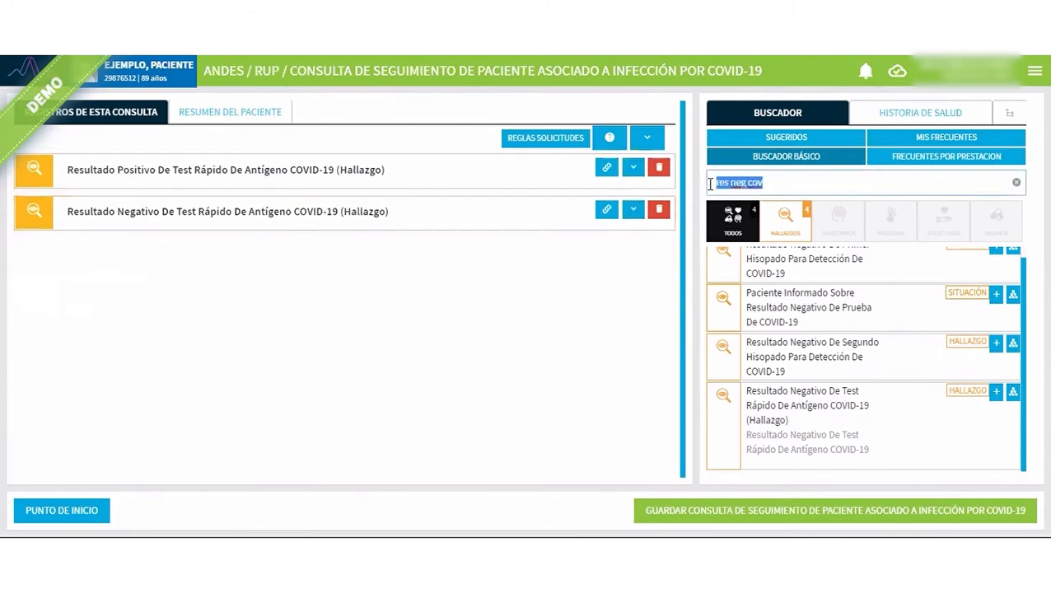
type("test inf")
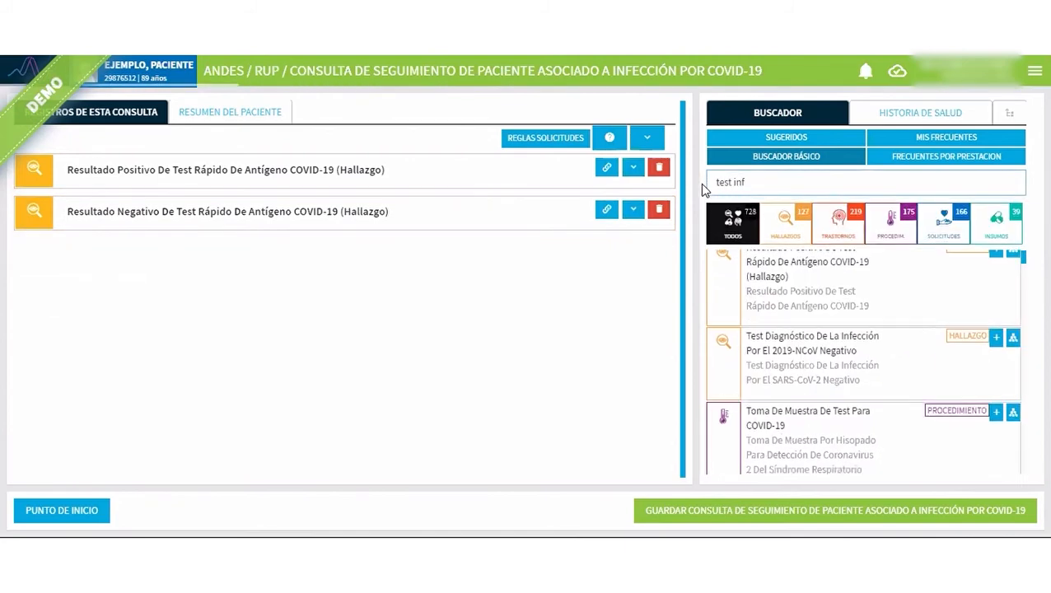
type(" 201")
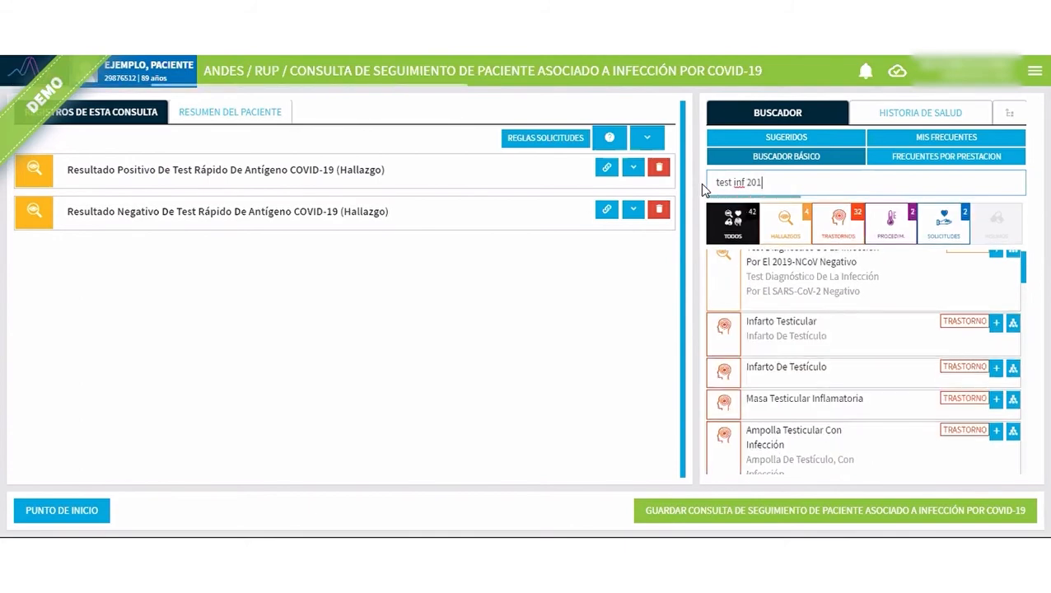
type("9")
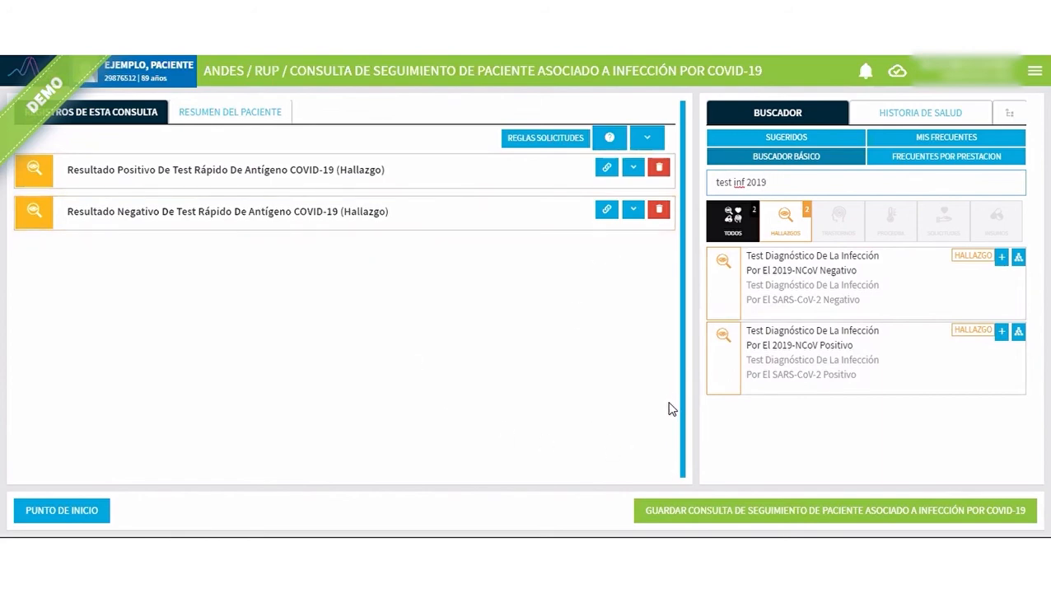
Save and validate the consultation with Resultado Positivo De Test Rápido De Antígeno COVID-19 as the main diagnosis, and return to the start page.
left_click(783, 513)
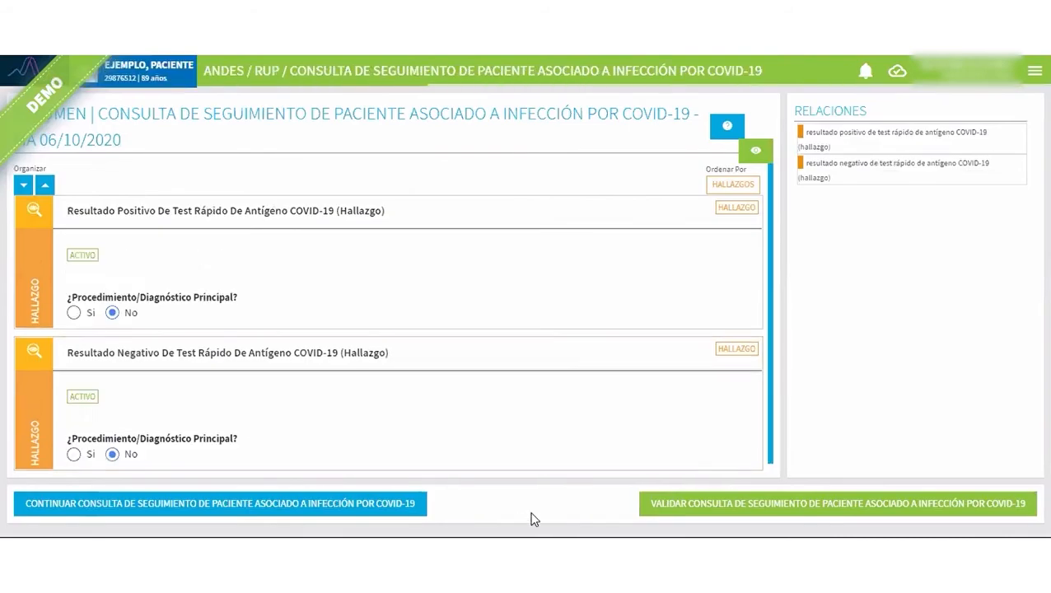
left_click(74, 313)
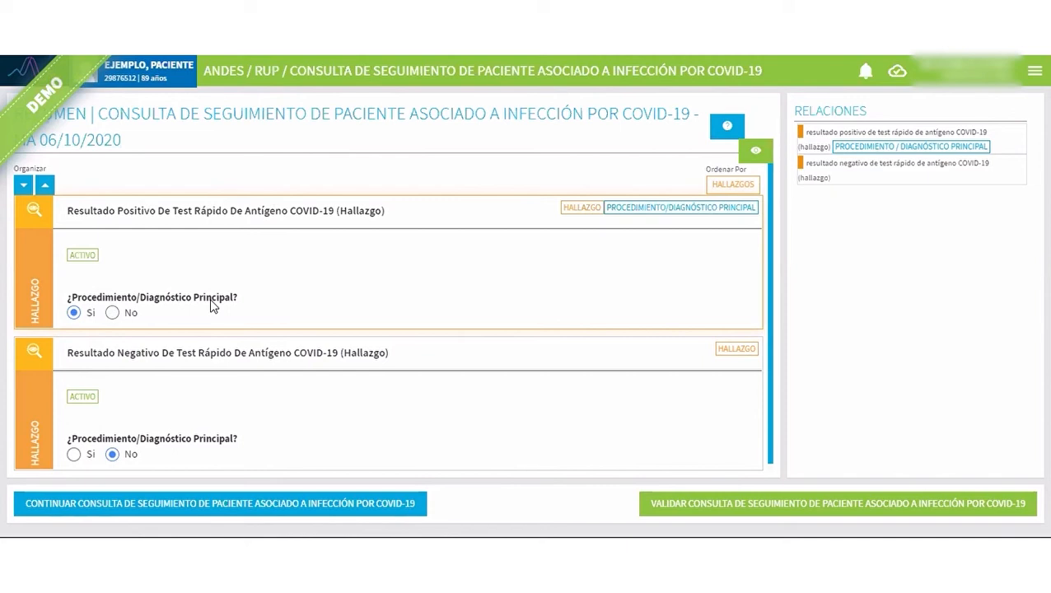
left_click(756, 515)
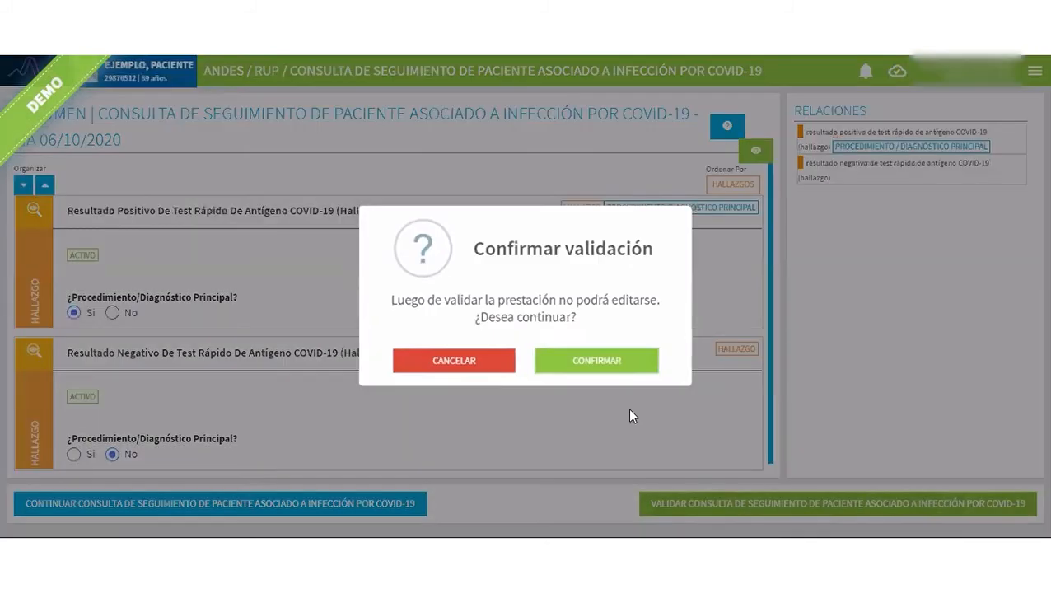
left_click(613, 360)
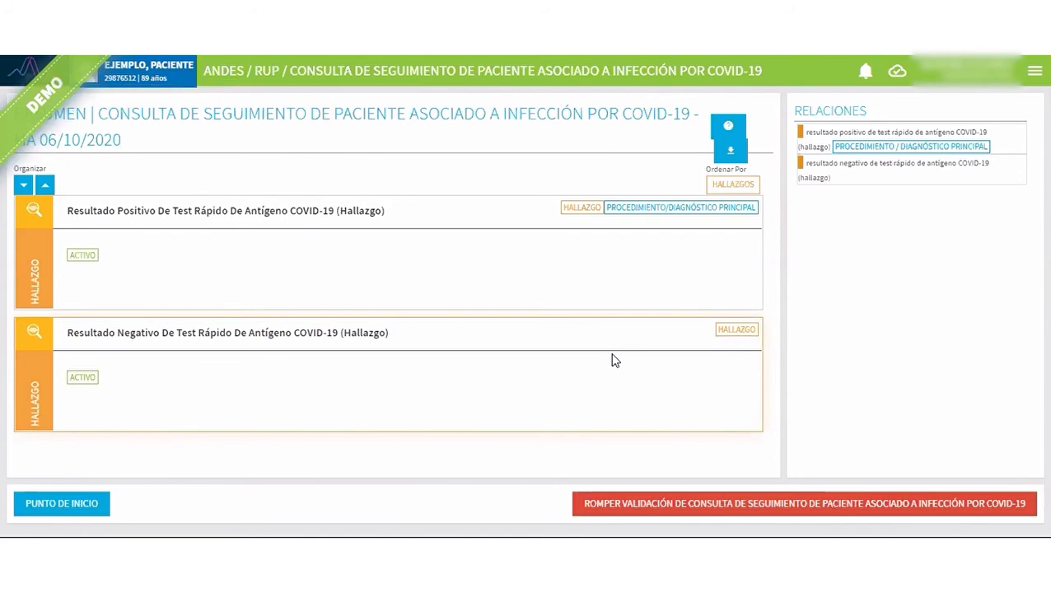
left_click(62, 504)
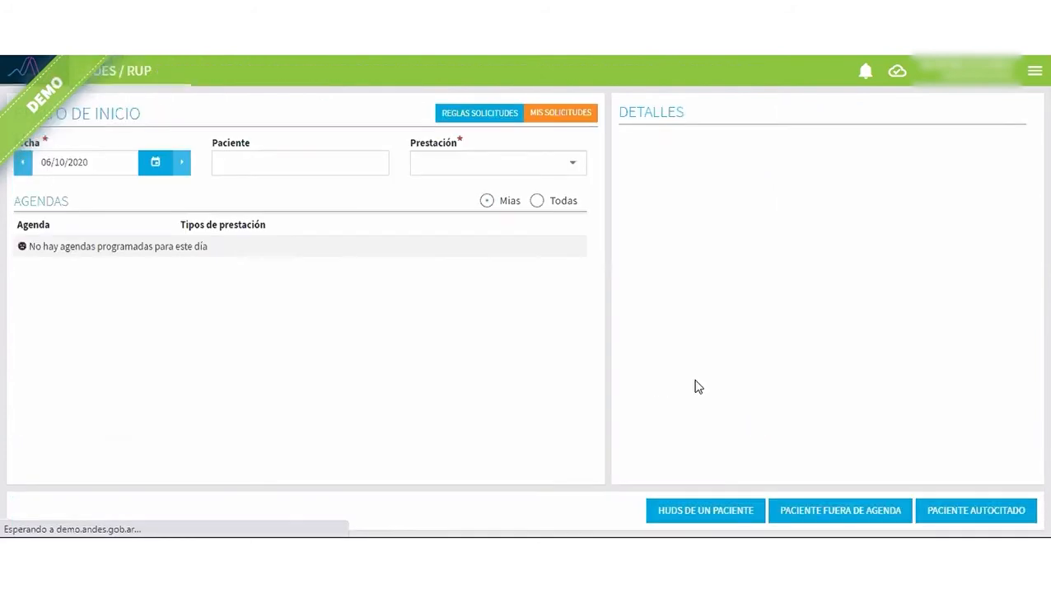
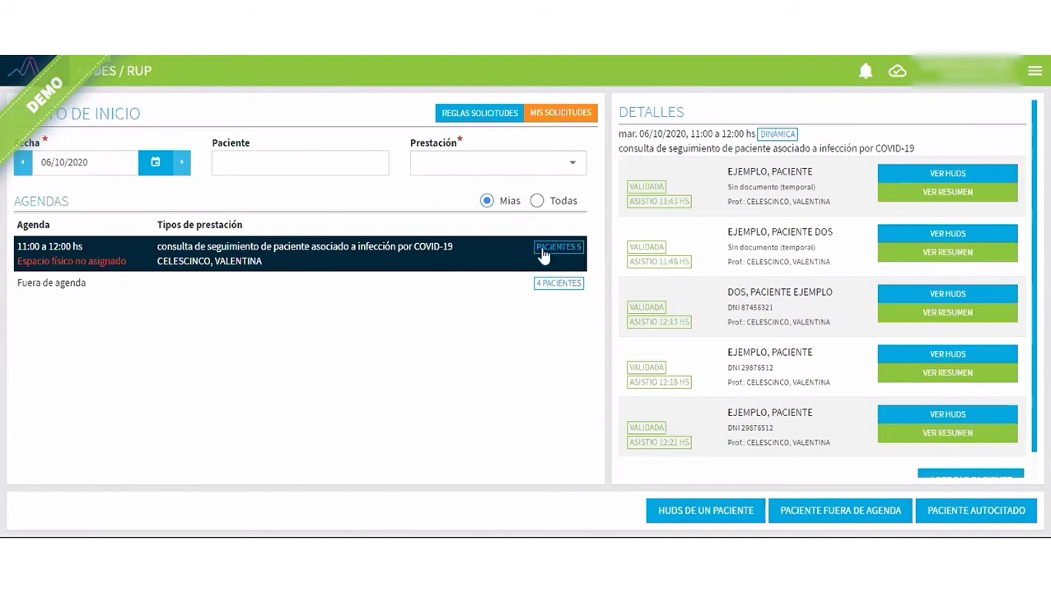
left_click_drag(621, 152, 914, 149)
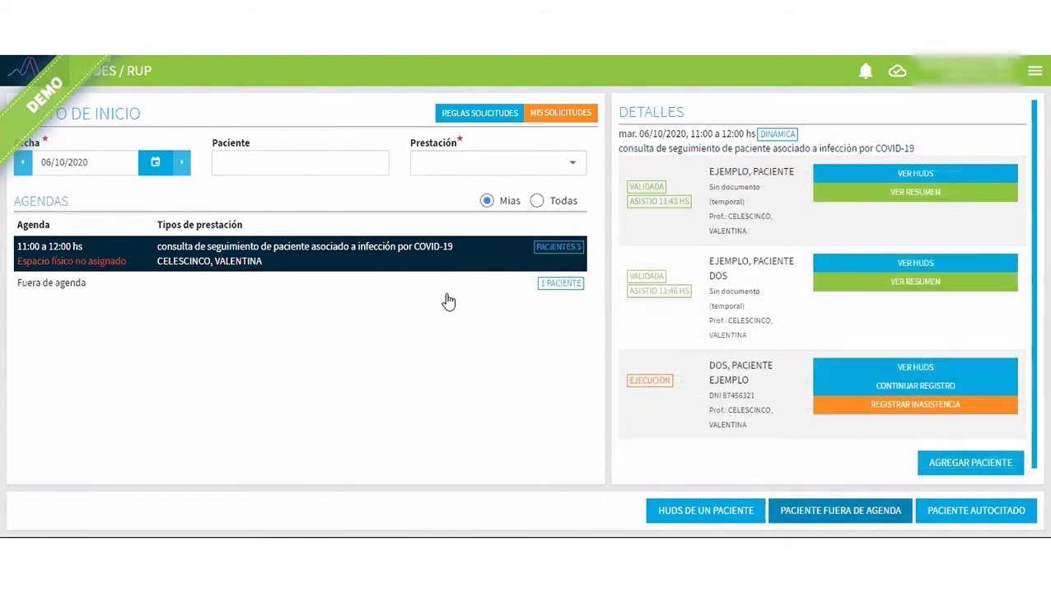
left_click(445, 292)
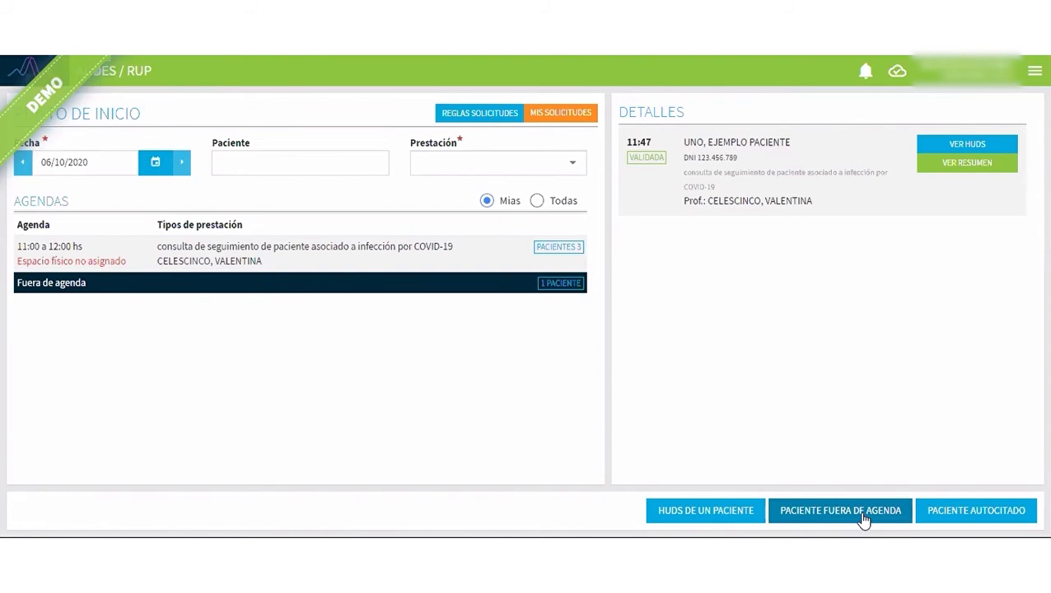
Begin an out-of-agenda service and set its type to consulta de seguimiento de paciente asociado a infección por COVID-19.
left_click(863, 513)
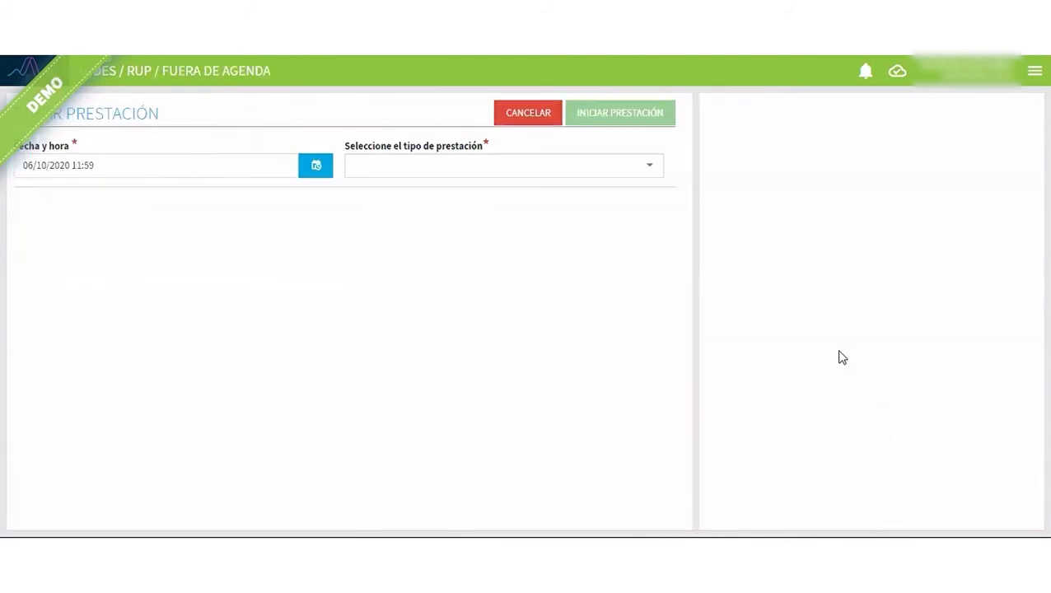
left_click(462, 168)
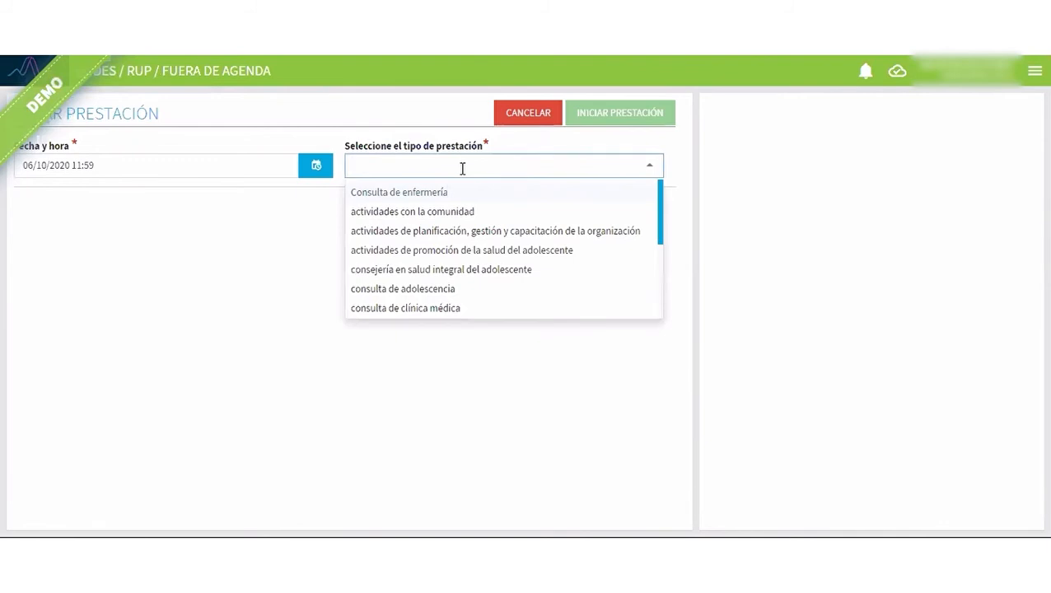
type("se")
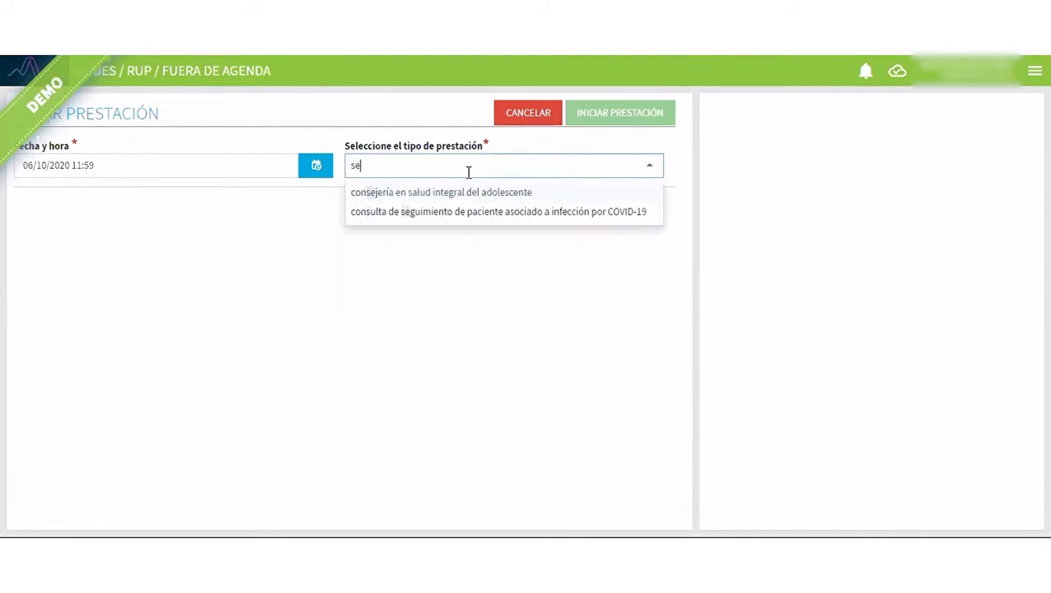
type("g")
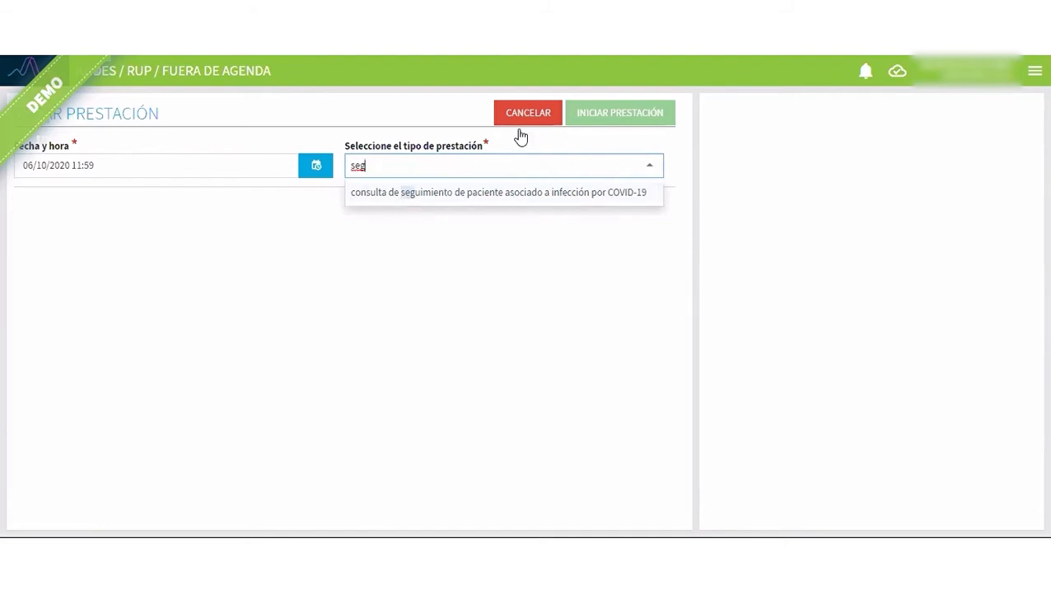
key("Return")
Search the patients for "ejemplo", select the 34-year-old female example patient and start the consultation.
type("e")
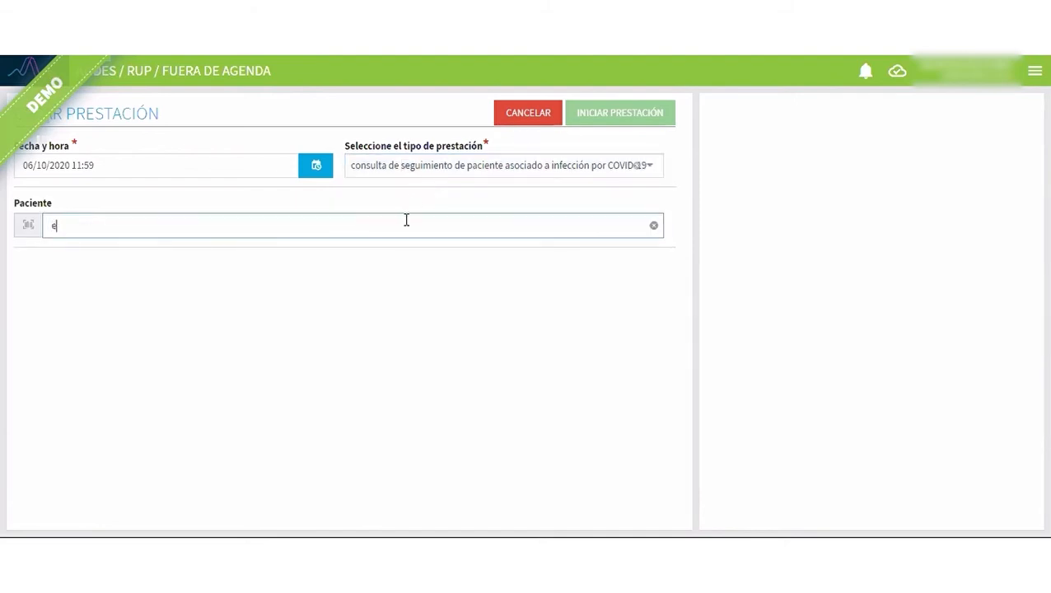
type("jemplo")
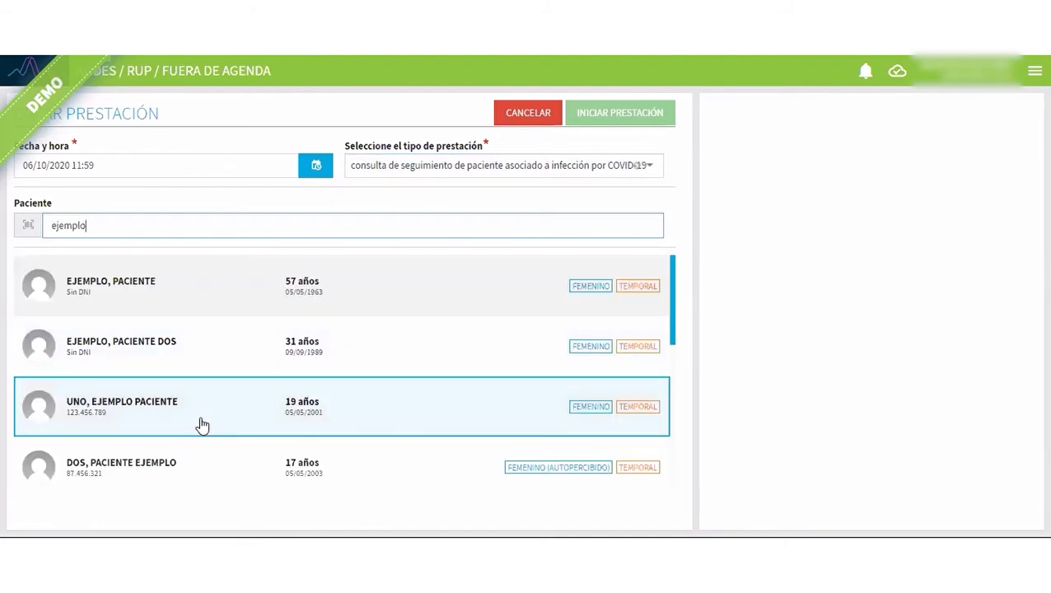
scroll(173, 378, "down", 3)
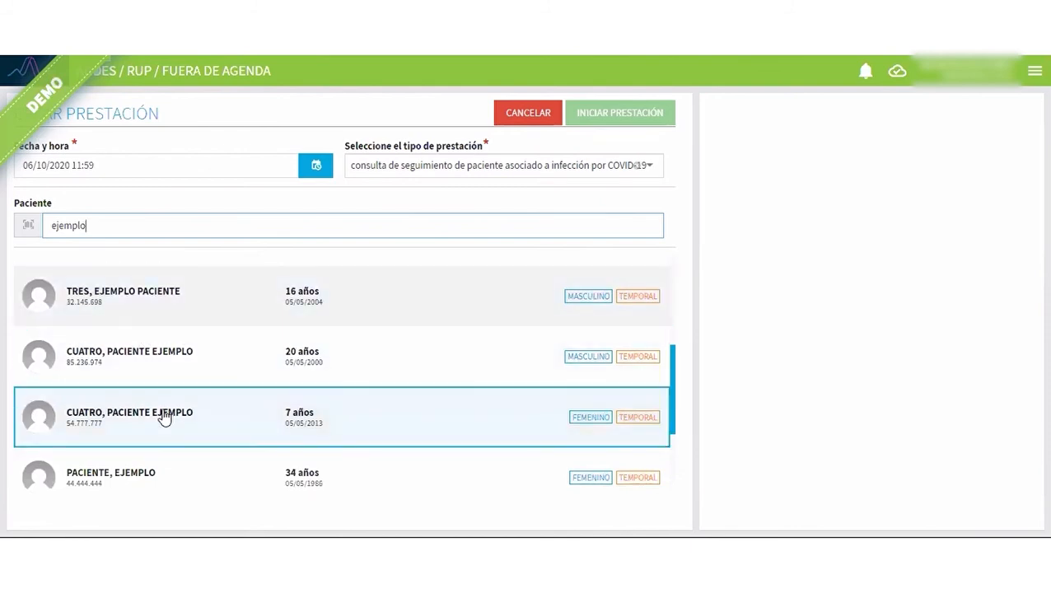
left_click(186, 473)
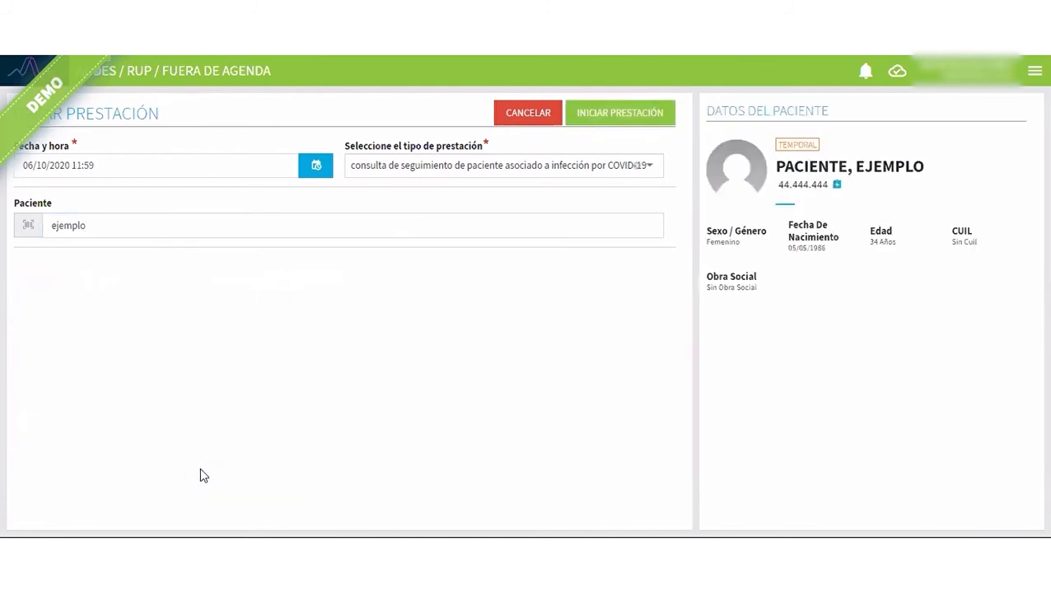
left_click(619, 117)
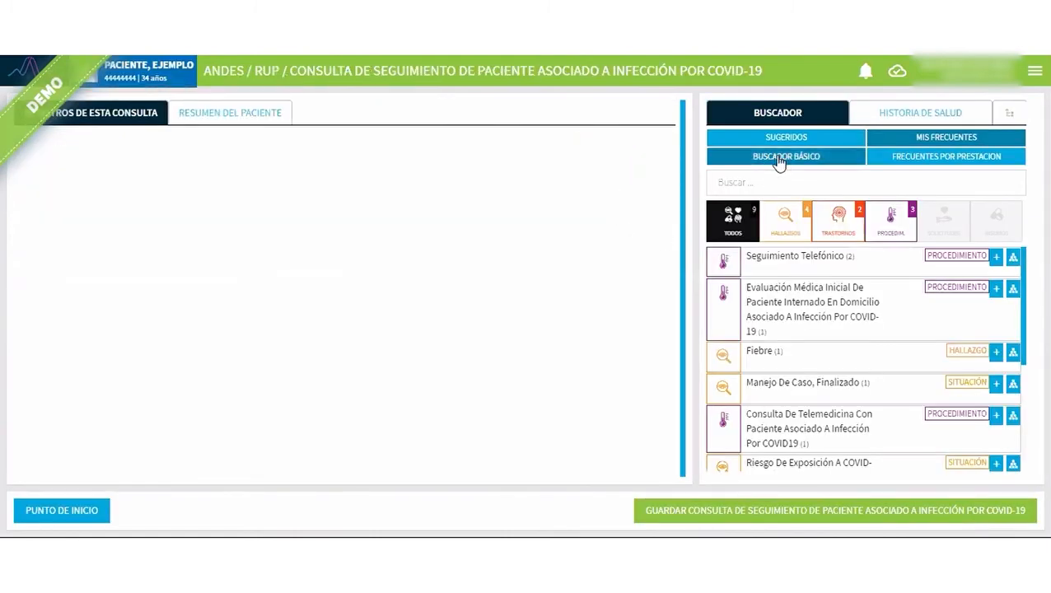
Search the concepts frequent for this service for "test 2019" and register Test Diagnóstico De La Infección Por El 2019-NCoV Negativo.
left_click(744, 183)
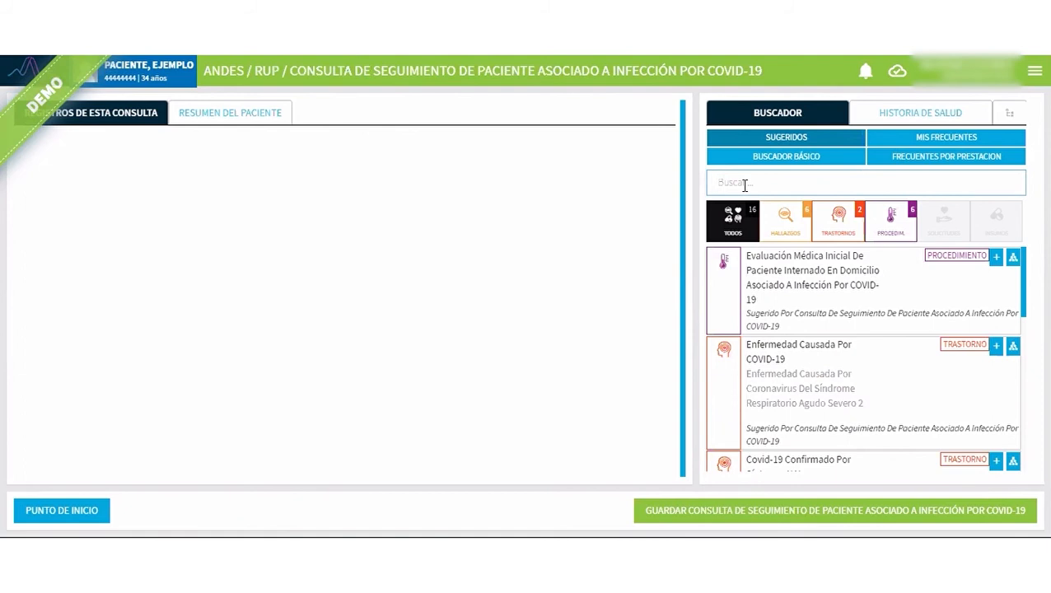
type("test")
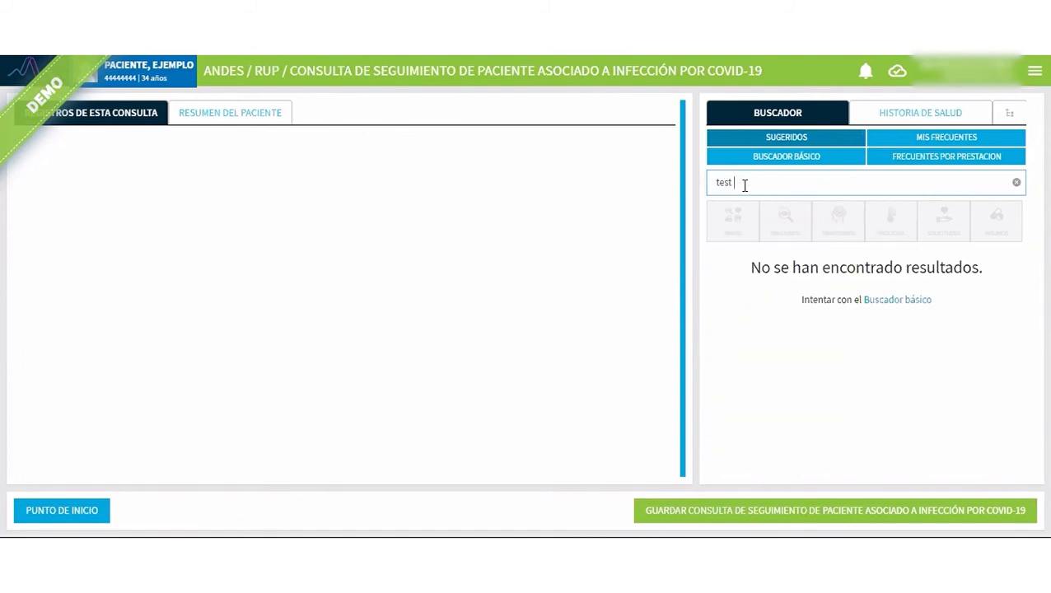
type(" 2019")
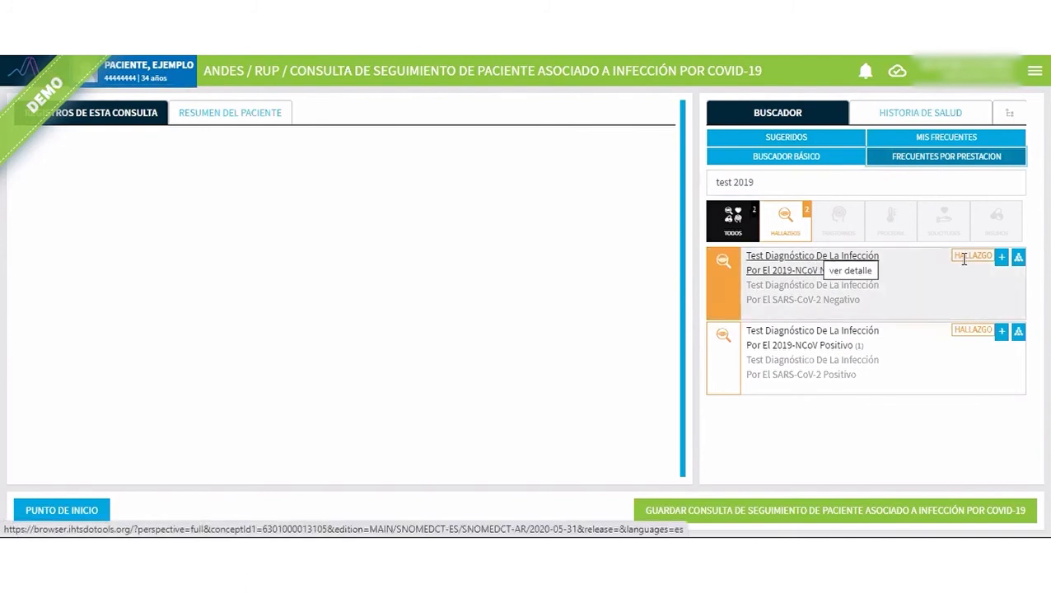
left_click(1001, 258)
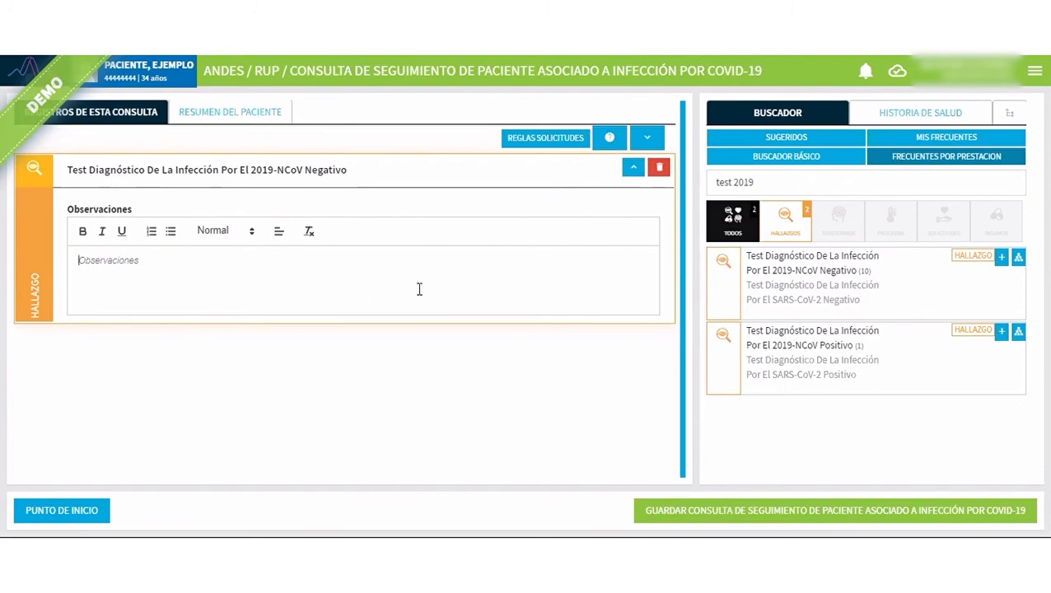
Save and validate the consultation with the negative 2019-NCoV test as main diagnosis, and return to the start page.
left_click(743, 517)
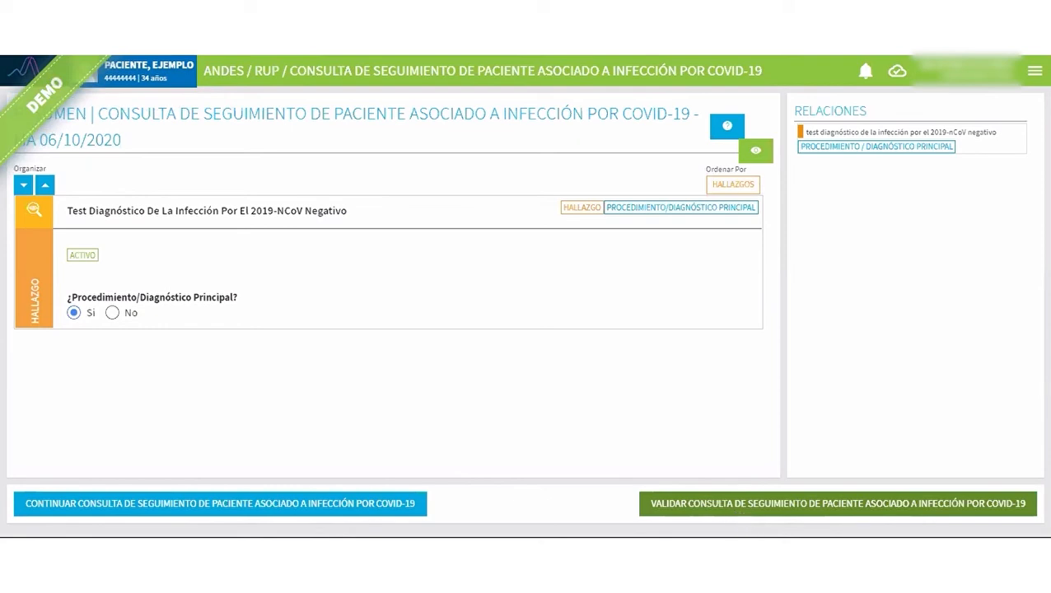
left_click(734, 510)
left_click(611, 361)
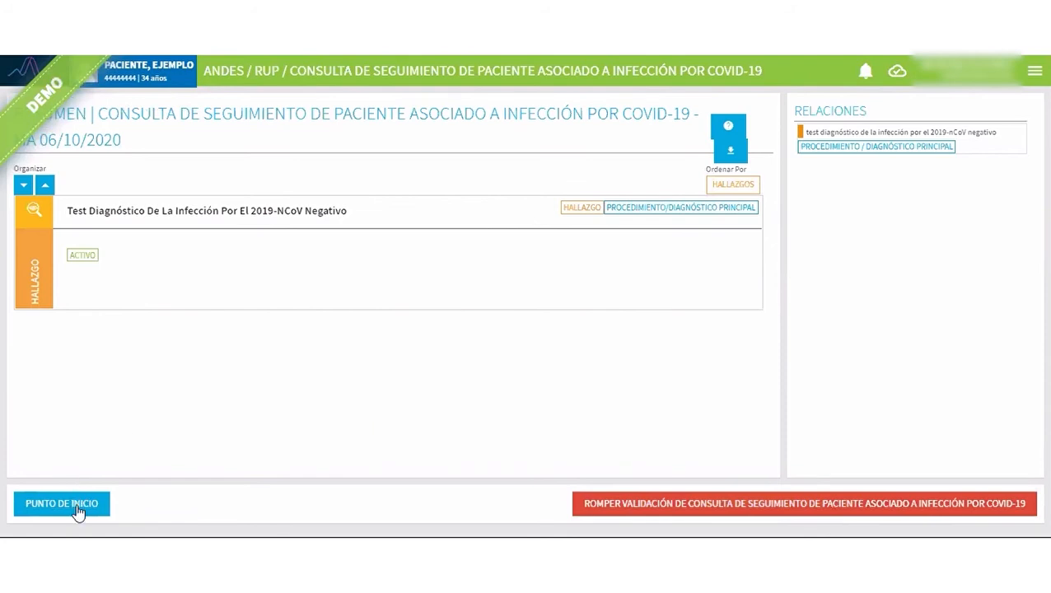
left_click(76, 508)
List the out-of-agenda patients and begin another out-of-agenda service of type consulta de seguimiento de paciente asociado a infección por COVID-19.
left_click(211, 287)
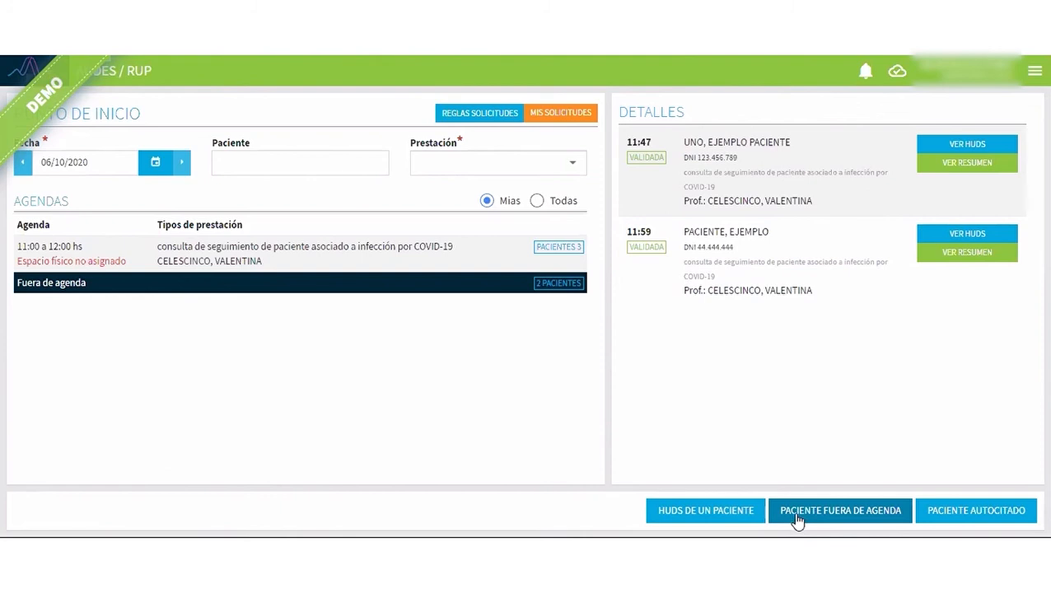
left_click(799, 519)
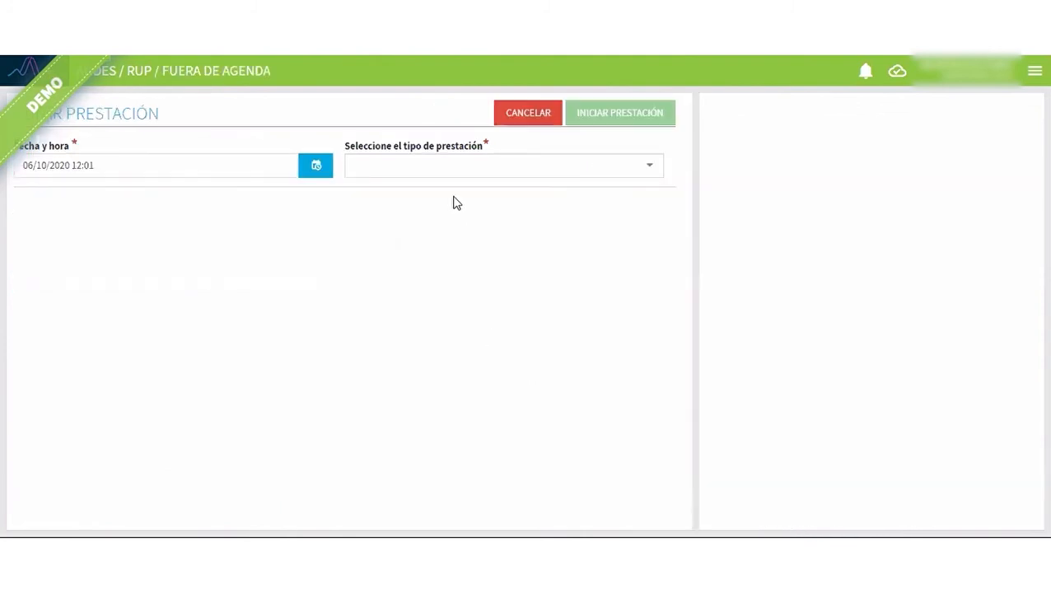
left_click(442, 166)
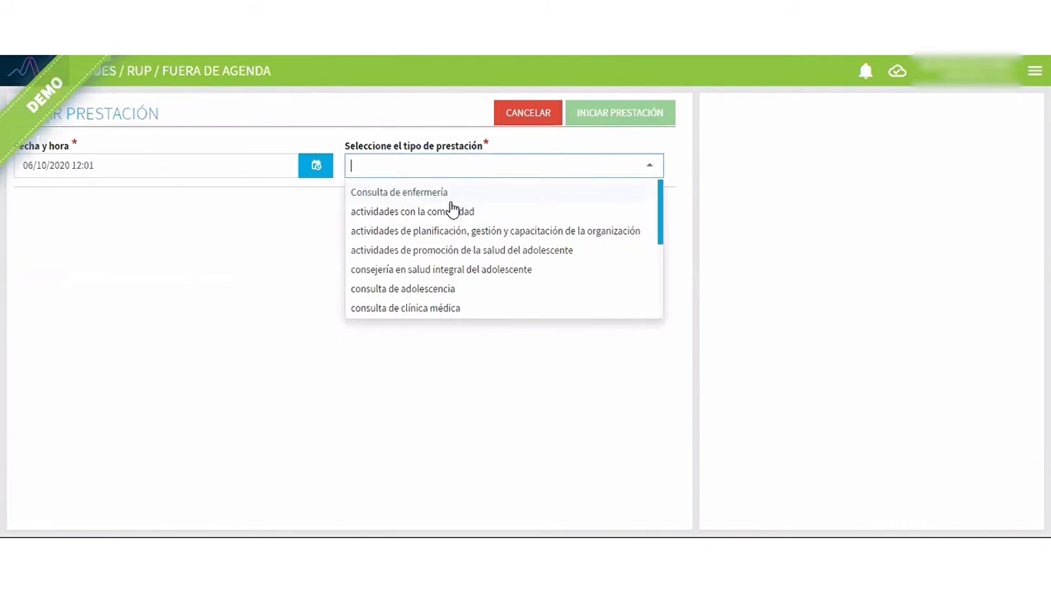
type("seg")
left_click(456, 198)
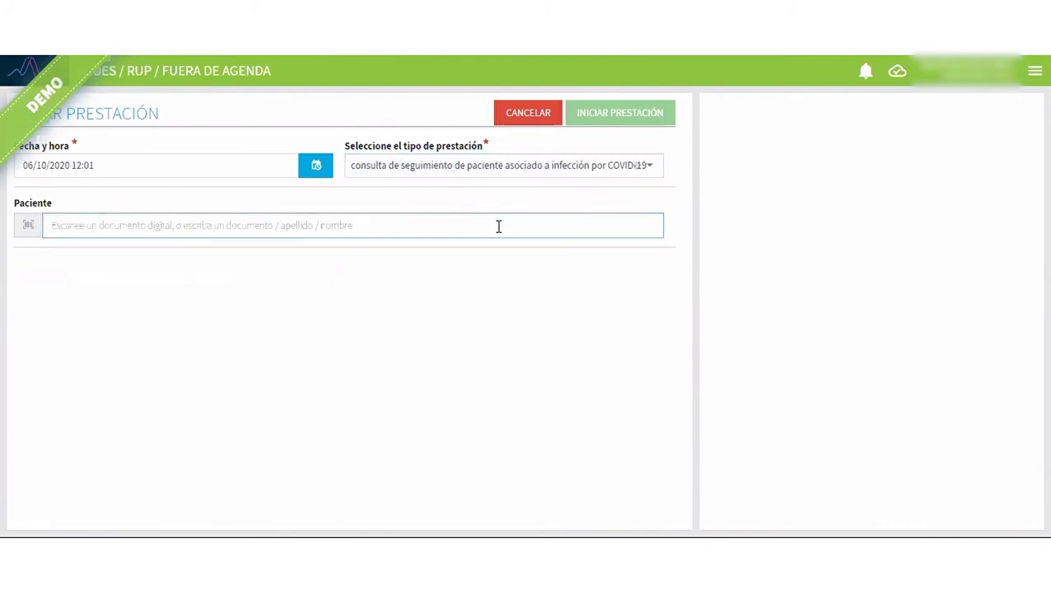
Find the 57-year-old example patient by searching for "ejemplo", select her and start the consultation.
type("ej")
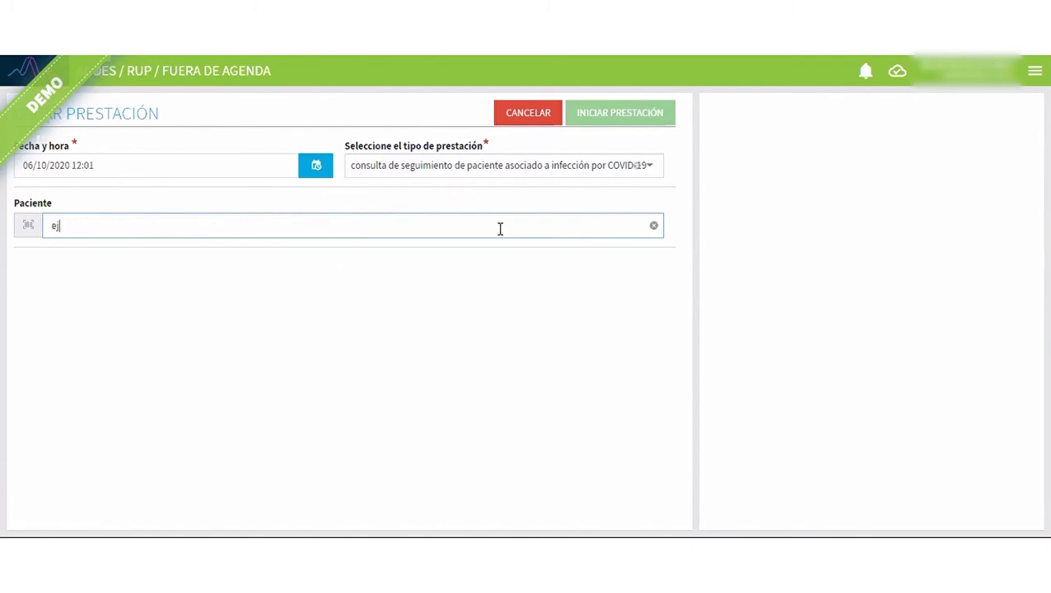
type("emplo")
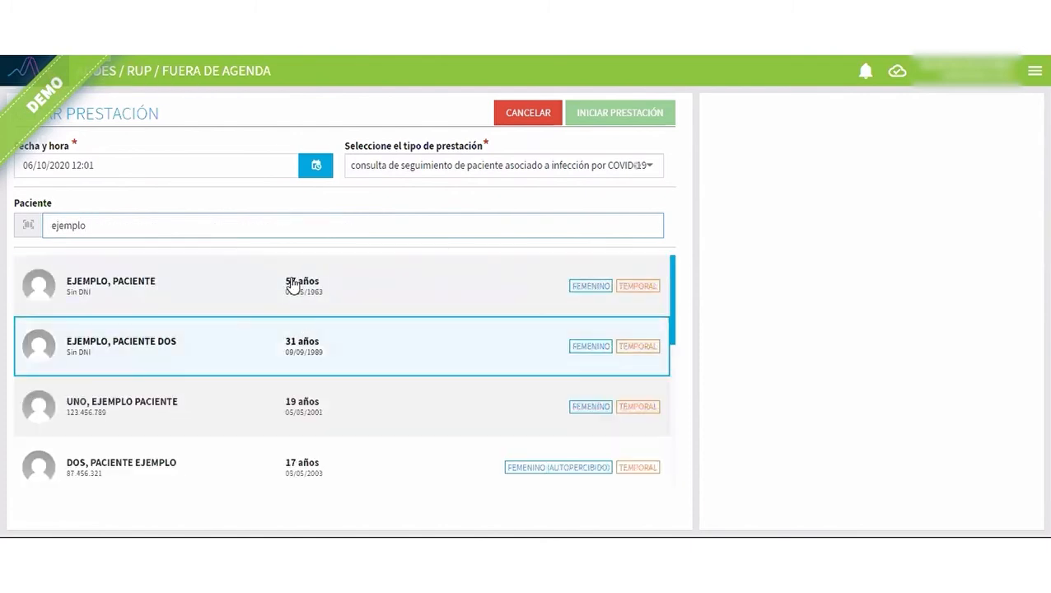
left_click(294, 305)
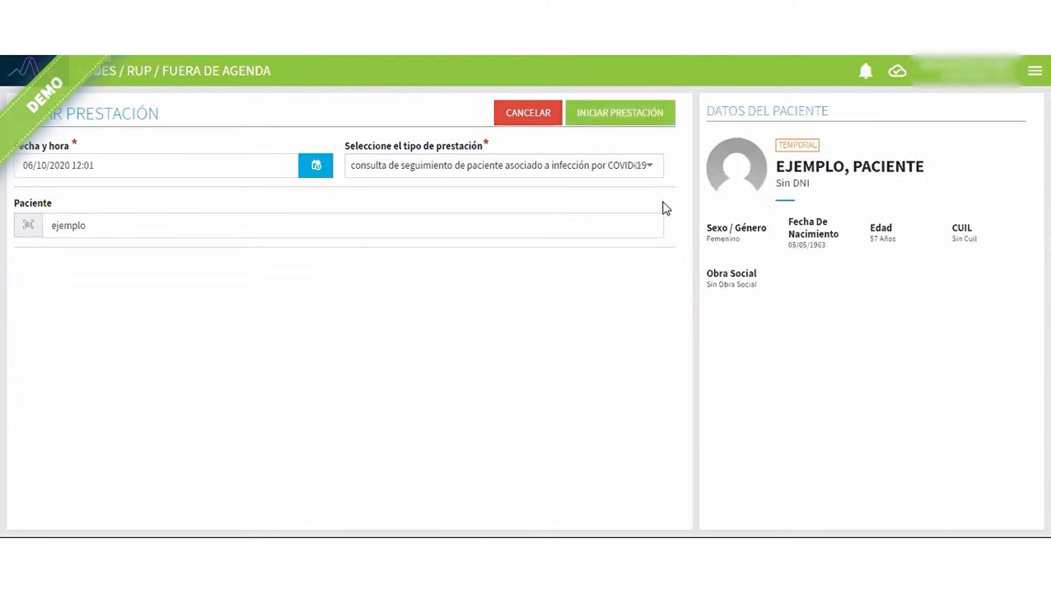
left_click(646, 121)
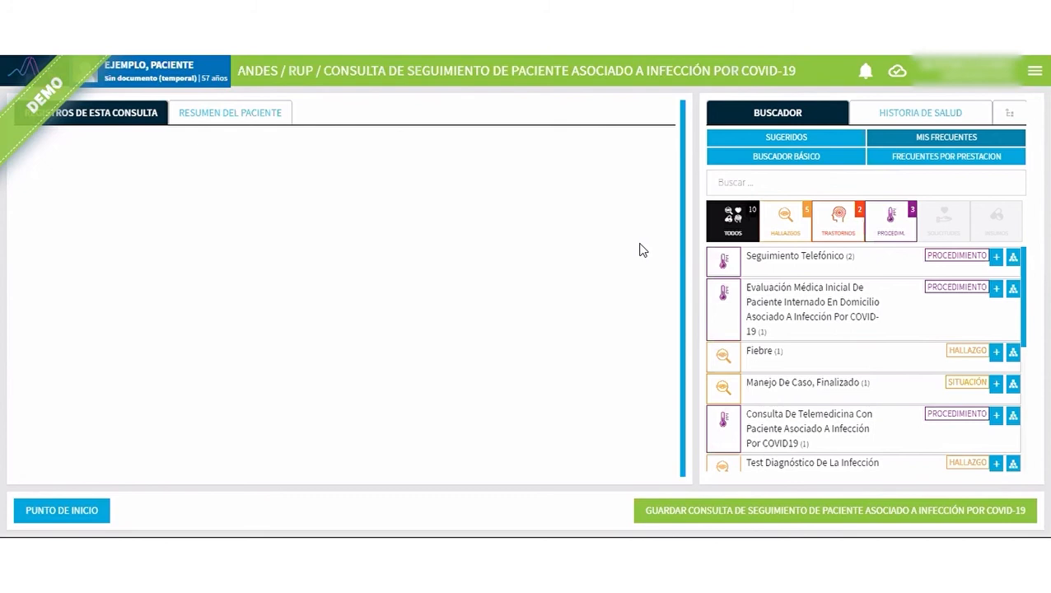
Find "alta pac" among the suggested concepts, register Alta De Paciente Internado En Domicilio Asociado A Infección Por COVID-19, and collapse its record.
left_click(757, 183)
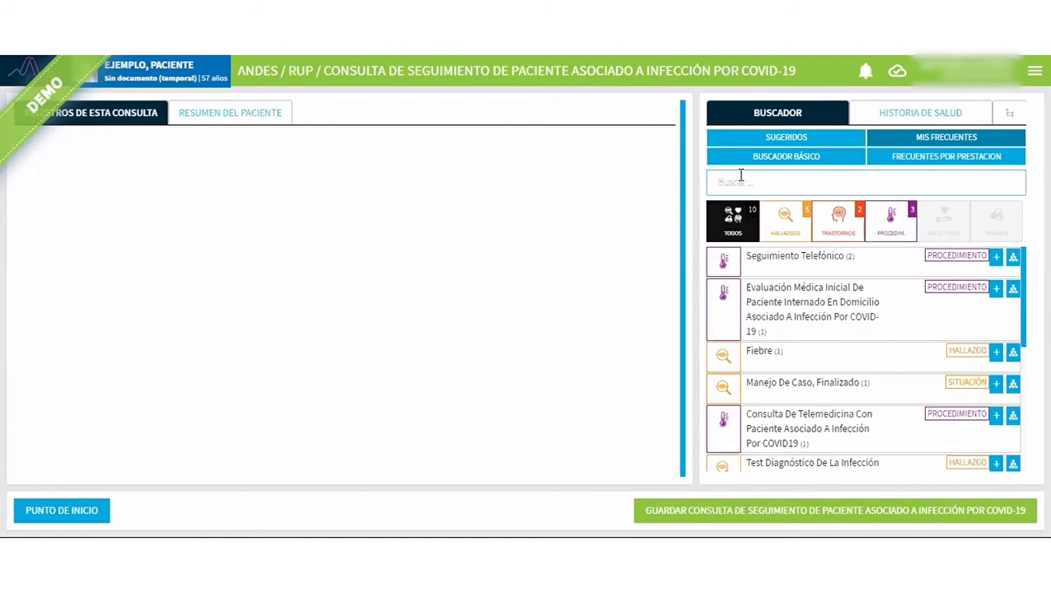
type("alta pac")
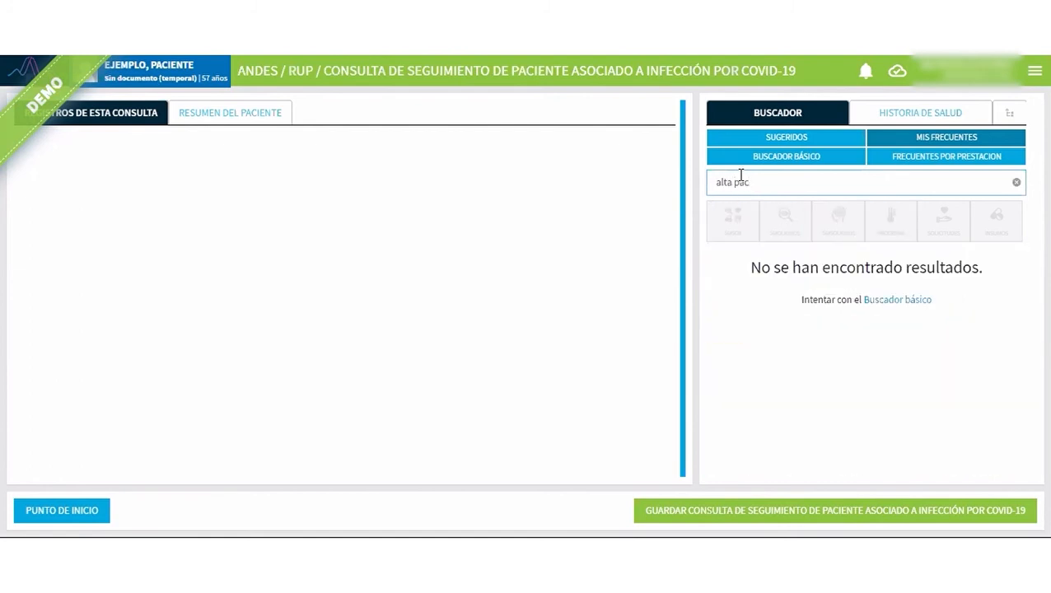
left_click(770, 137)
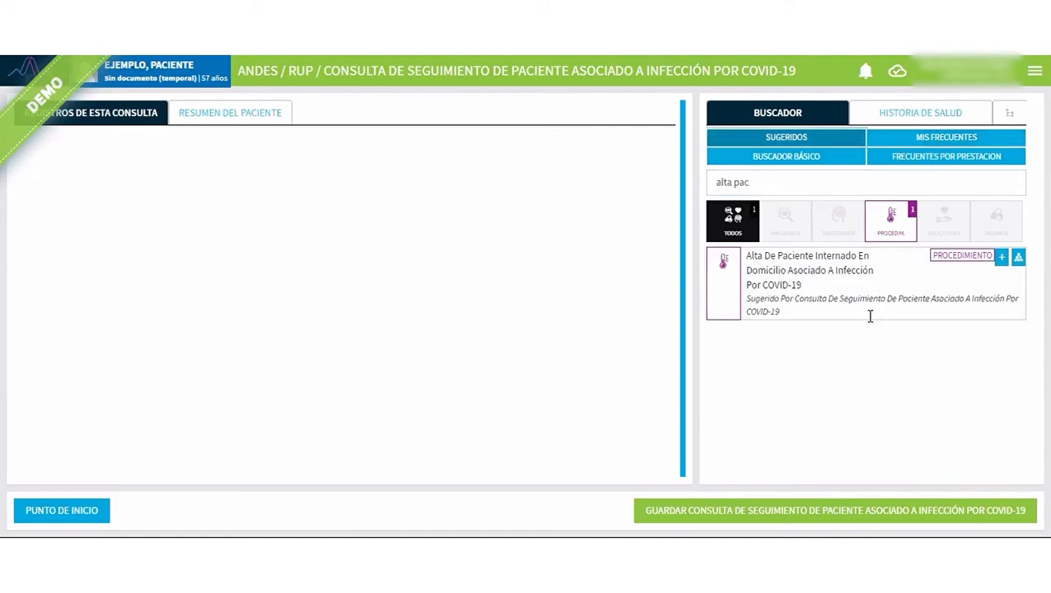
left_click(1002, 258)
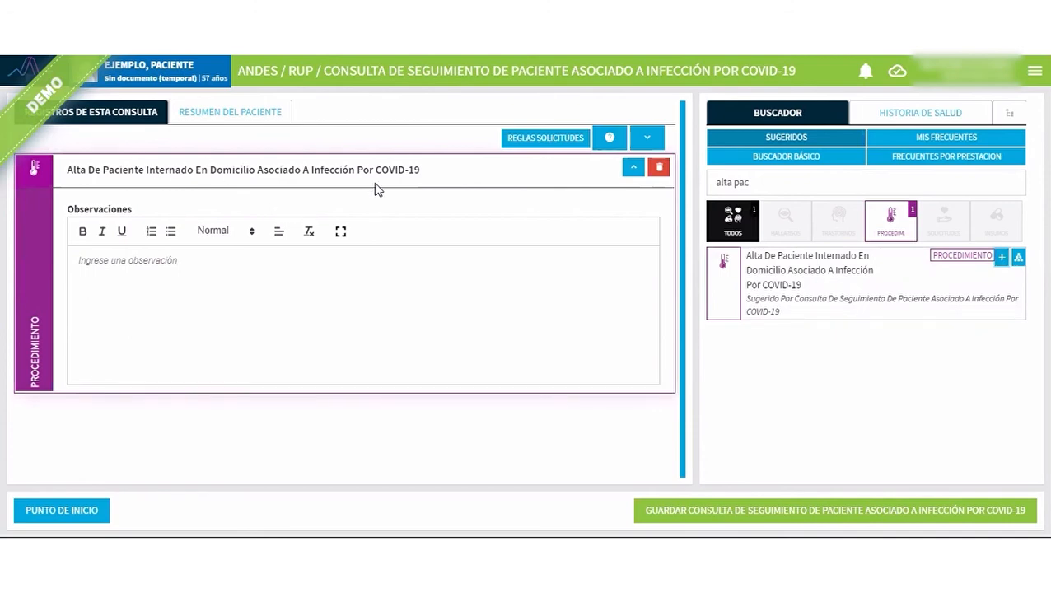
left_click(753, 181)
triple_click(721, 186)
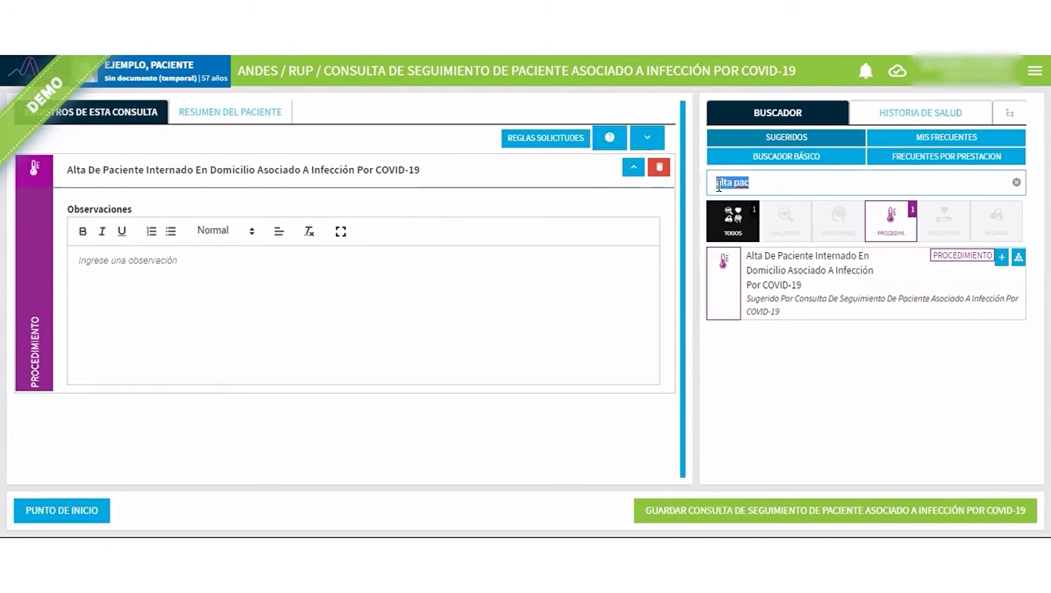
left_click(634, 169)
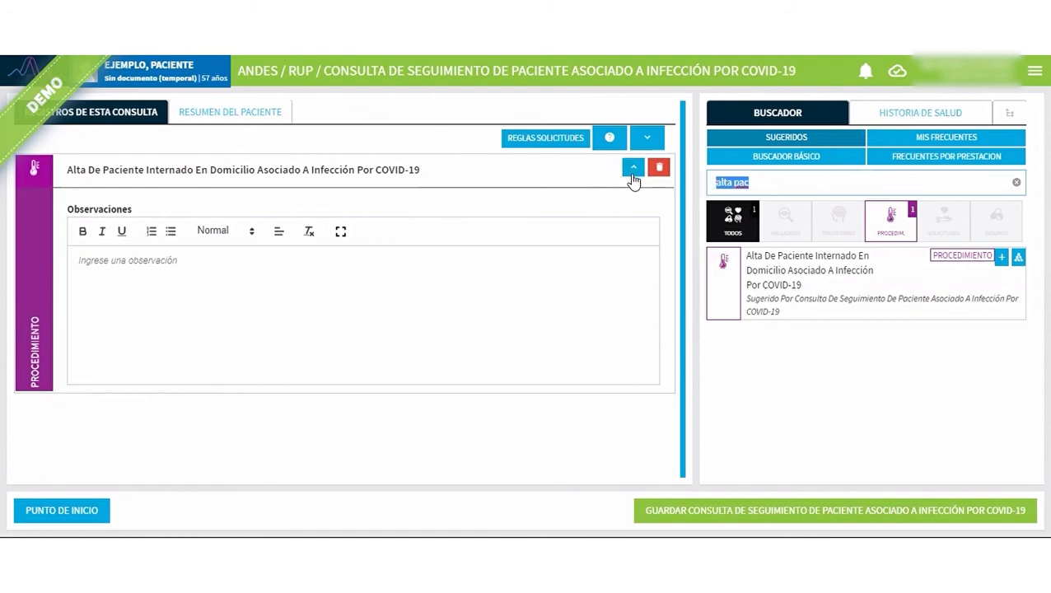
Search for "deriv urg" among the concepts frequently used for this type of service.
triple_click(722, 182)
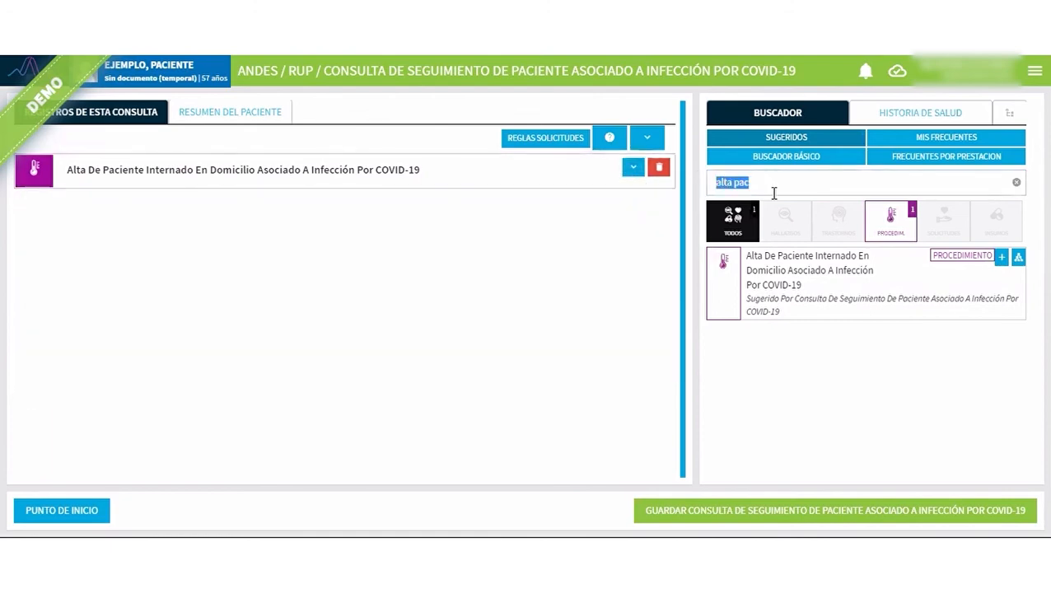
type("derv urg")
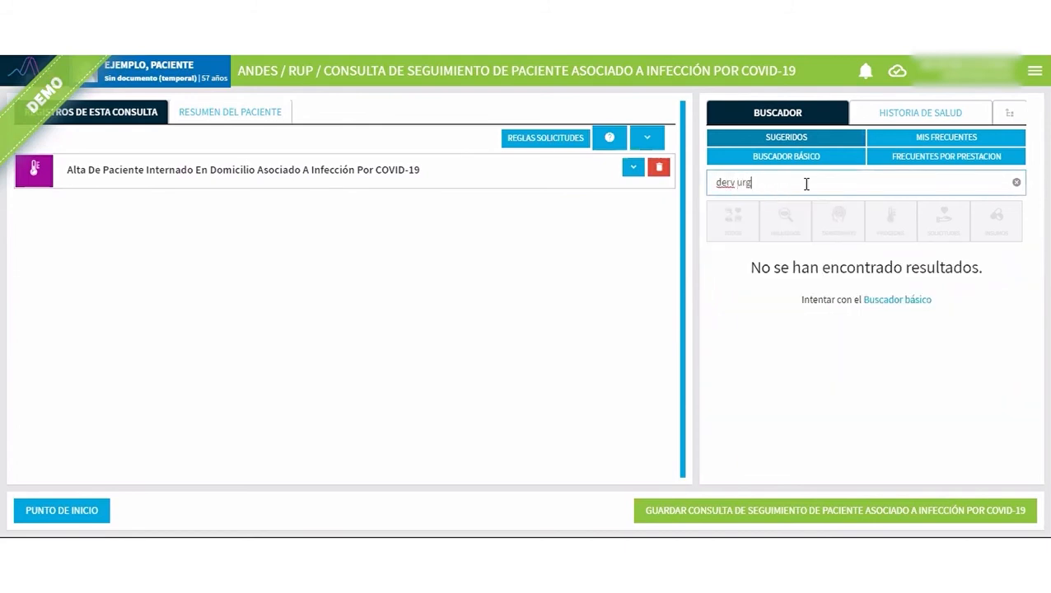
left_click(933, 159)
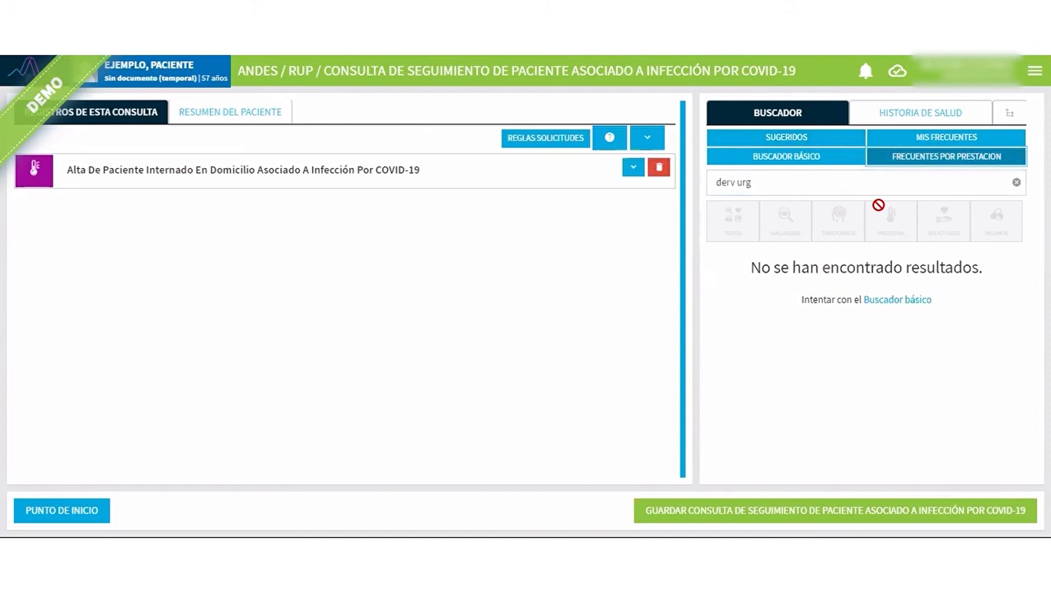
left_click(835, 161)
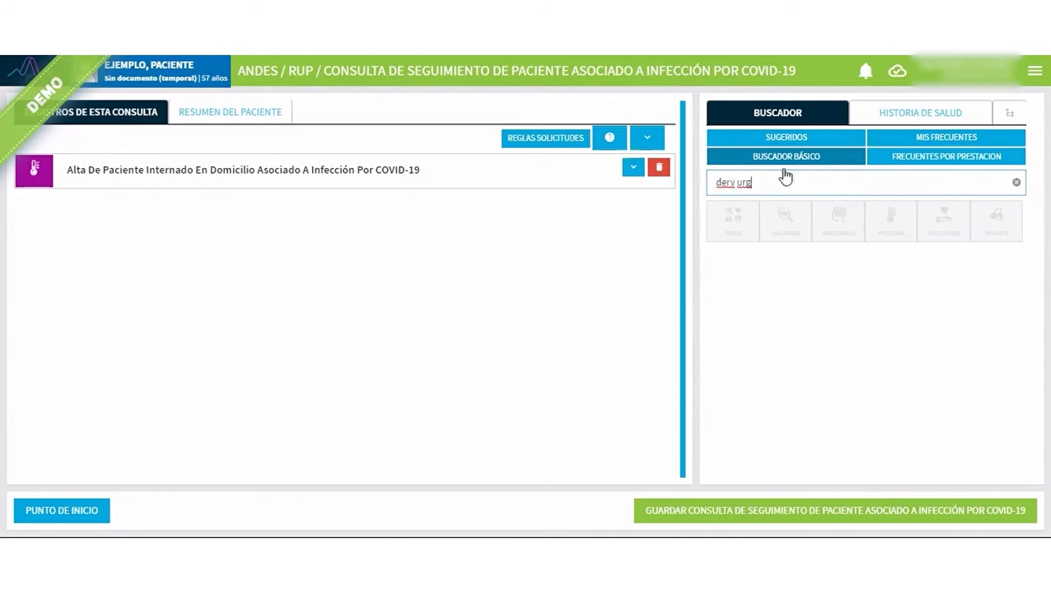
left_click(799, 143)
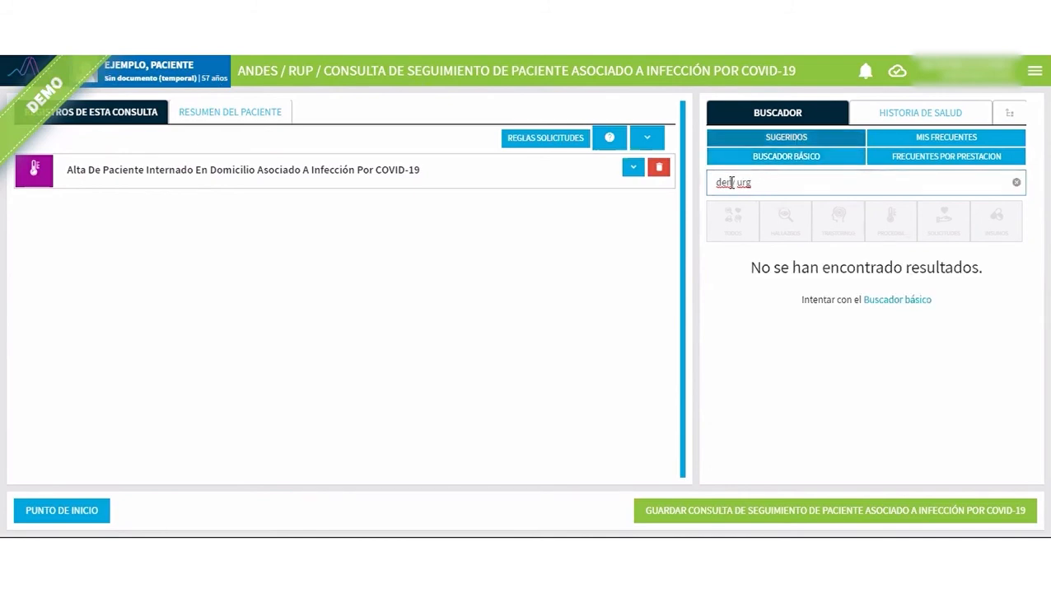
left_click(730, 182)
type("iv")
left_click(918, 164)
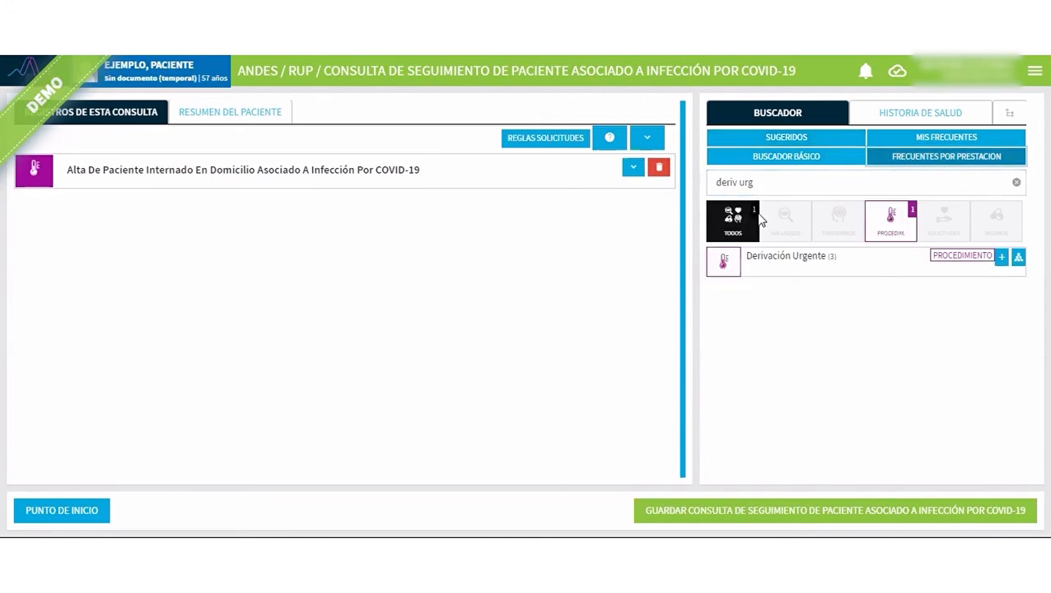
Register the procedure Derivación Urgente in the consultation without observations, and collapse its record.
left_click_drag(715, 182, 757, 179)
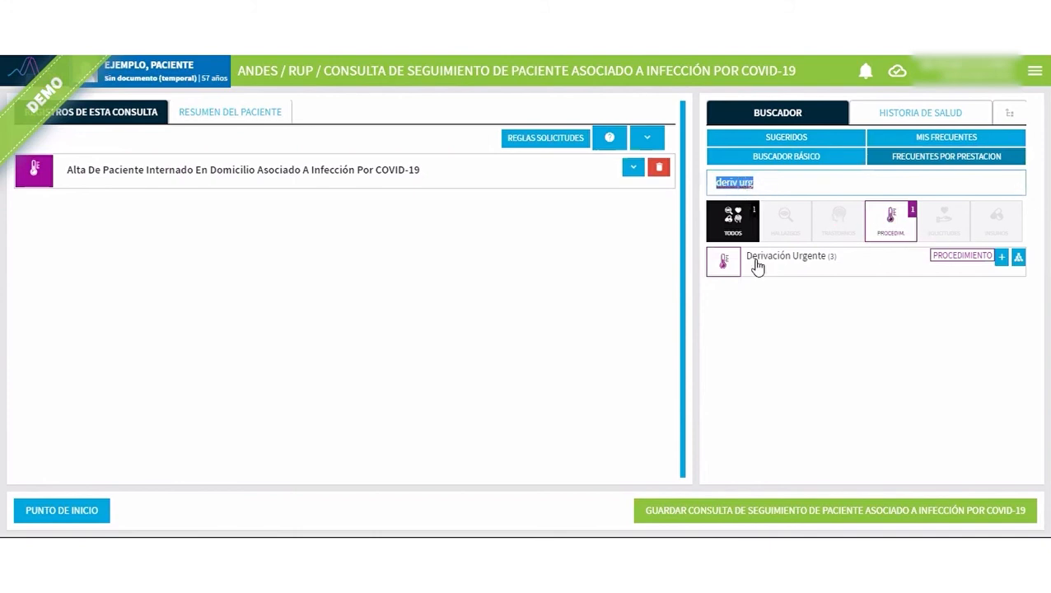
left_click(1002, 258)
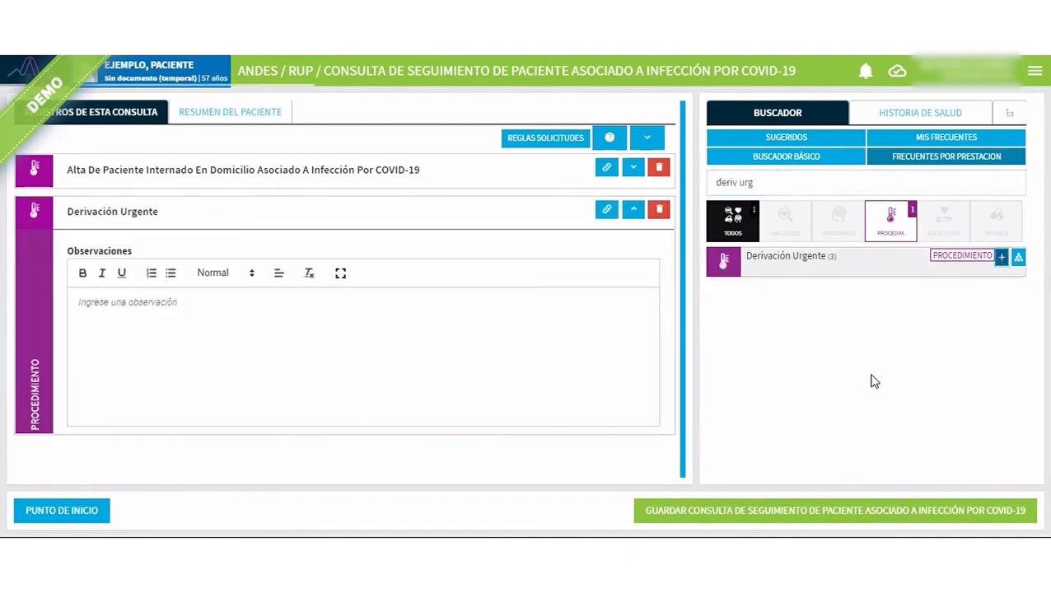
left_click(187, 318)
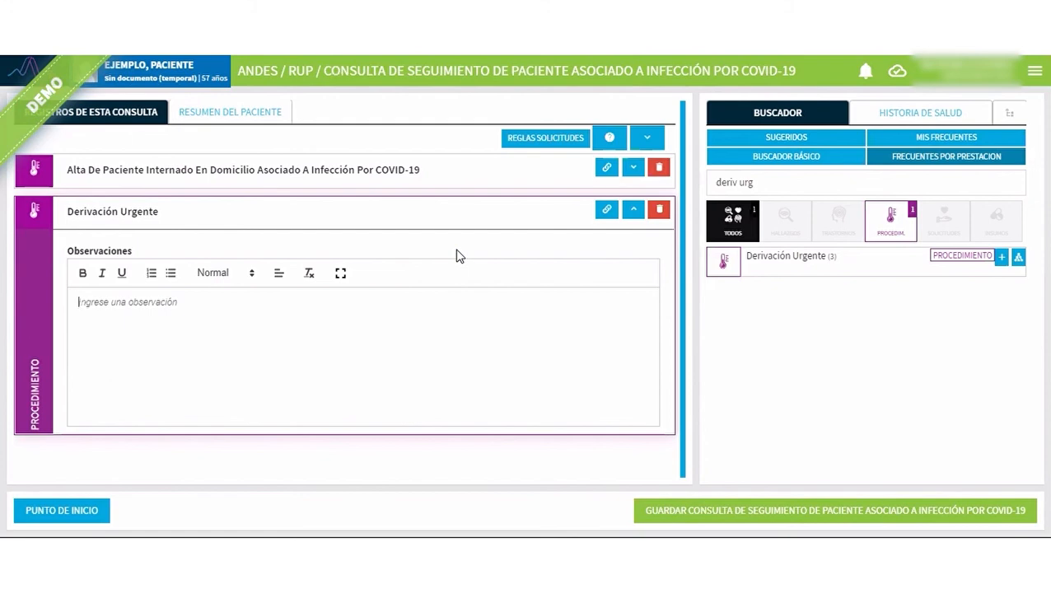
left_click(633, 210)
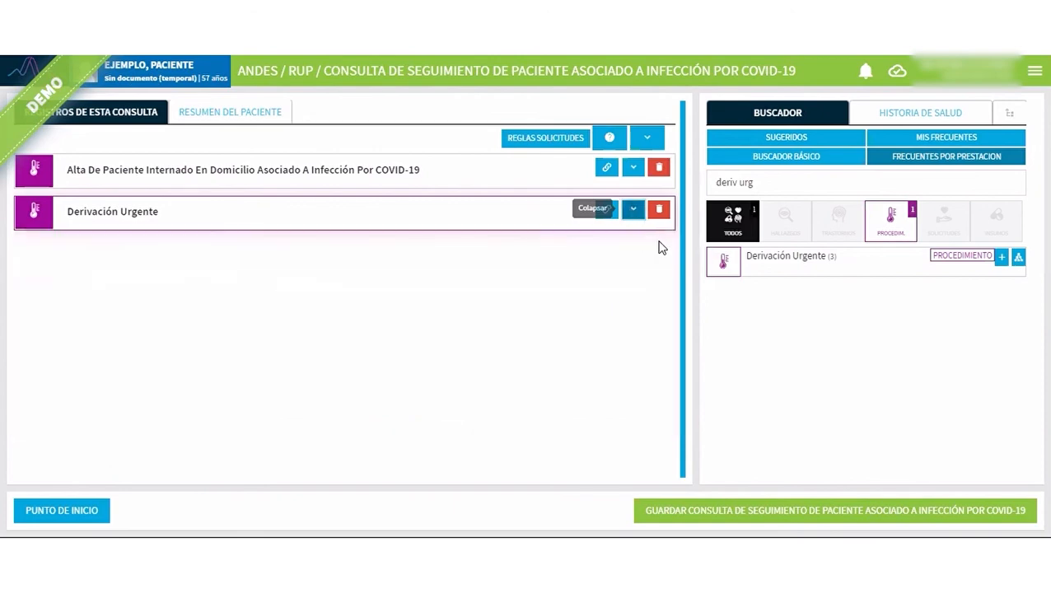
Find "deriv est" among the service's frequent concepts and register Derivación A Establecimiento De Salud.
left_click_drag(756, 183, 717, 206)
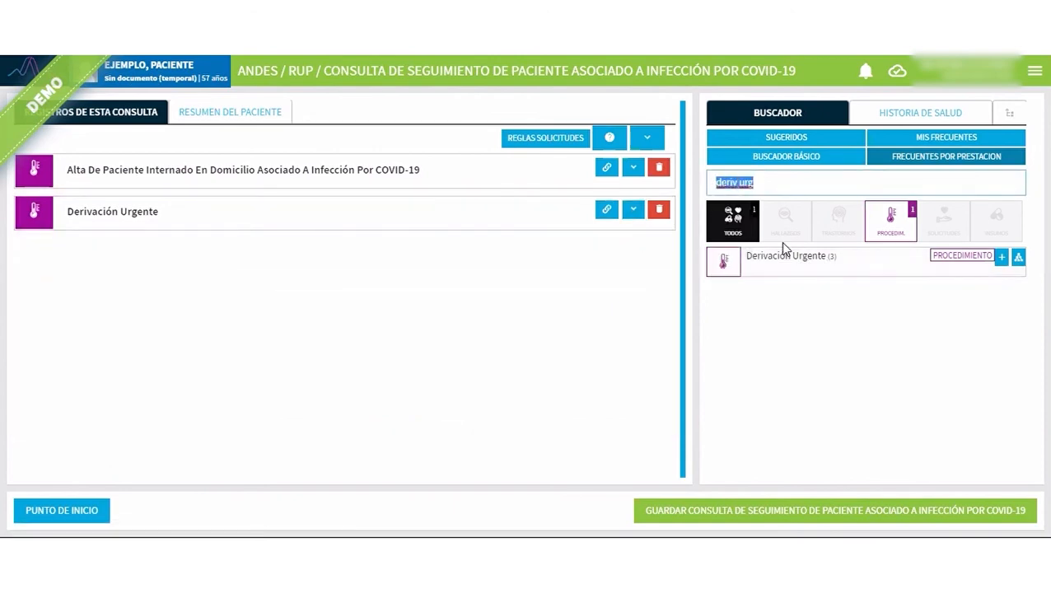
type("deriv est")
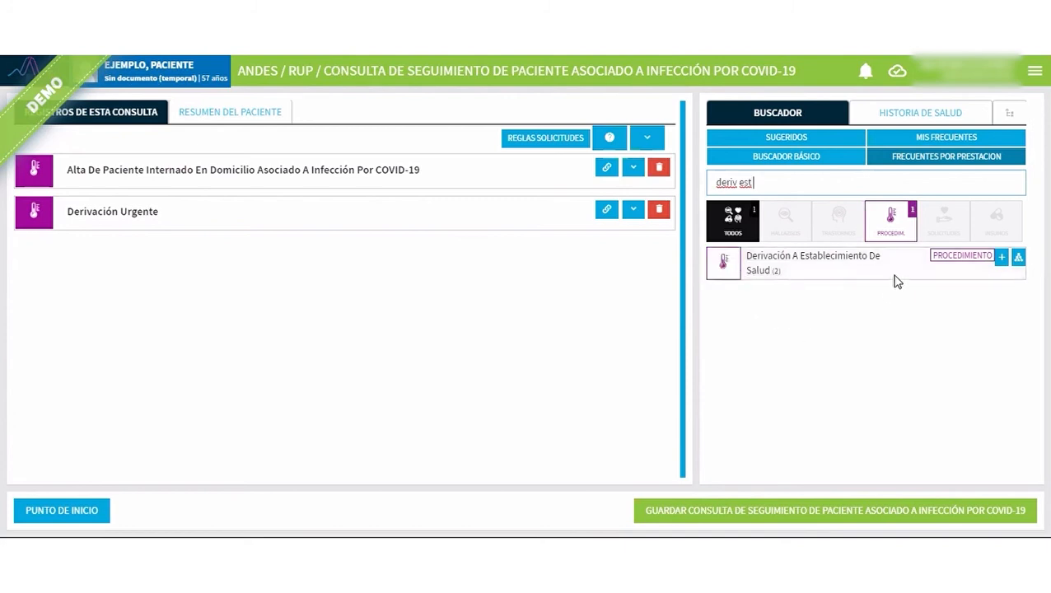
left_click(1002, 258)
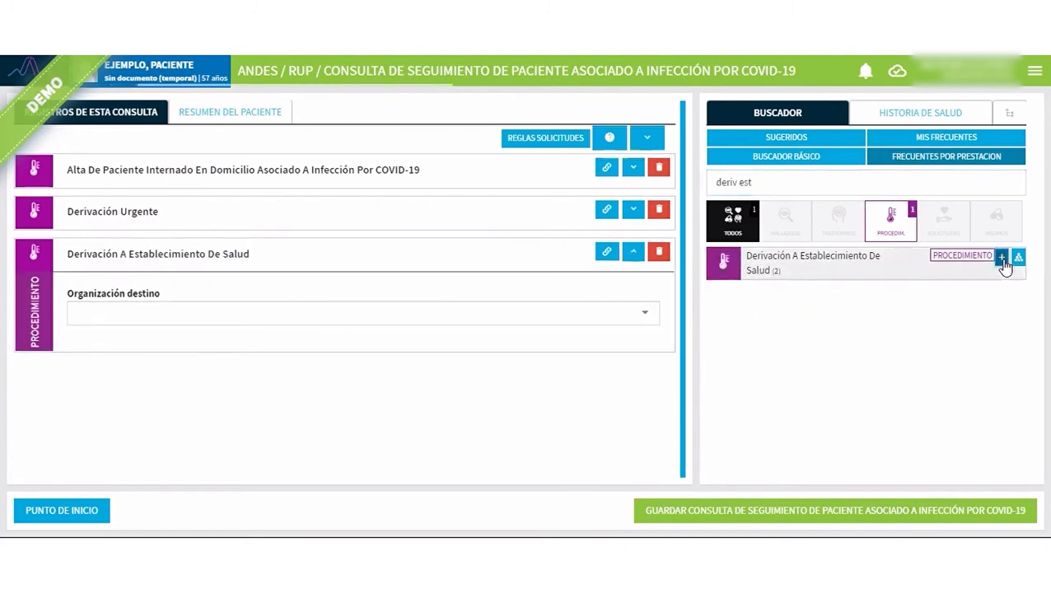
Set the destination organization of the health facility referral to HOSPITAL BOUQUET ROLDAN.
left_click(141, 313)
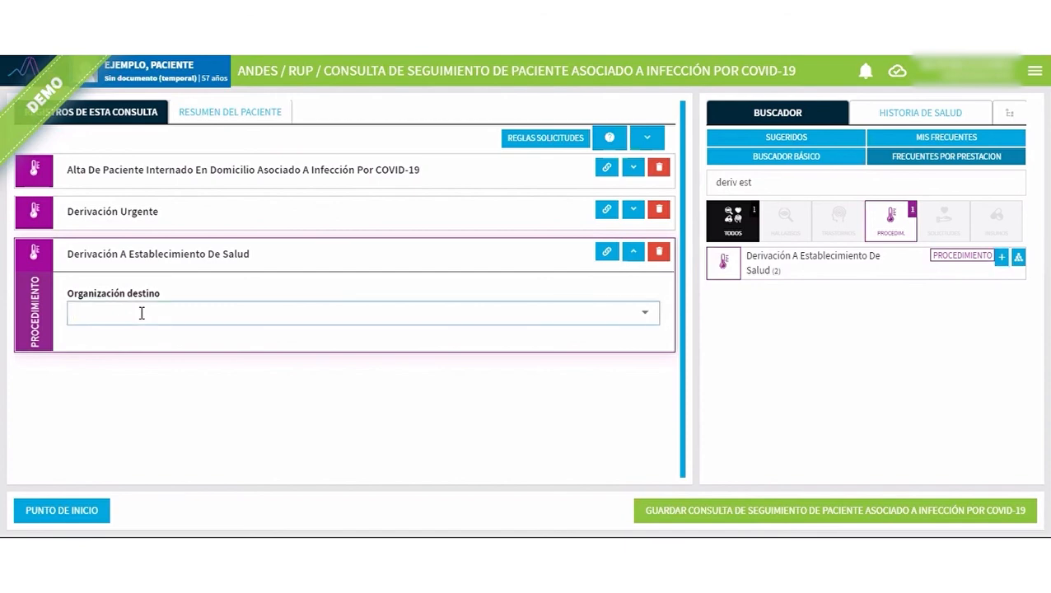
type("bouq")
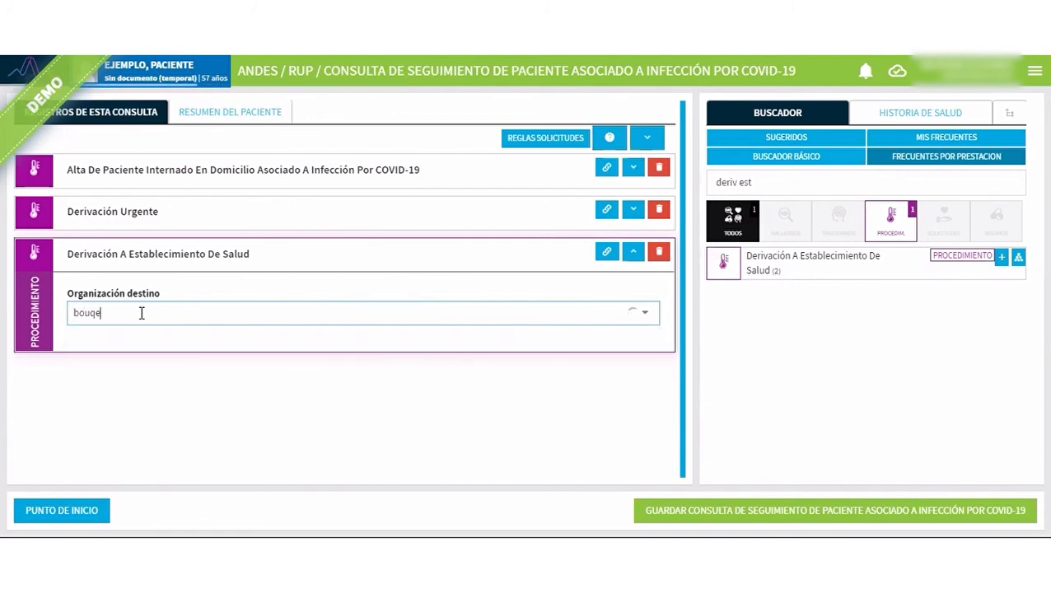
type("ue")
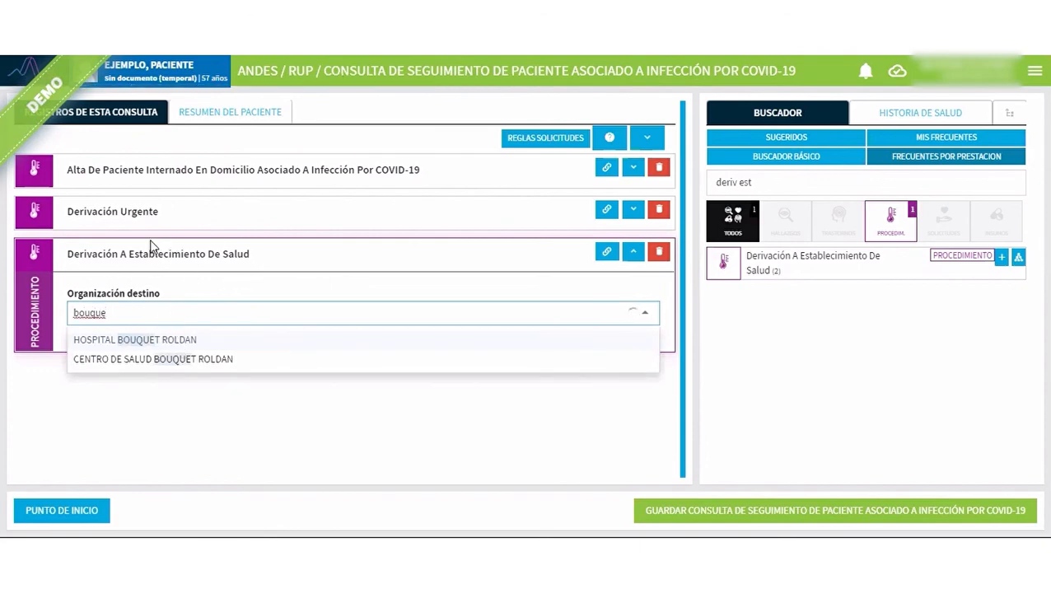
left_click(128, 341)
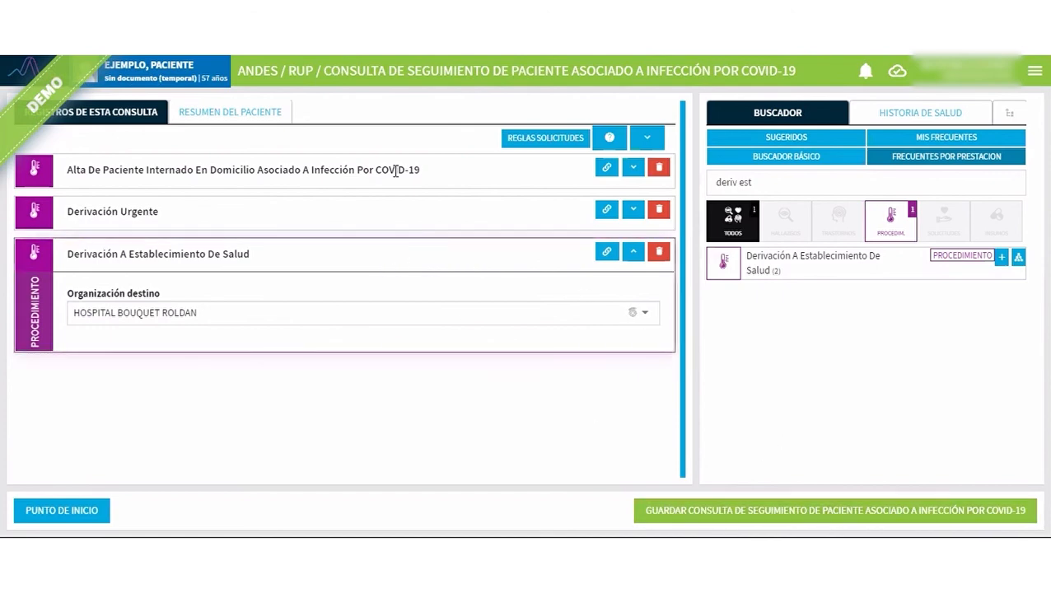
Save the consultation and mark Derivación A Establecimiento De Salud as the main procedure/diagnosis.
left_click(797, 516)
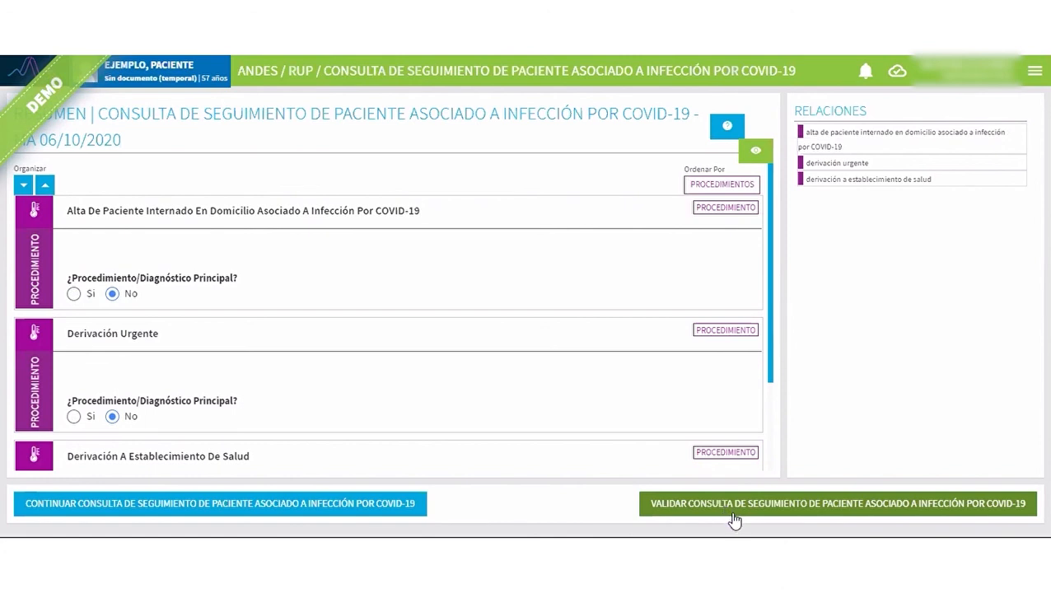
left_click(807, 512)
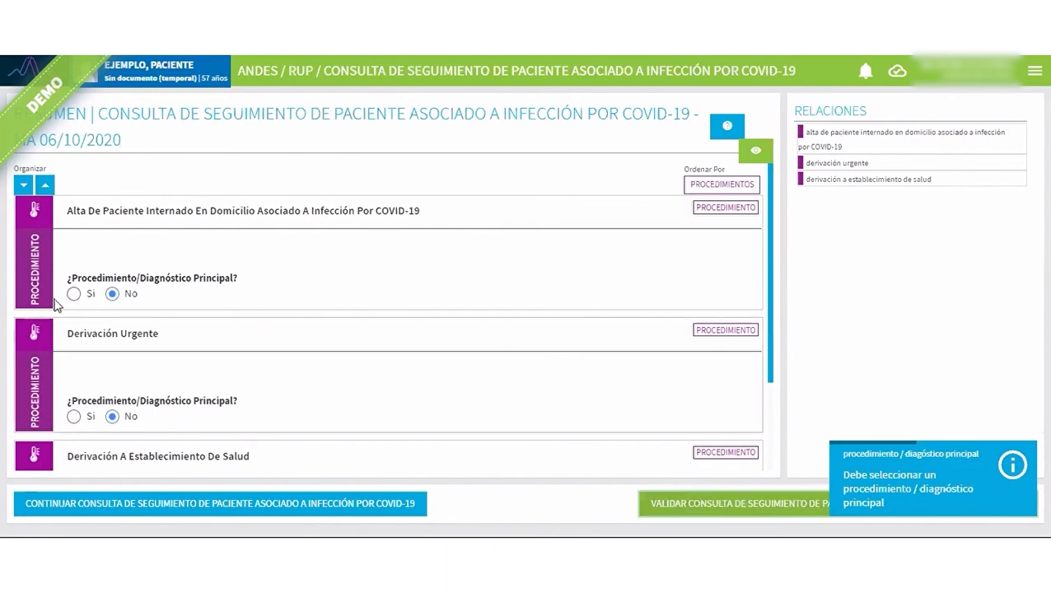
scroll(82, 347, "down", 3)
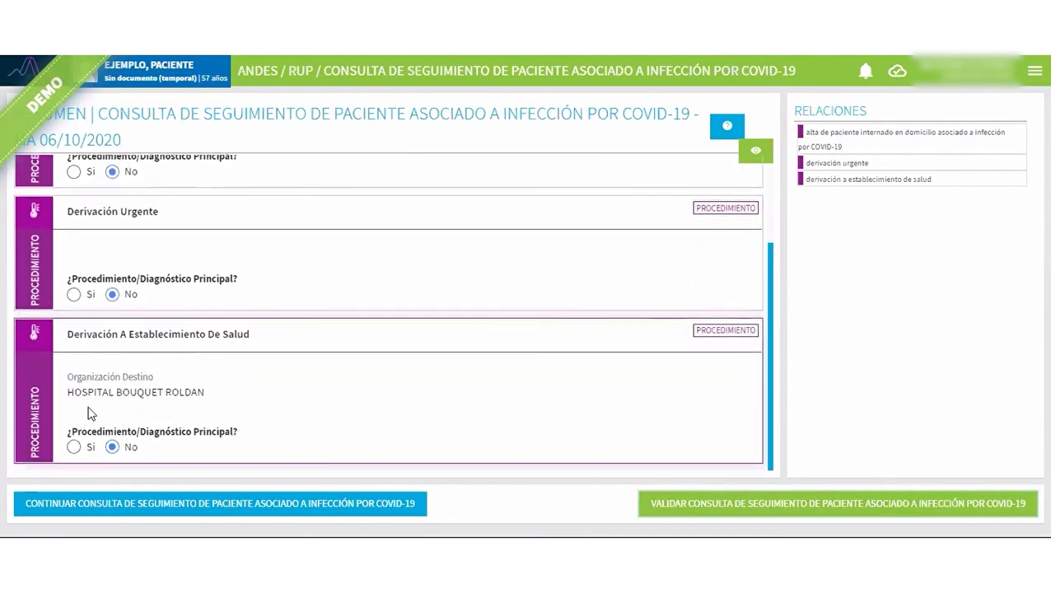
left_click(74, 447)
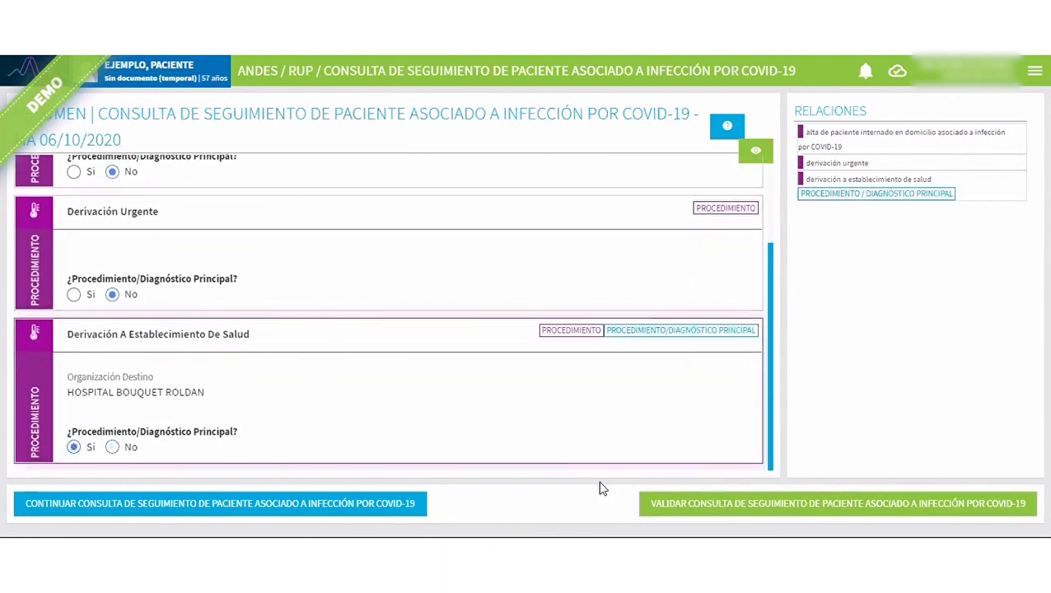
Validate the consultation with its referrals, confirm the validation, and return to the start page.
left_click(807, 503)
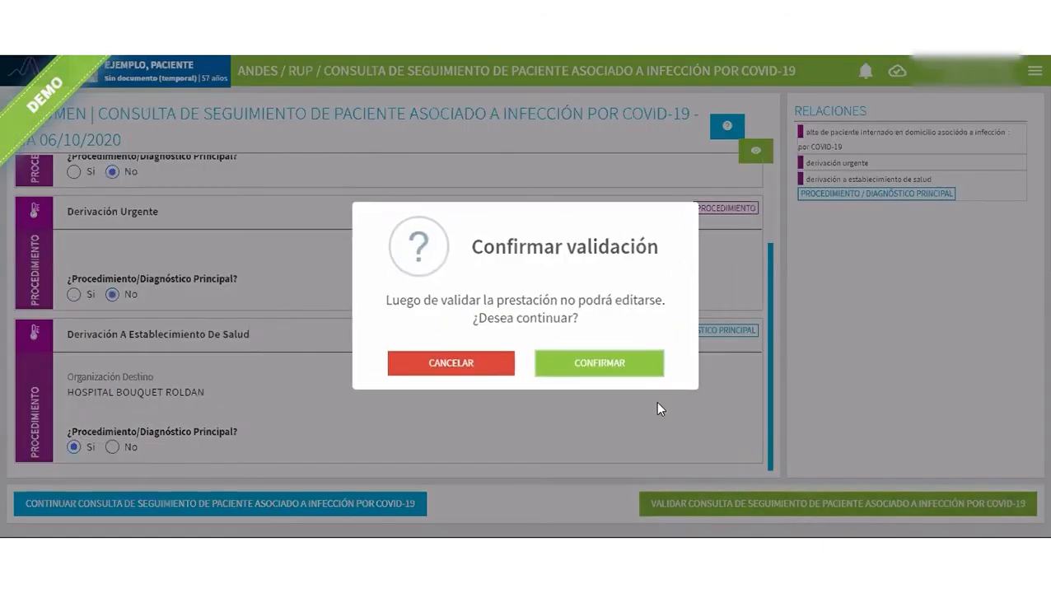
left_click(615, 369)
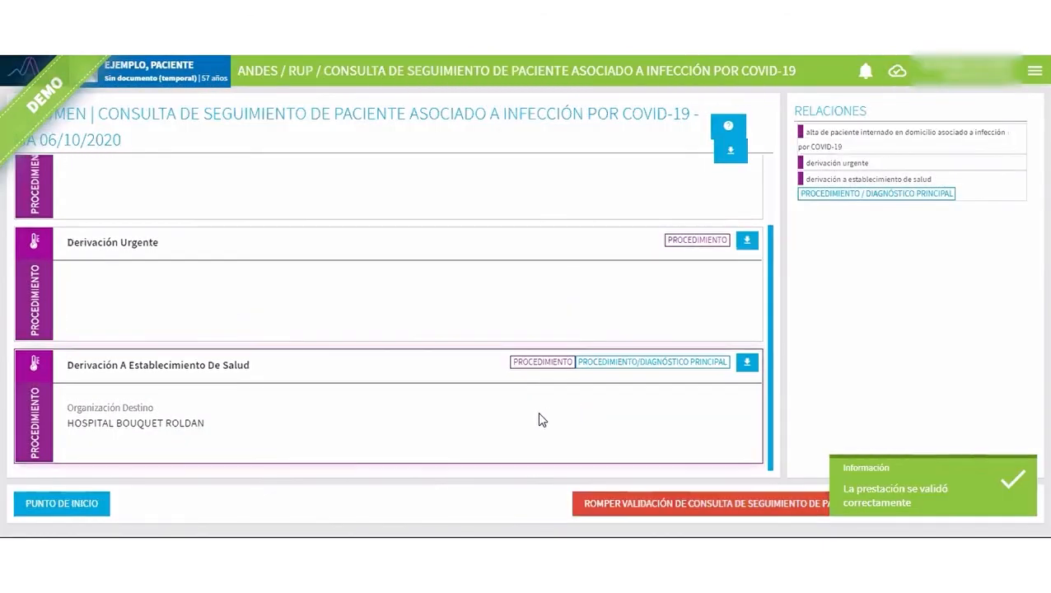
left_click(87, 504)
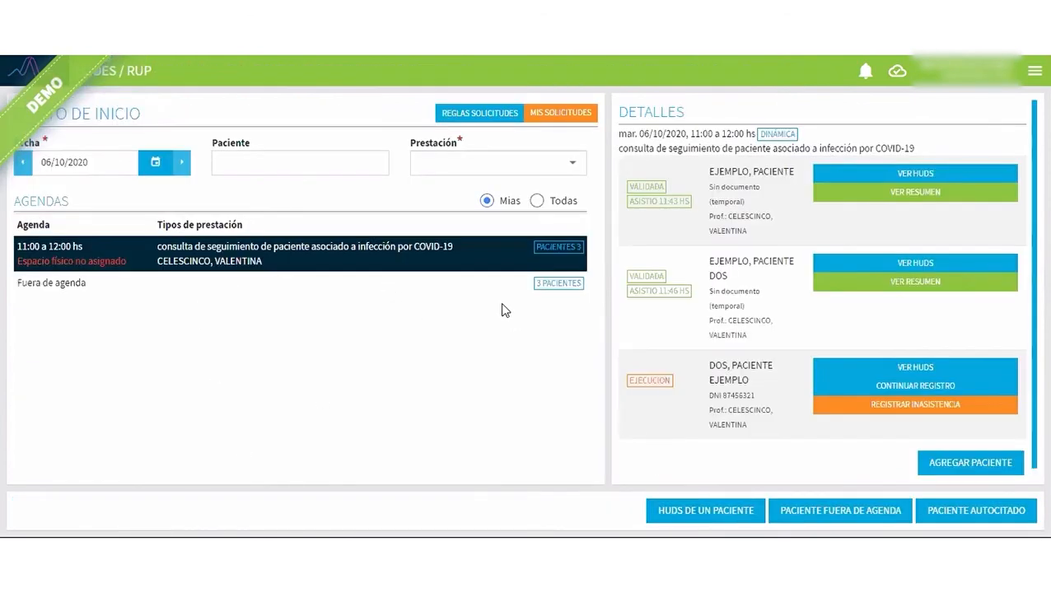
List the out-of-agenda patients and begin an out-of-agenda service of type consulta de seguimiento de paciente asociado a infección por COVID-19.
left_click(495, 284)
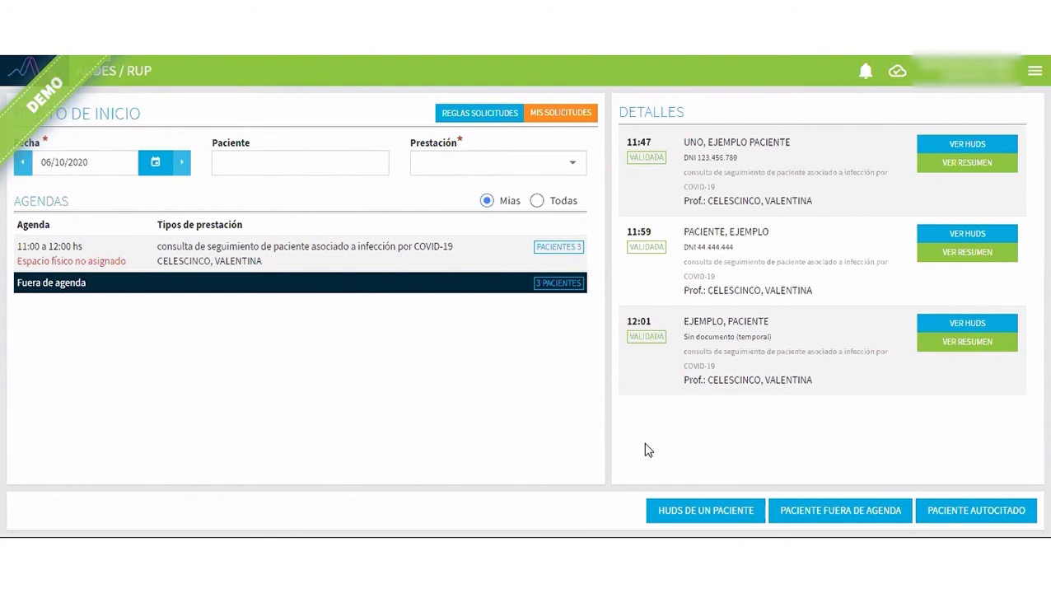
left_click(808, 510)
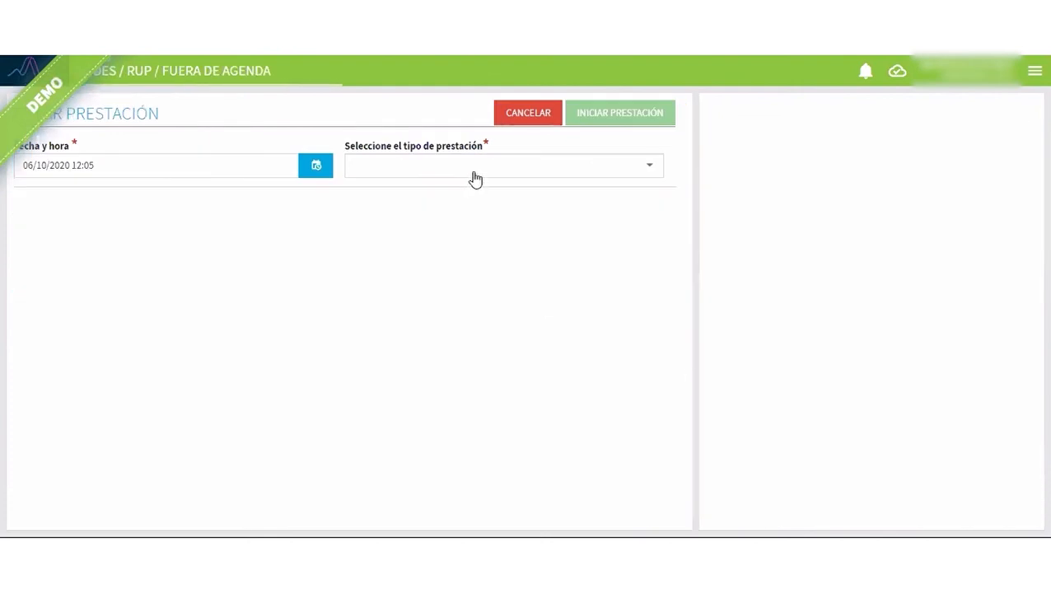
left_click(498, 168)
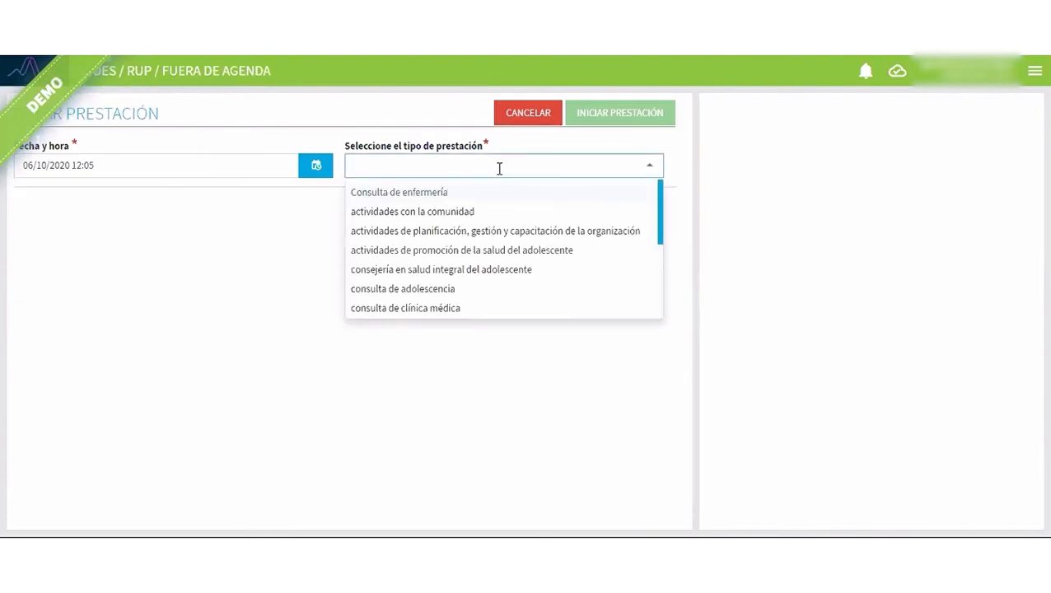
type("seg")
left_click(507, 205)
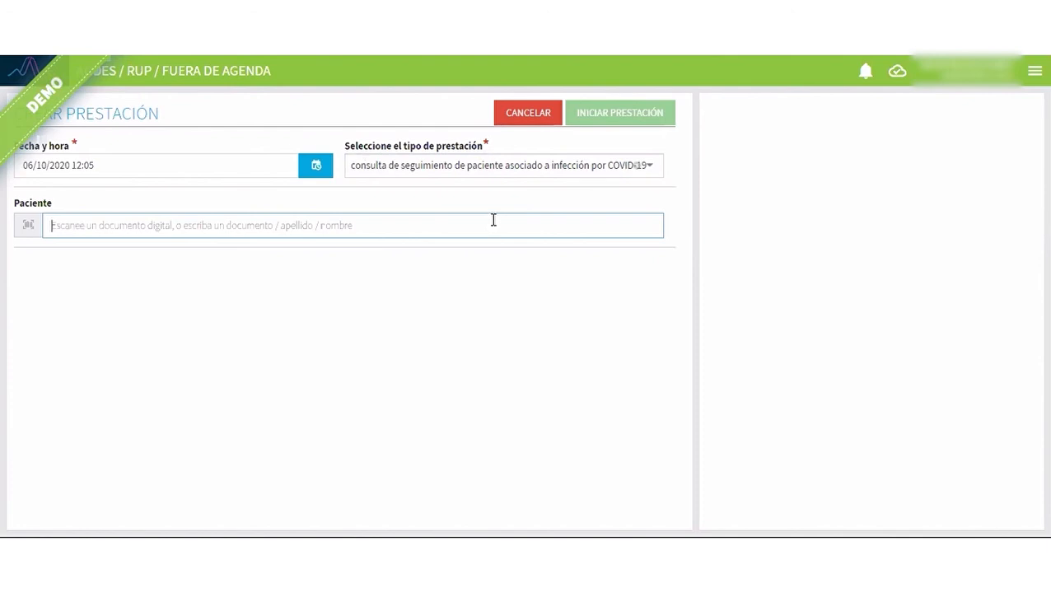
Find the 31-year-old example patient by searching for "ejemplo", select him and start the consultation.
type("ejemplo")
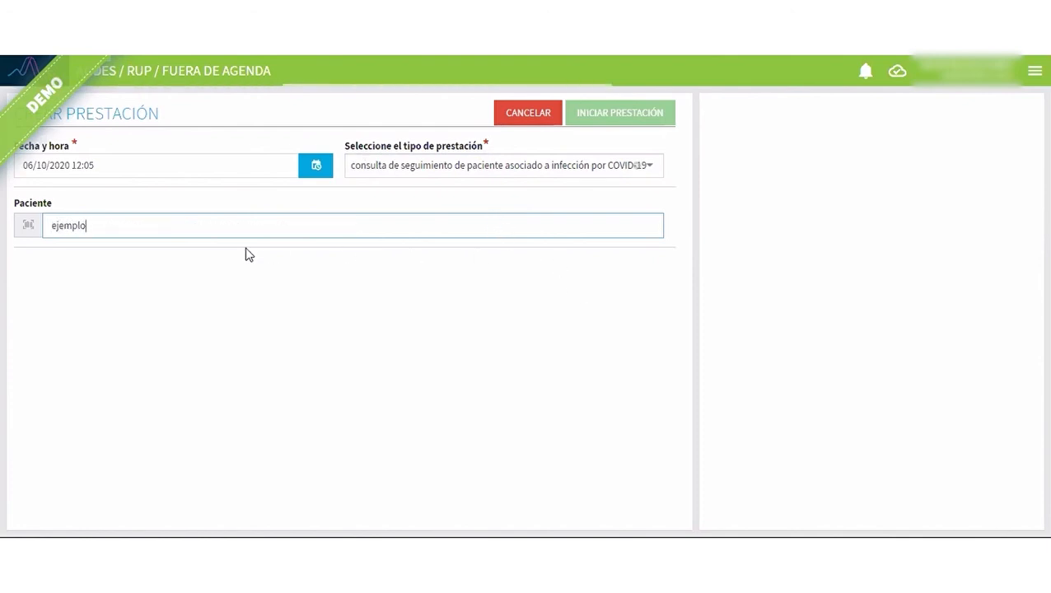
scroll(371, 418, "down", 1)
scroll(346, 436, "up", 2)
left_click(315, 464)
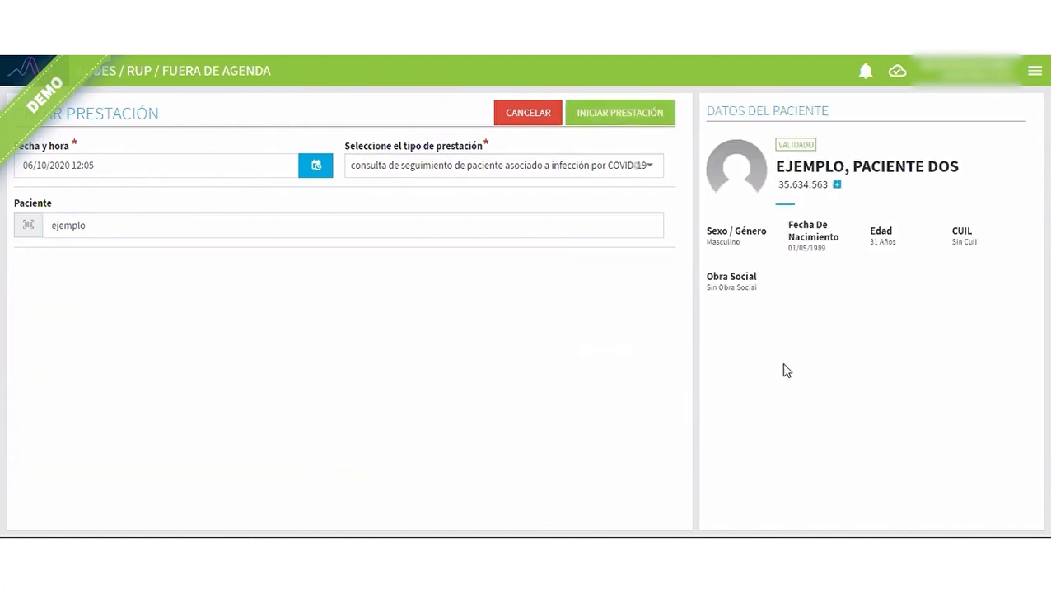
left_click(637, 119)
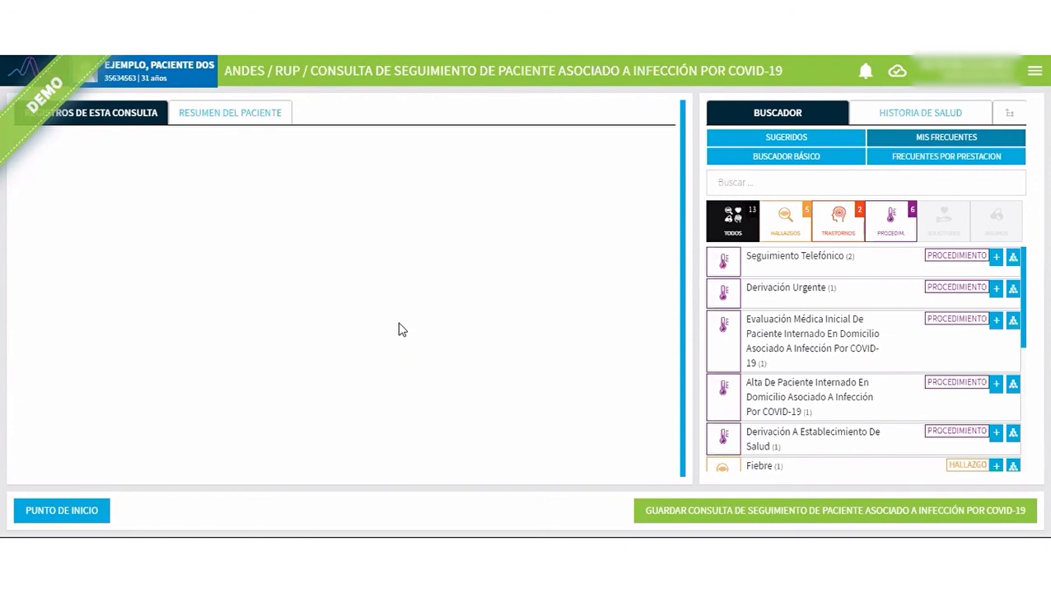
Find Paciente Fallecido En Su Casa by searching "pac fall" in the basic search and add it to the consultation as a finding.
left_click(738, 186)
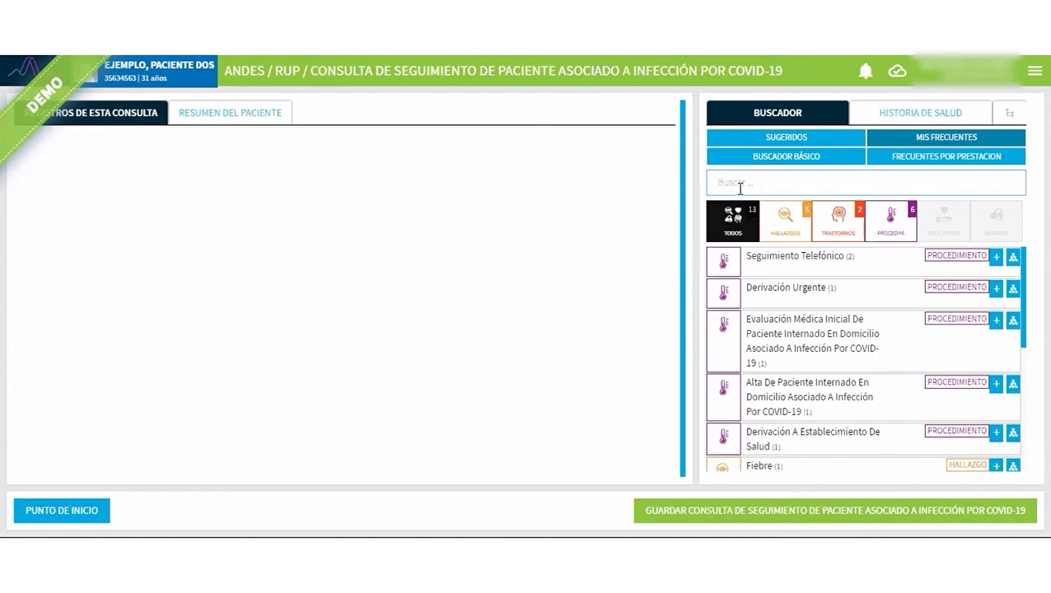
type("pac fall")
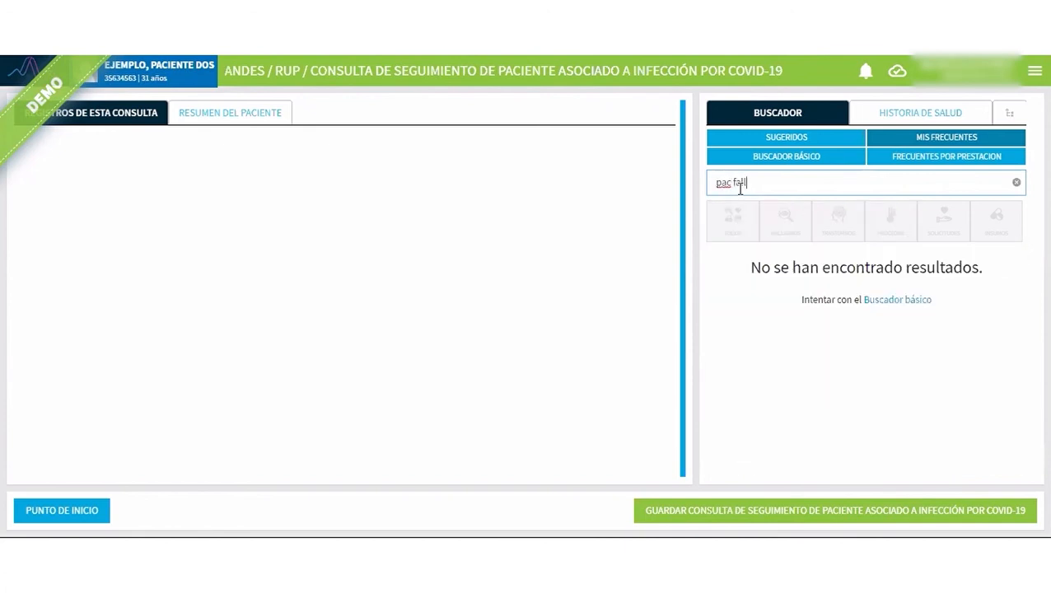
left_click(830, 141)
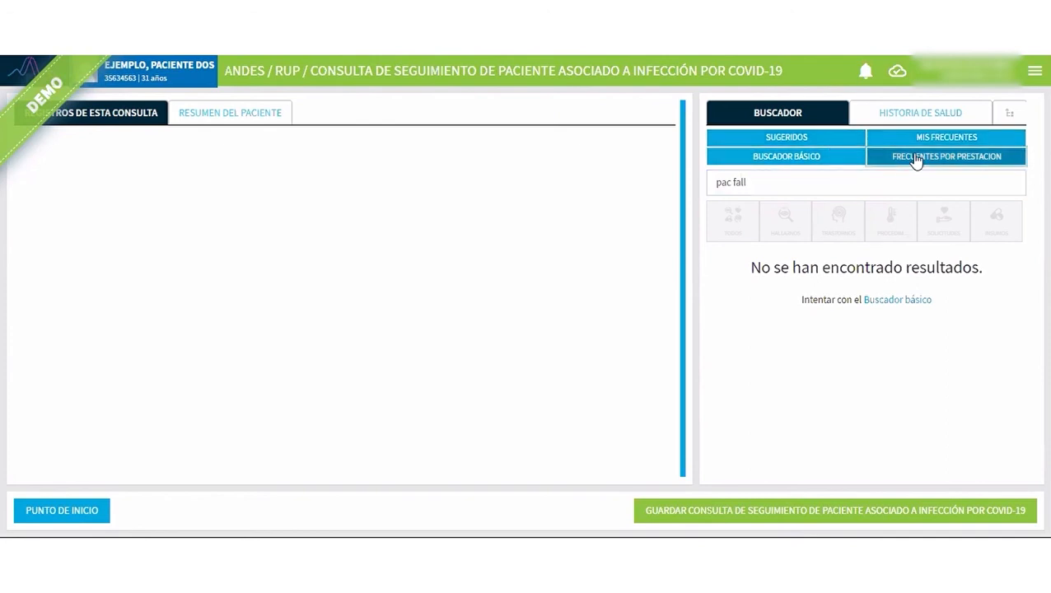
left_click(852, 159)
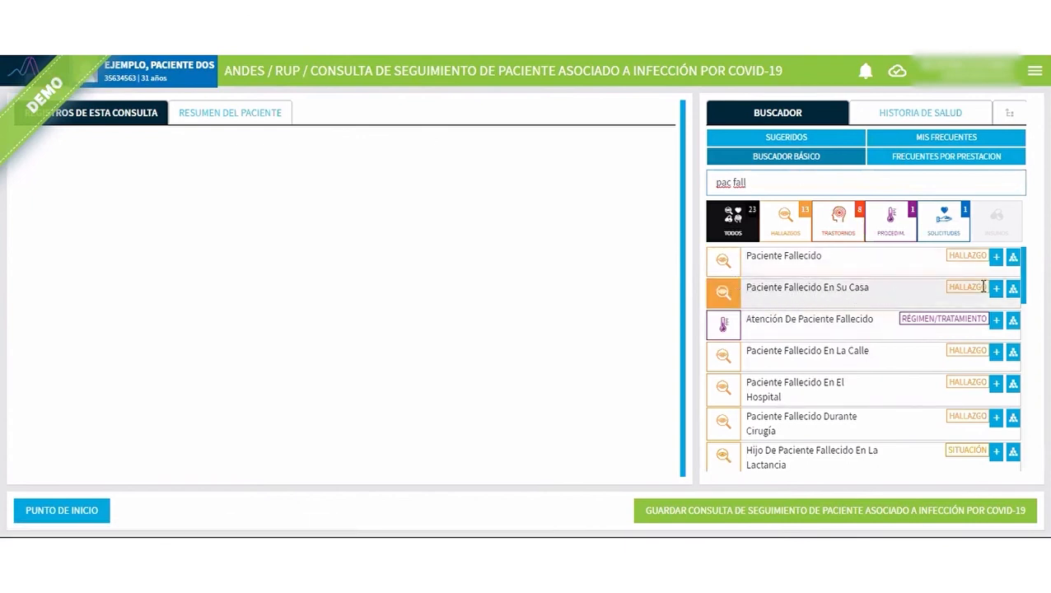
left_click(996, 290)
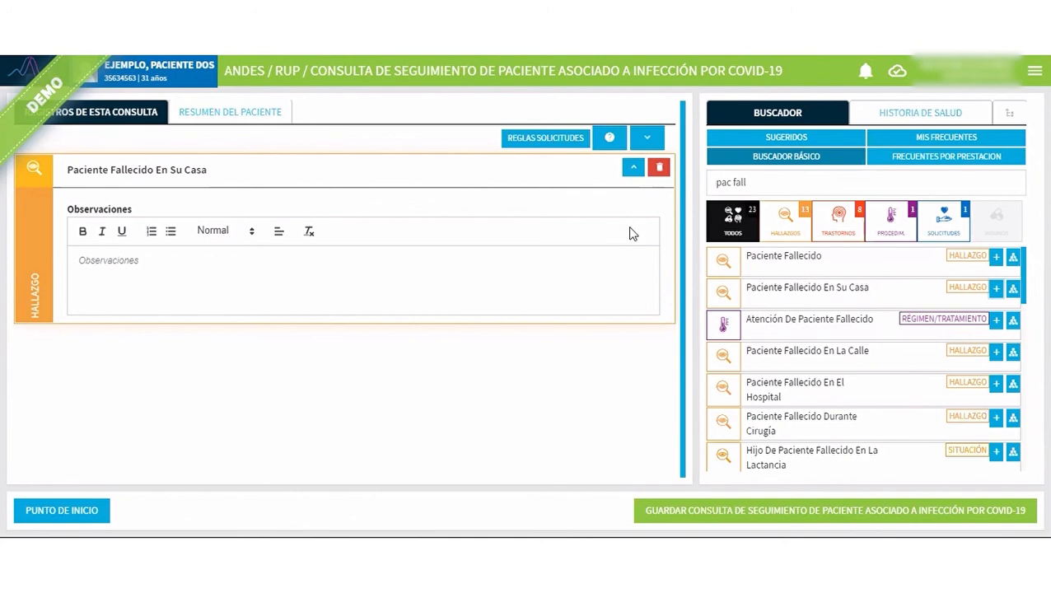
left_click(633, 167)
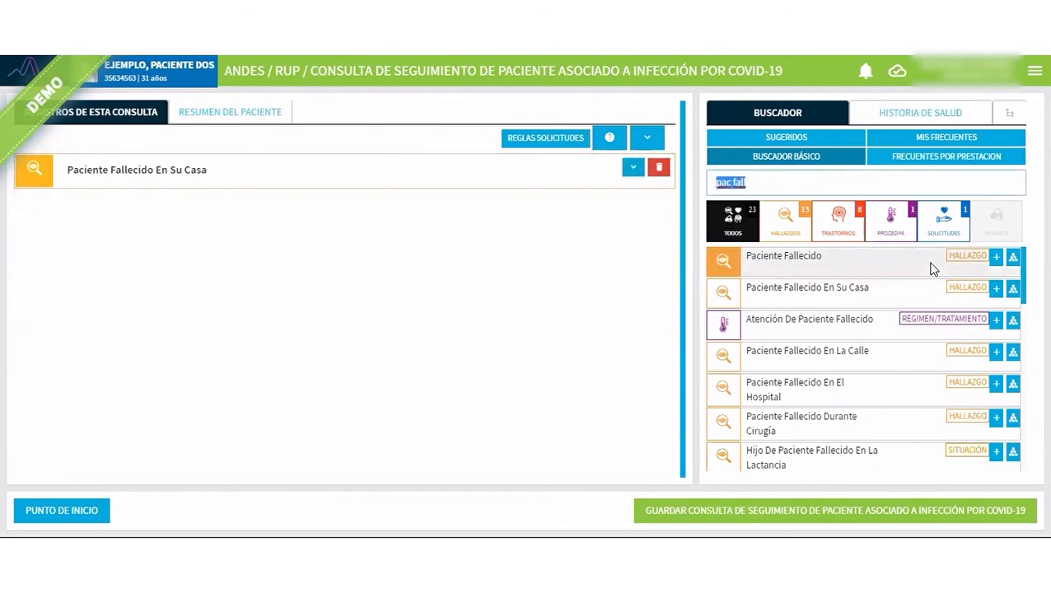
Search for "notif falle" and add Notificación De Fallecimiento to the consultation as a procedure, leaving its record collapsed.
type("notif falle")
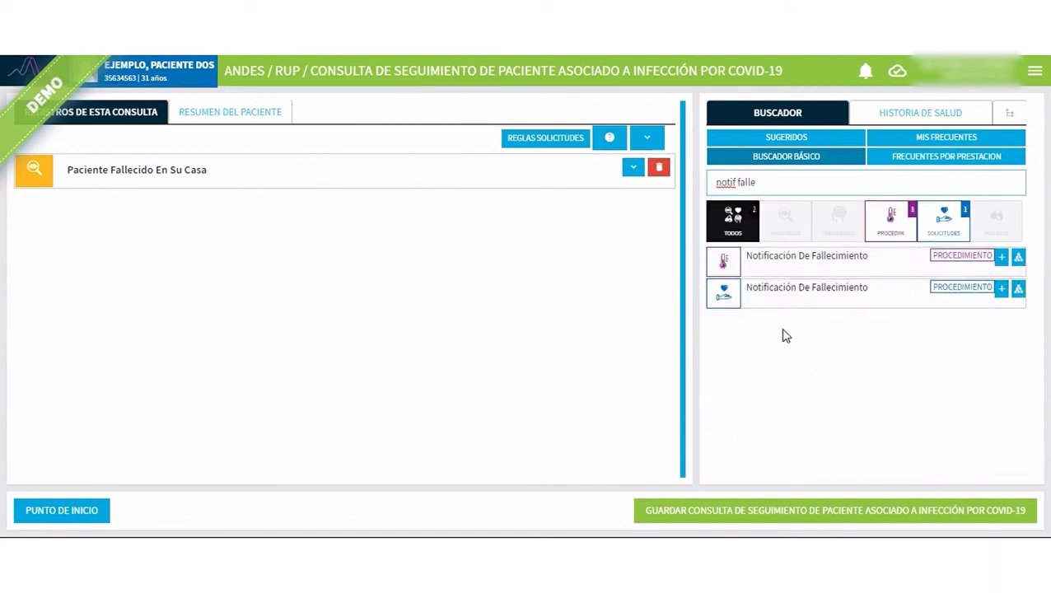
left_click_drag(715, 182, 758, 181)
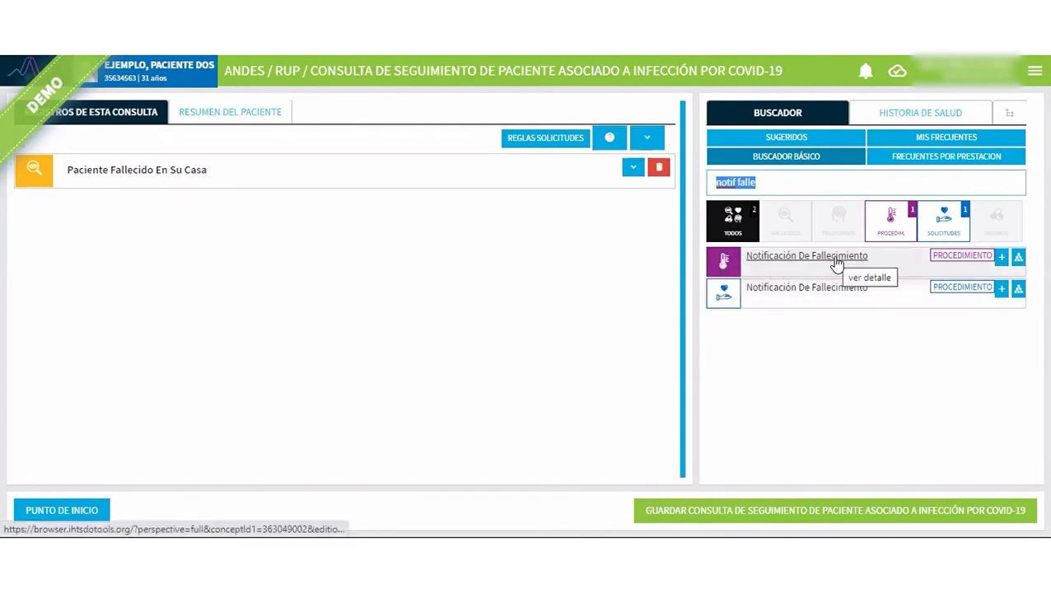
left_click(1002, 258)
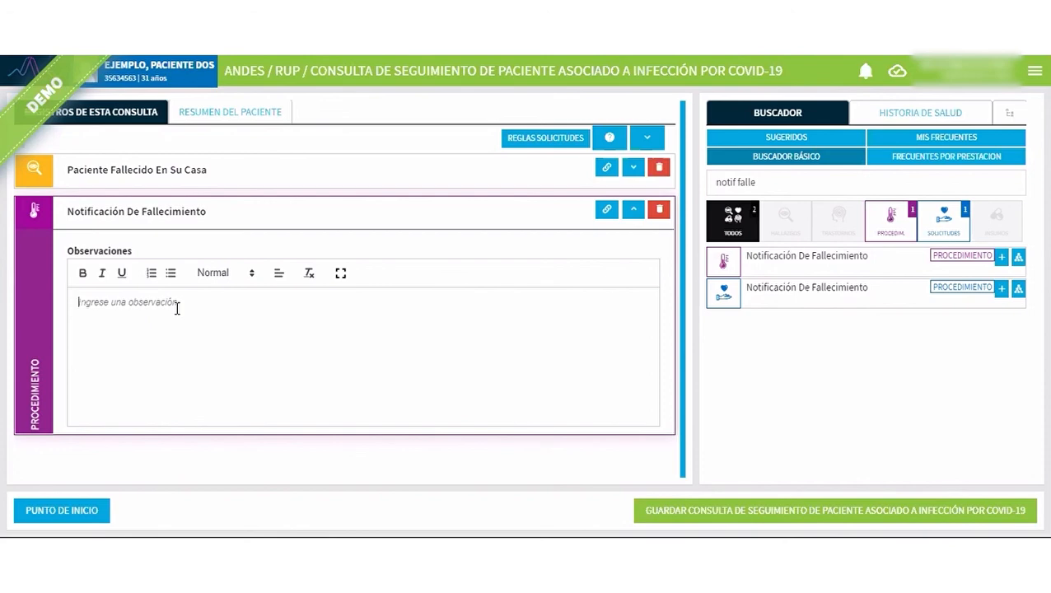
left_click(633, 216)
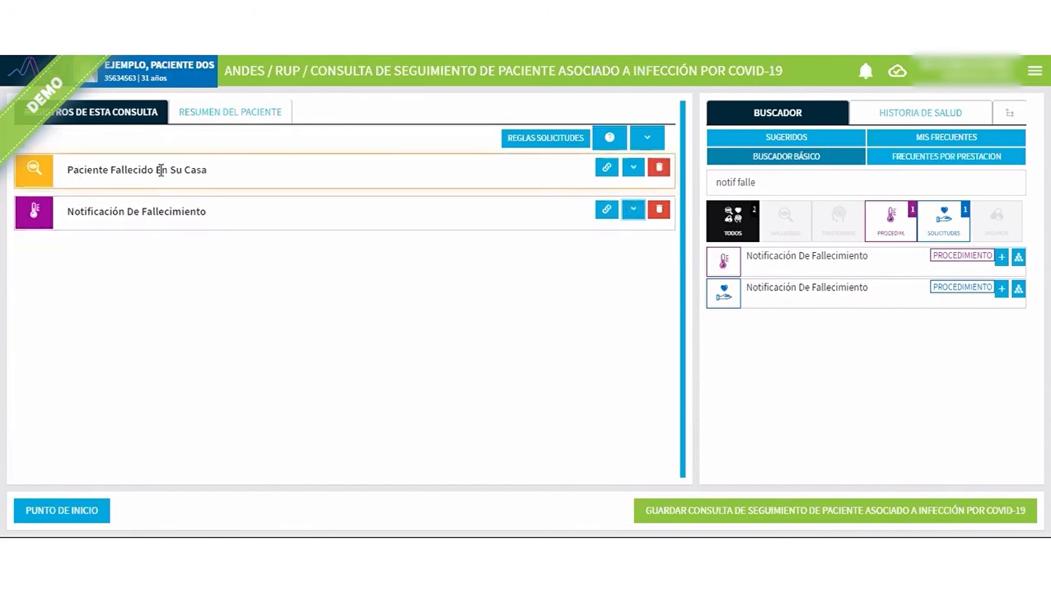
left_click_drag(67, 170, 208, 170)
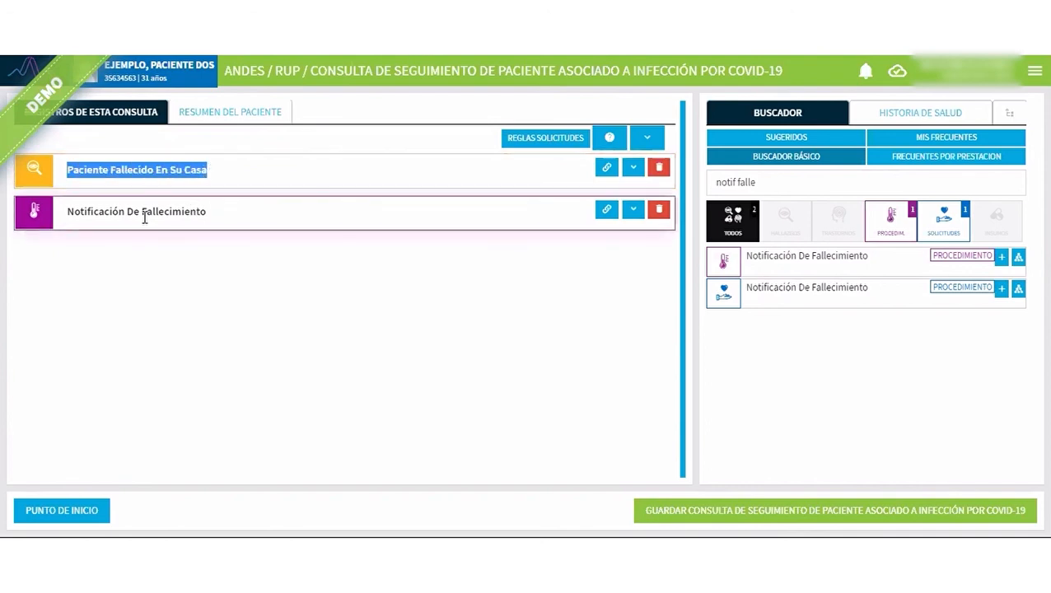
left_click_drag(66, 211, 207, 212)
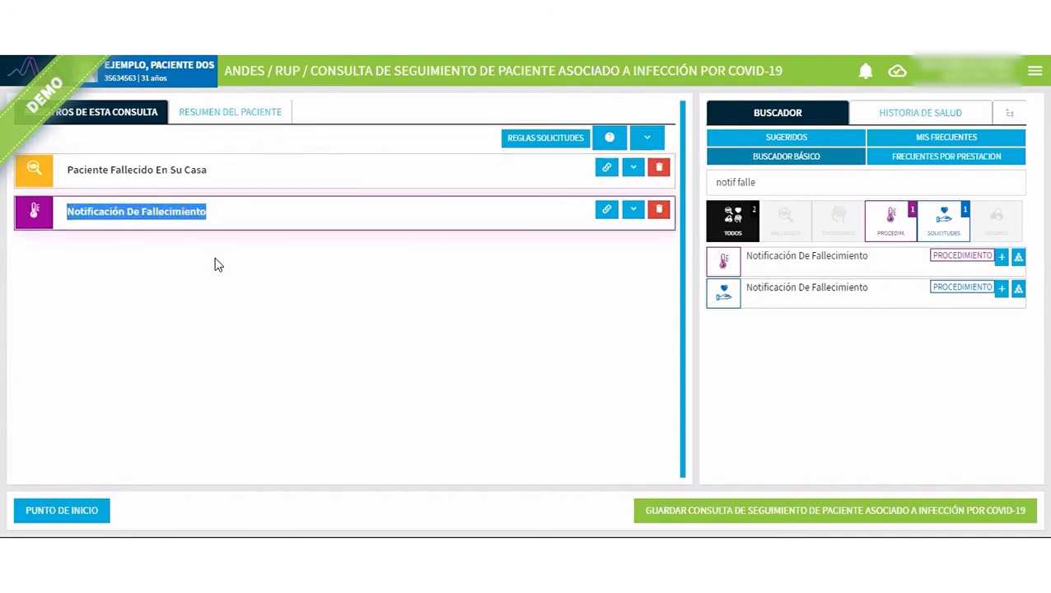
left_click(195, 349)
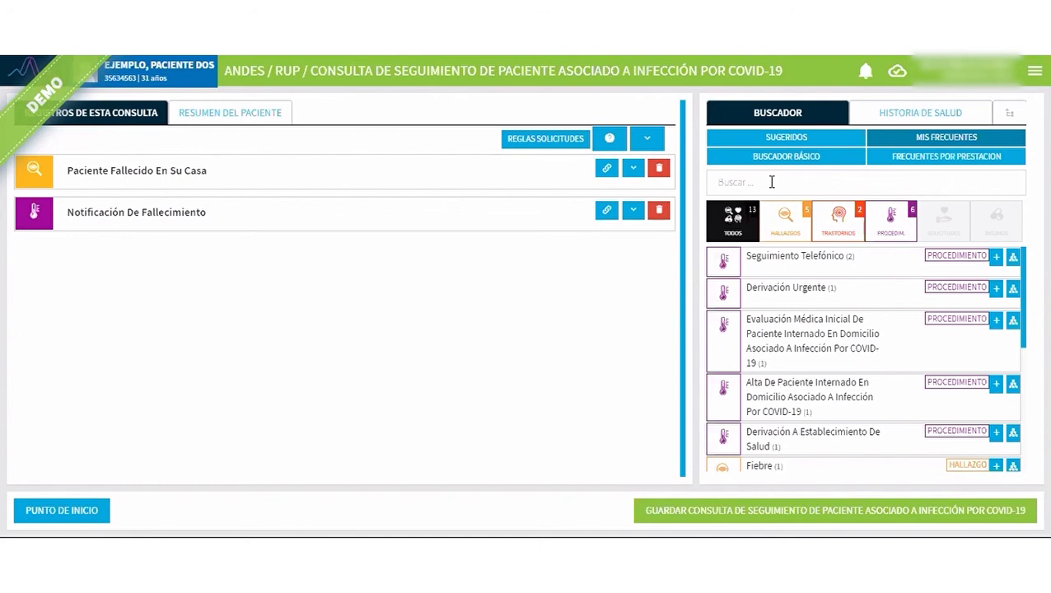
Search for "muerte" in the basic search, add the Muerte event to the consultation and collapse its record.
left_click(772, 182)
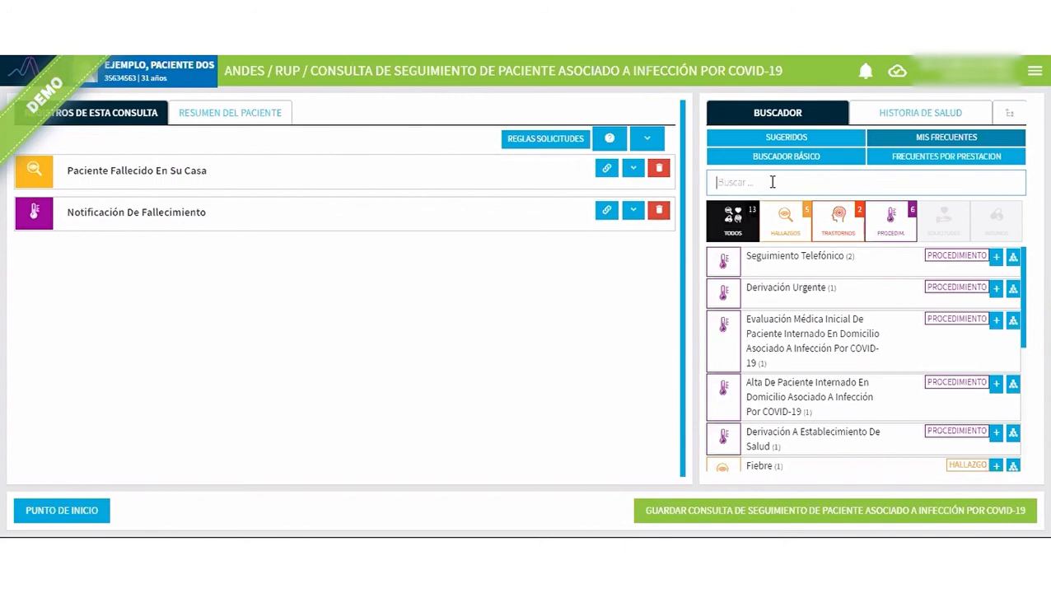
type("muerte")
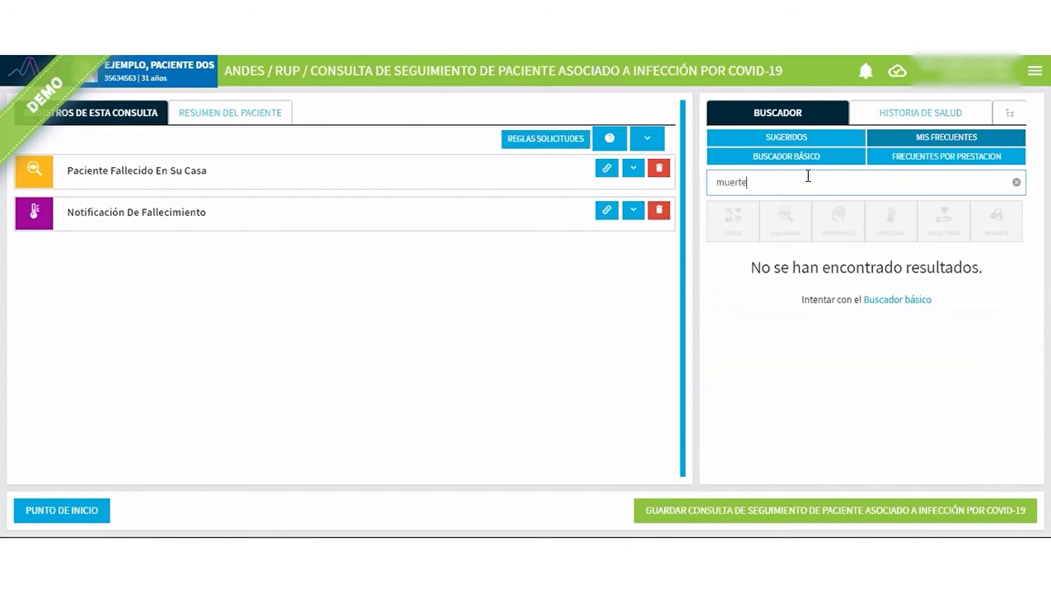
left_click(829, 161)
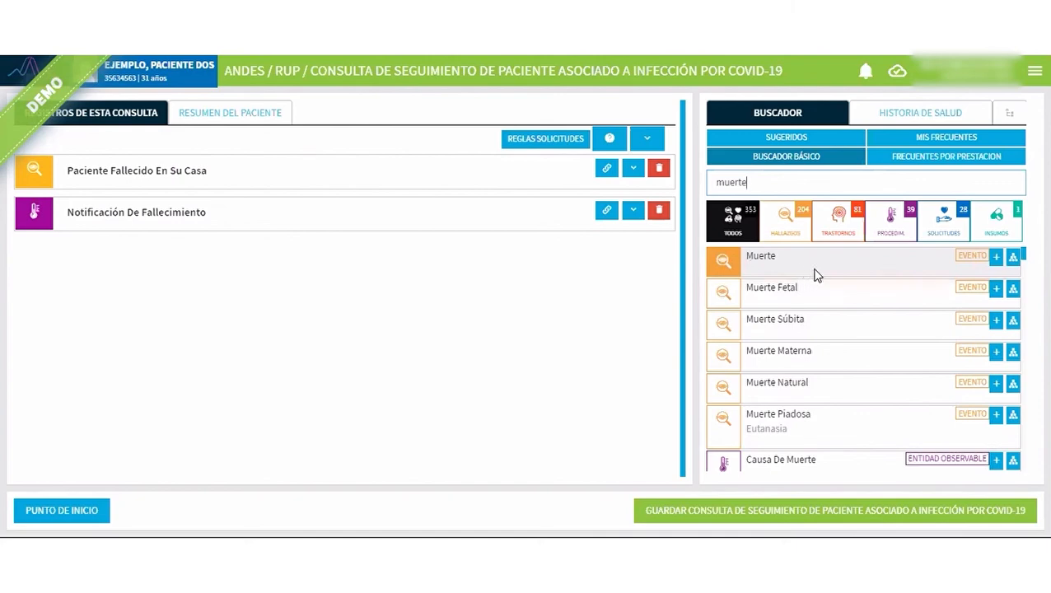
left_click(995, 258)
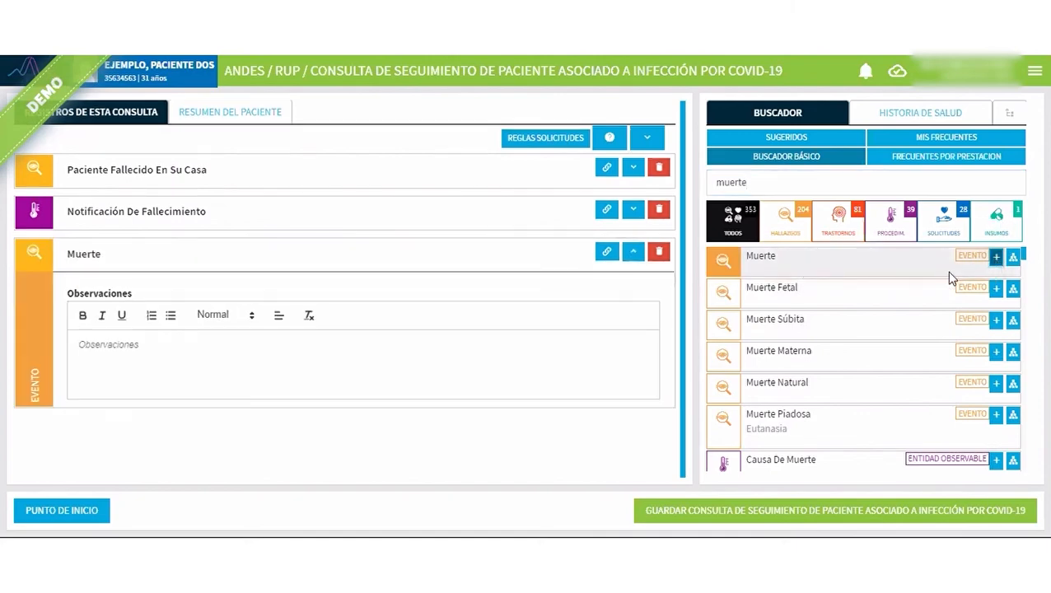
left_click(405, 354)
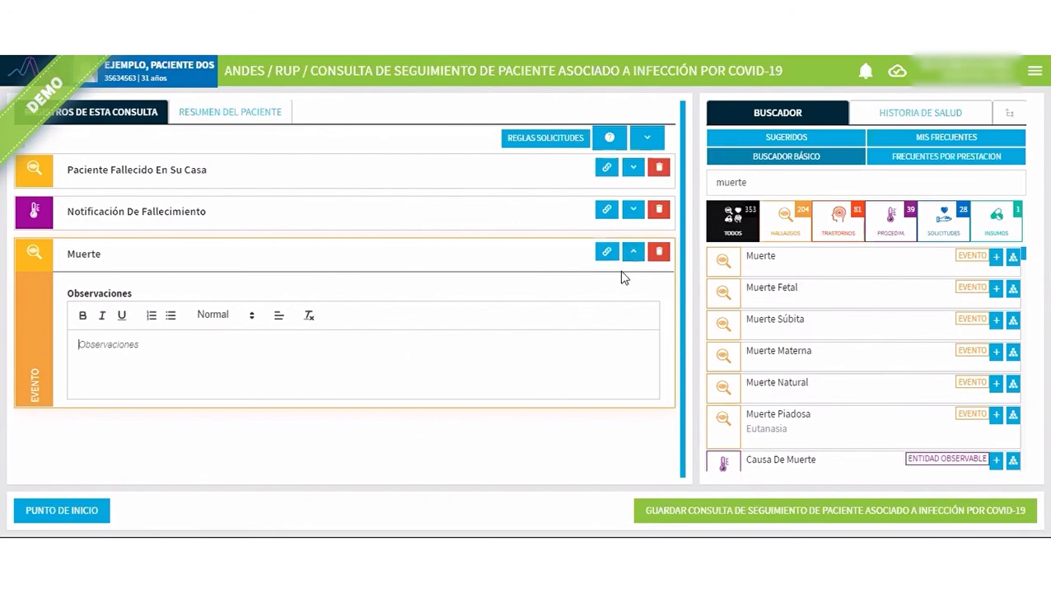
left_click(633, 252)
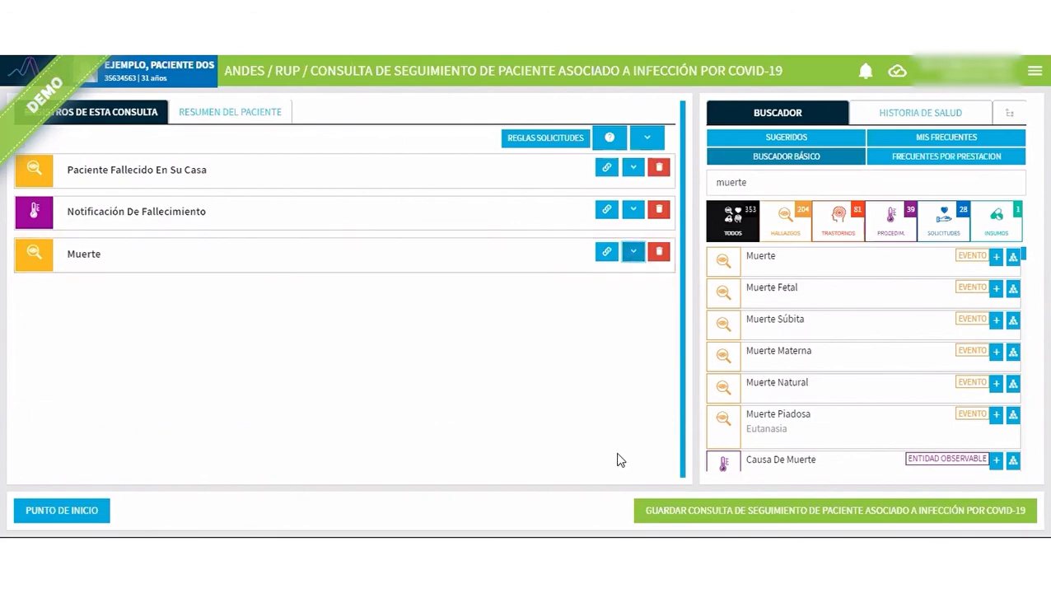
Save the consultation, mark Paciente Fallecido En Su Casa as the main procedure/diagnosis, and validate the consultation with confirmation.
left_click(727, 515)
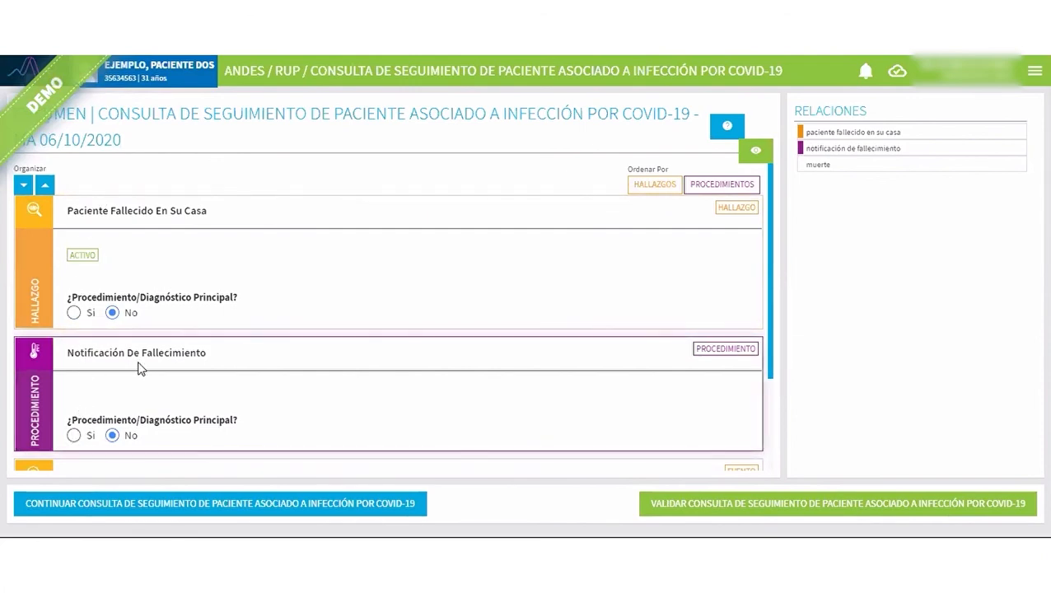
left_click(73, 314)
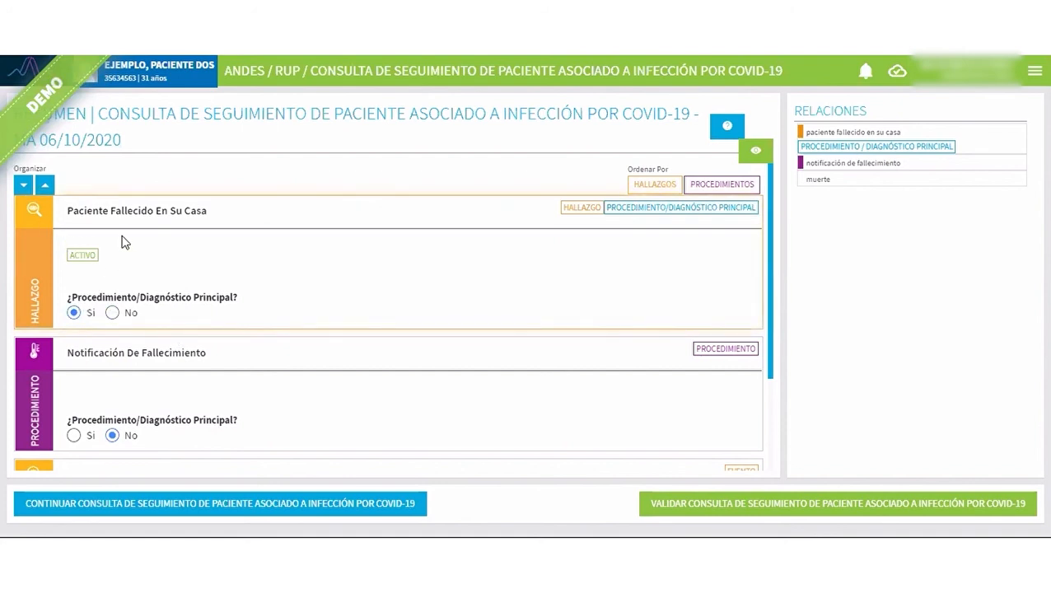
left_click(824, 522)
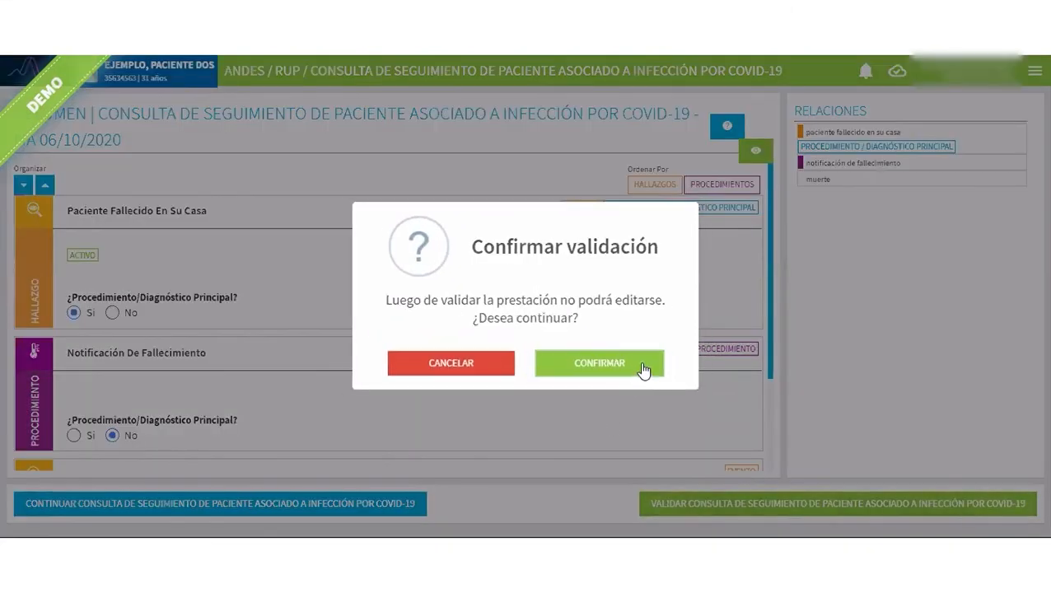
left_click(645, 370)
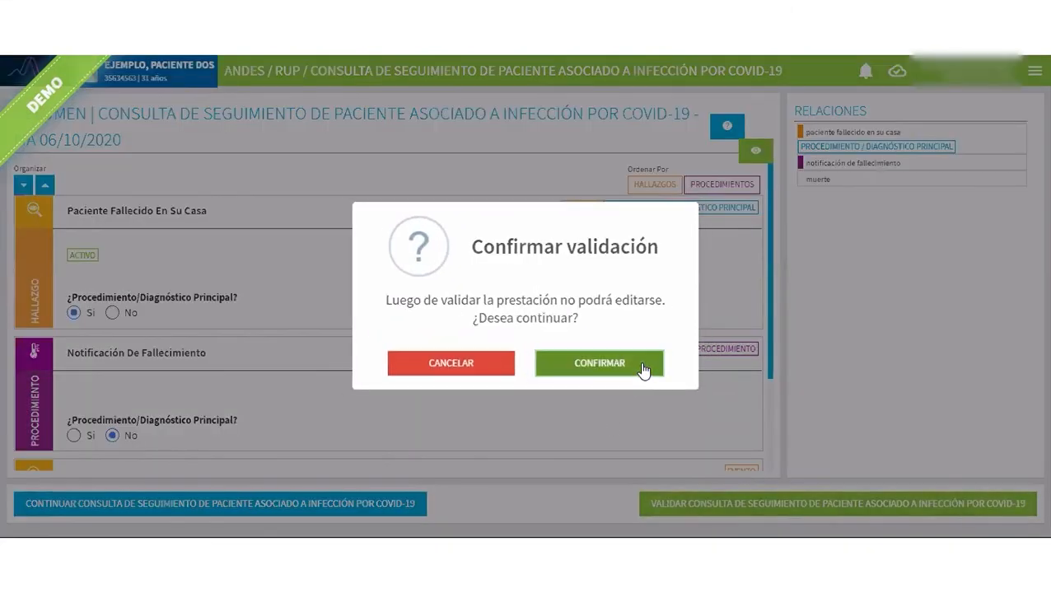